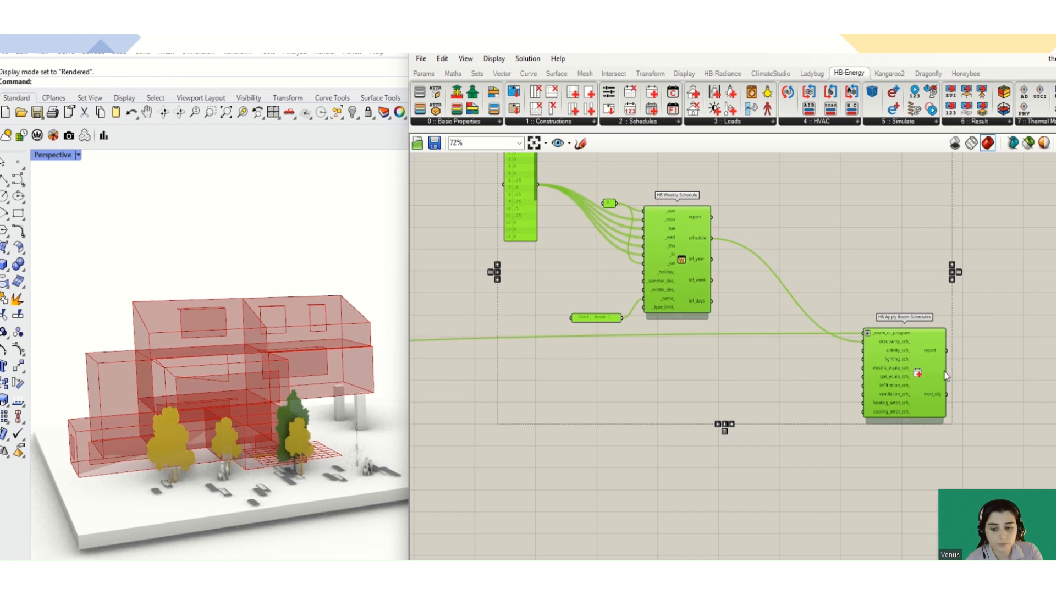
Copy the HB Weekly Schedule component with its input panels to just below the OPTION 2 label in the Schedules area.
left_click(793, 361)
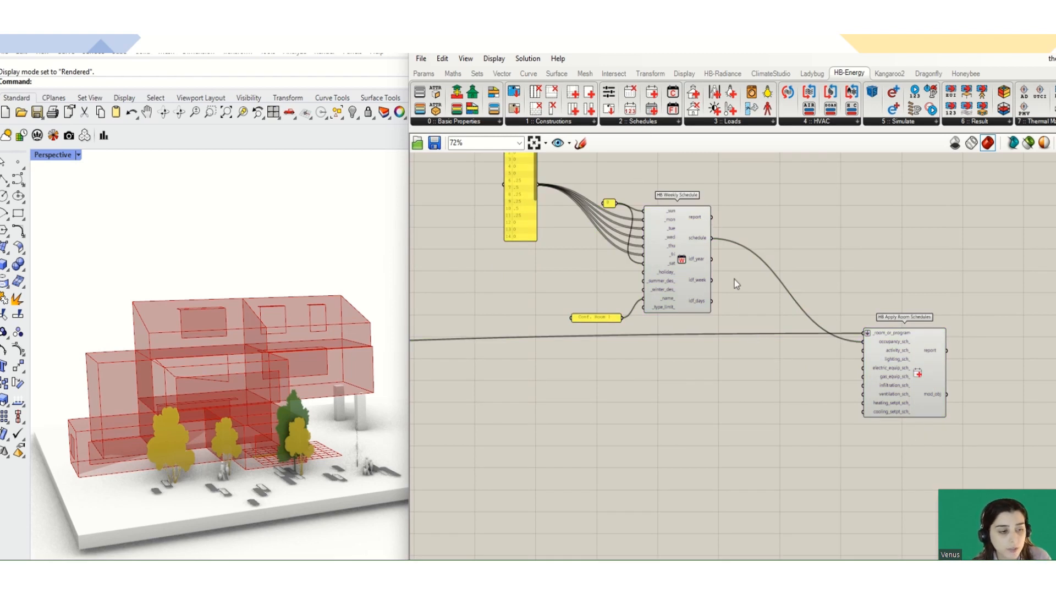
right_click_drag(748, 291, 771, 326)
left_click_drag(514, 162, 743, 398)
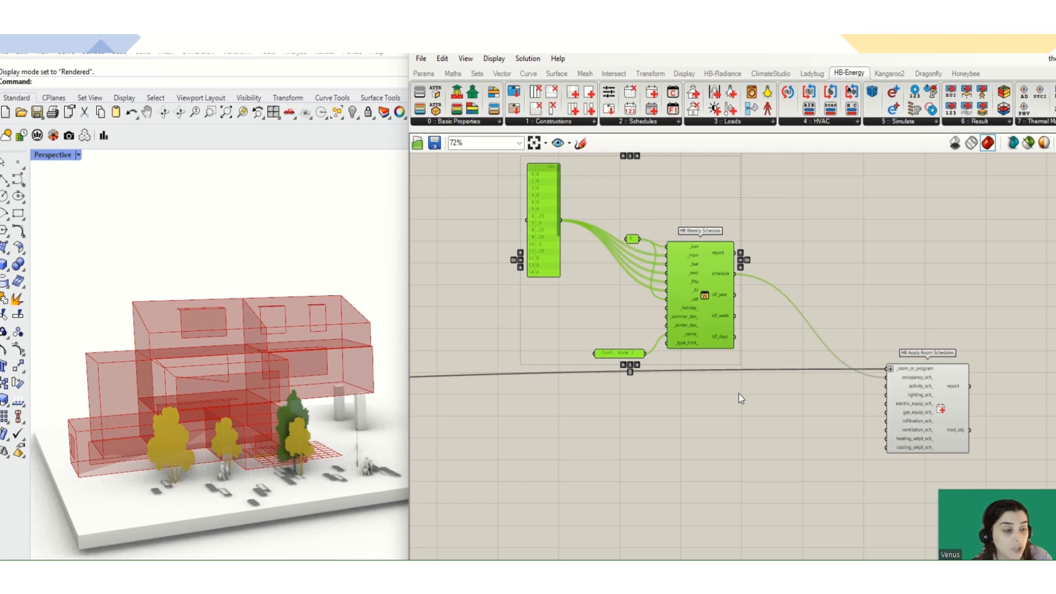
scroll(761, 292, "down", 7)
scroll(763, 292, "down", 4)
left_click_drag(763, 292, 740, 561)
right_click_drag(815, 540, 894, 290)
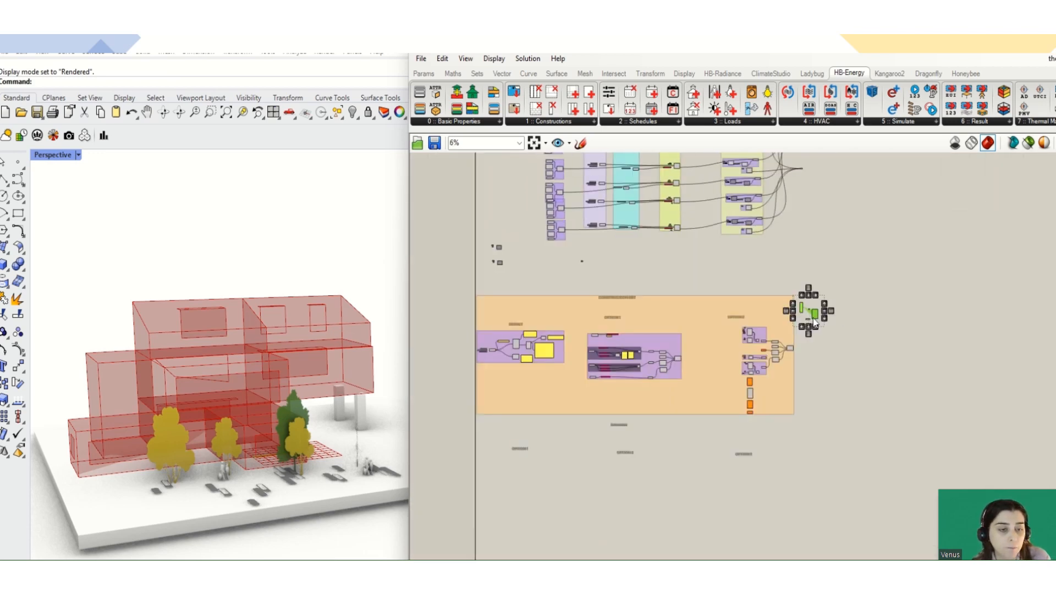
left_click_drag(811, 319, 650, 466)
scroll(607, 519, "up", 2)
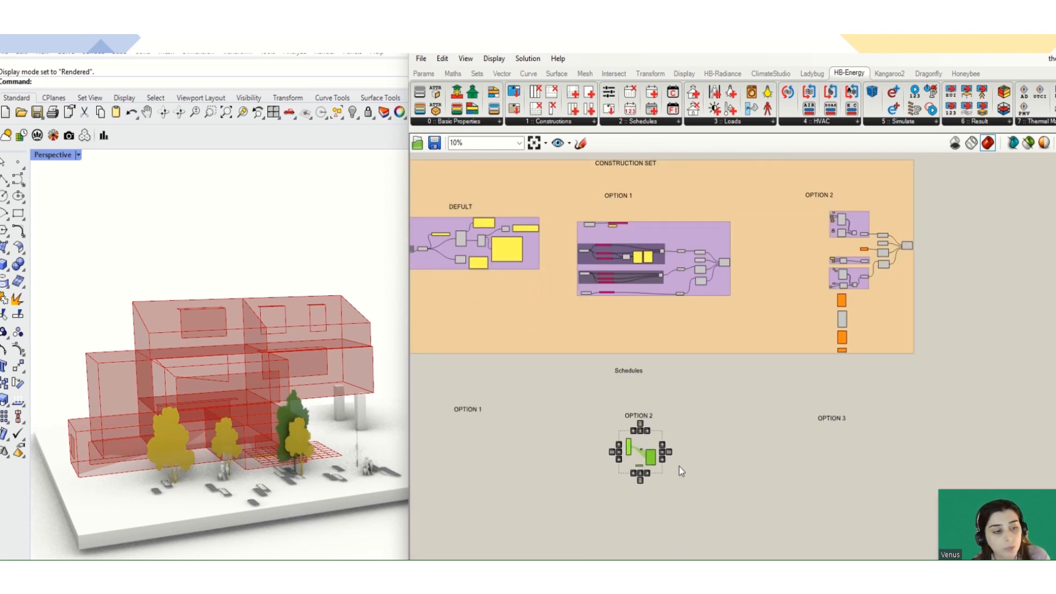
scroll(645, 418, "up", 4)
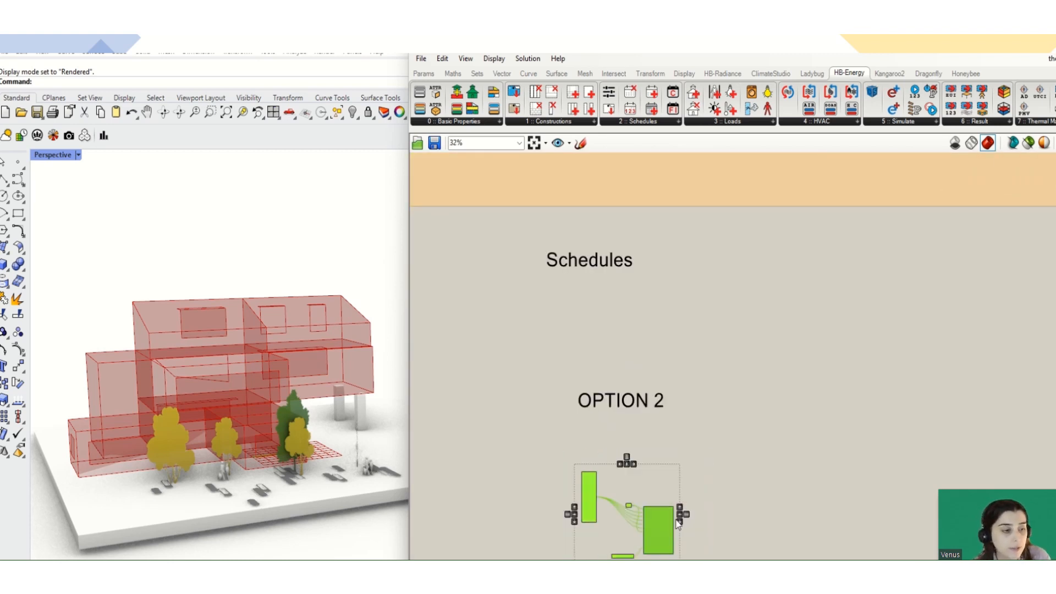
left_click_drag(668, 523, 658, 493)
left_click(721, 496)
scroll(653, 491, "up", 3)
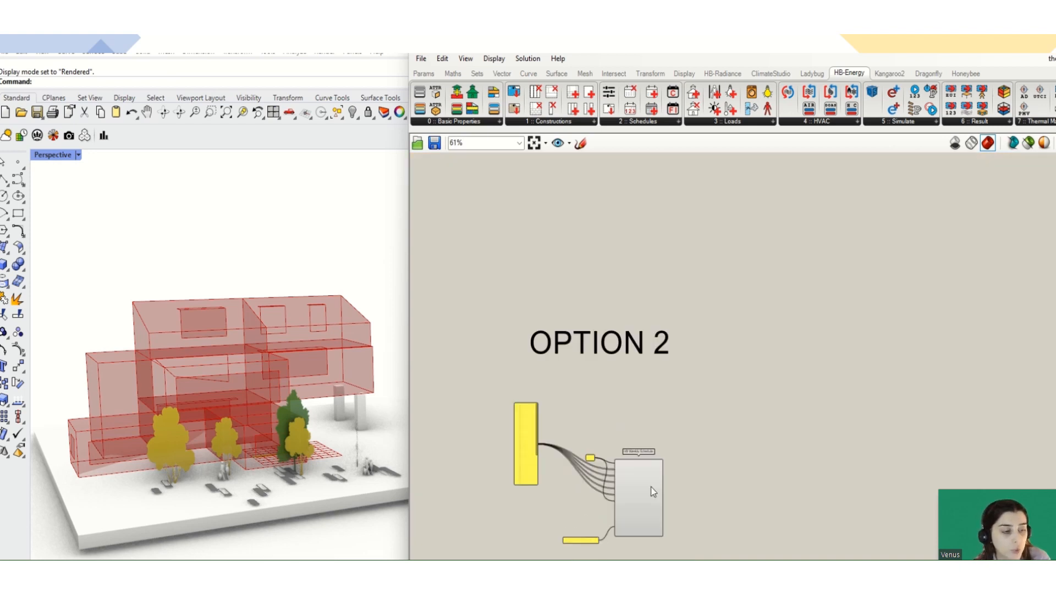
scroll(652, 491, "up", 3)
Rename the OPTION 1 label in the Schedules area as DEFULT.
scroll(807, 412, "down", 8)
right_click_drag(532, 355, 687, 380)
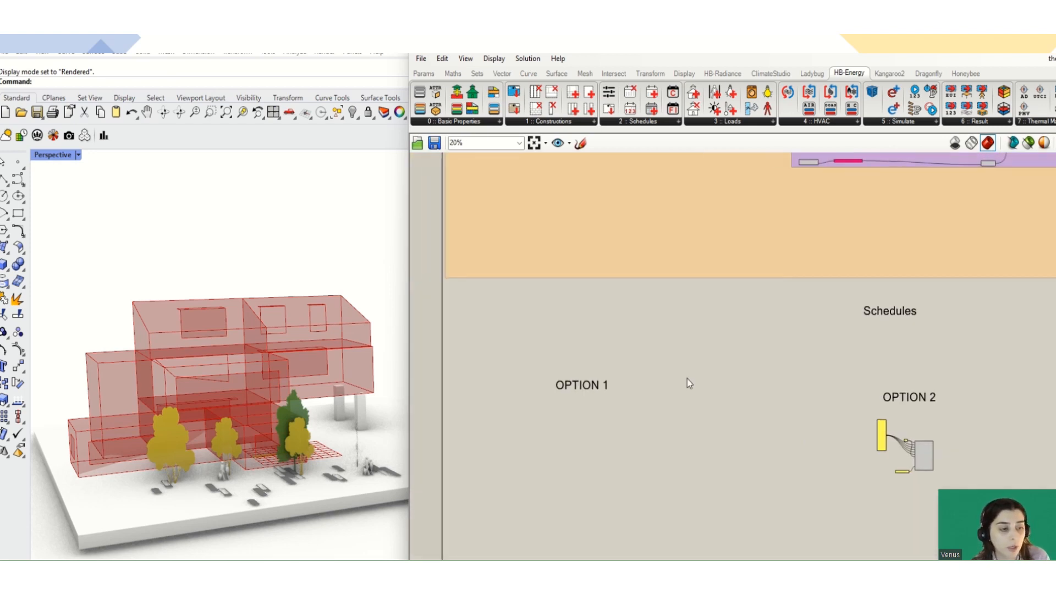
double_click(597, 385)
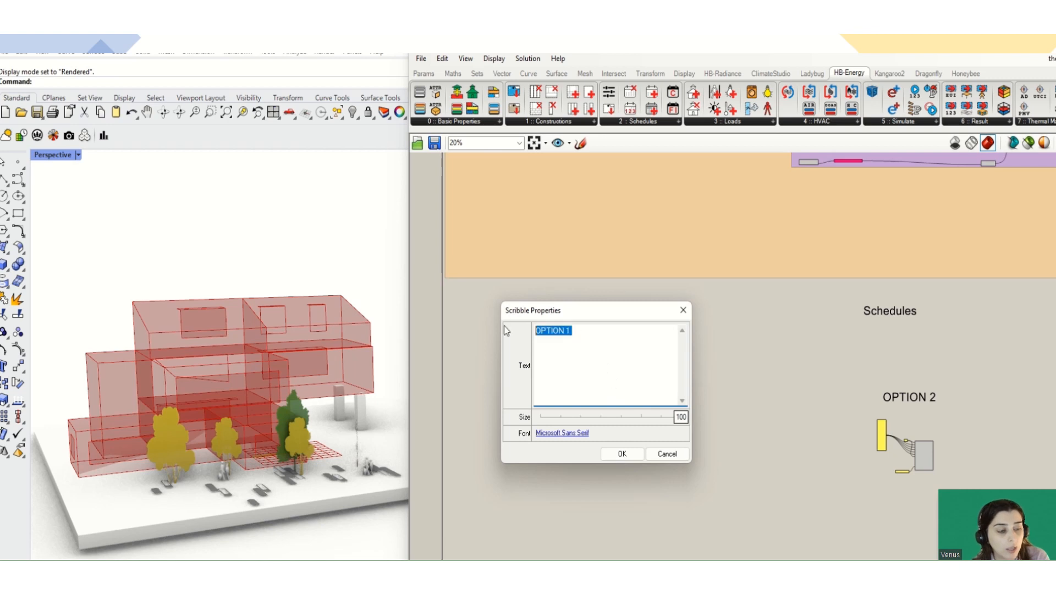
type("DEF")
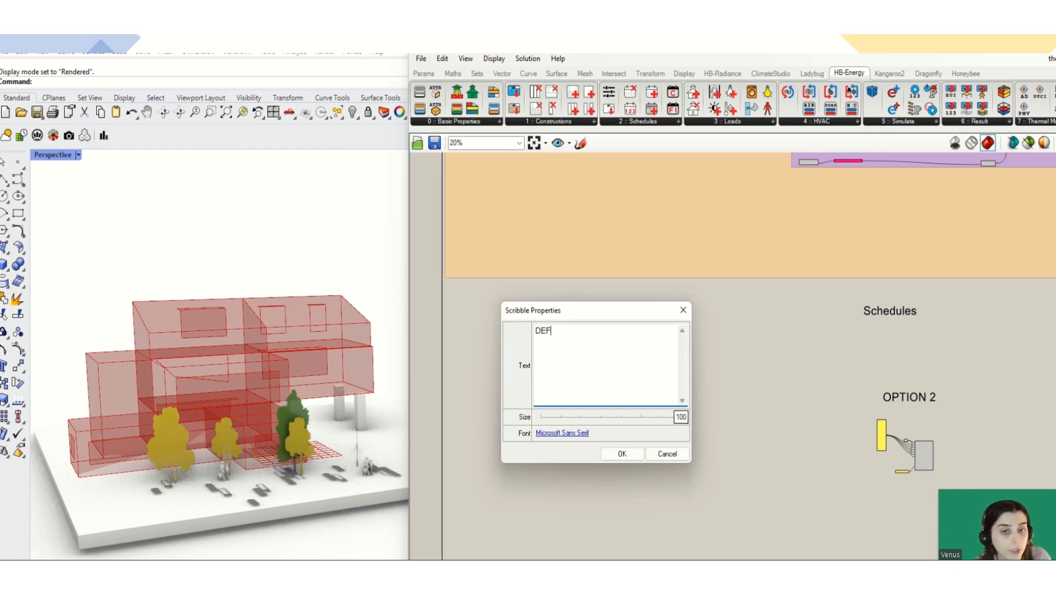
type("ULT")
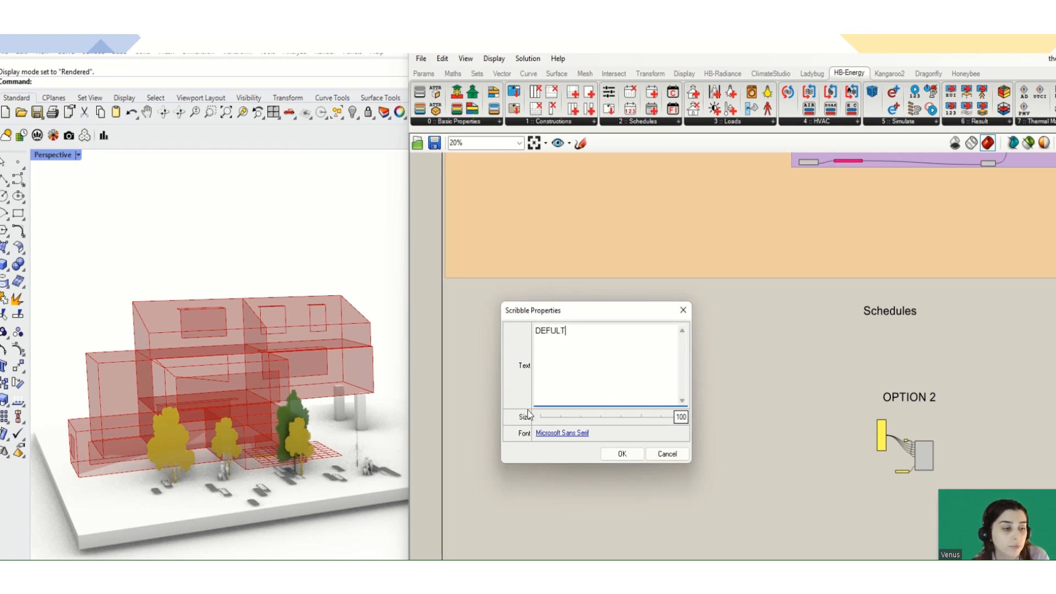
left_click(622, 453)
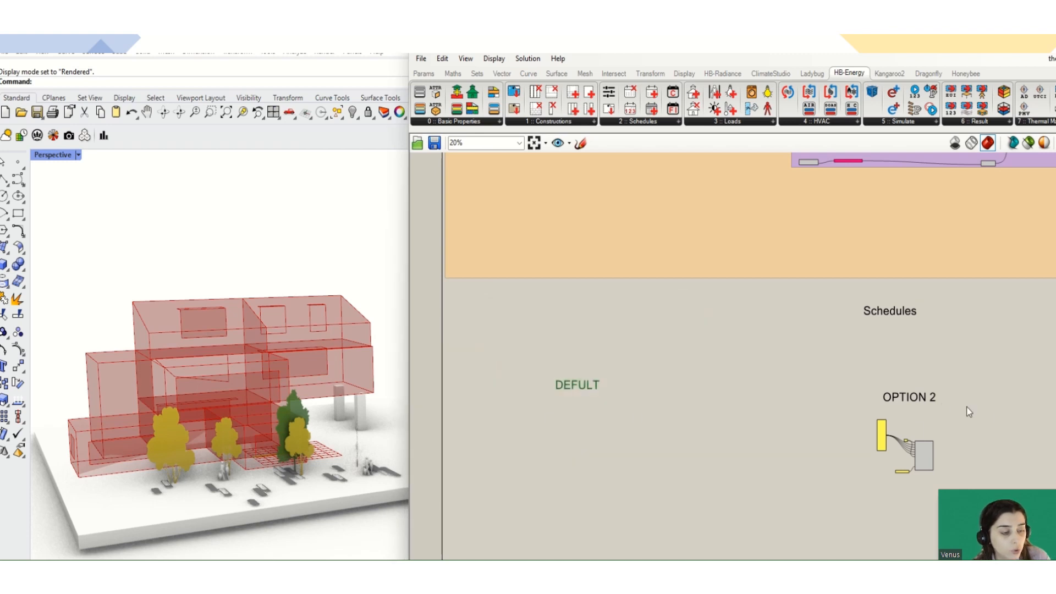
Renumber the label above the copied weekly schedule group as OPTION 1.
double_click(909, 396)
left_click_drag(912, 342, 901, 338)
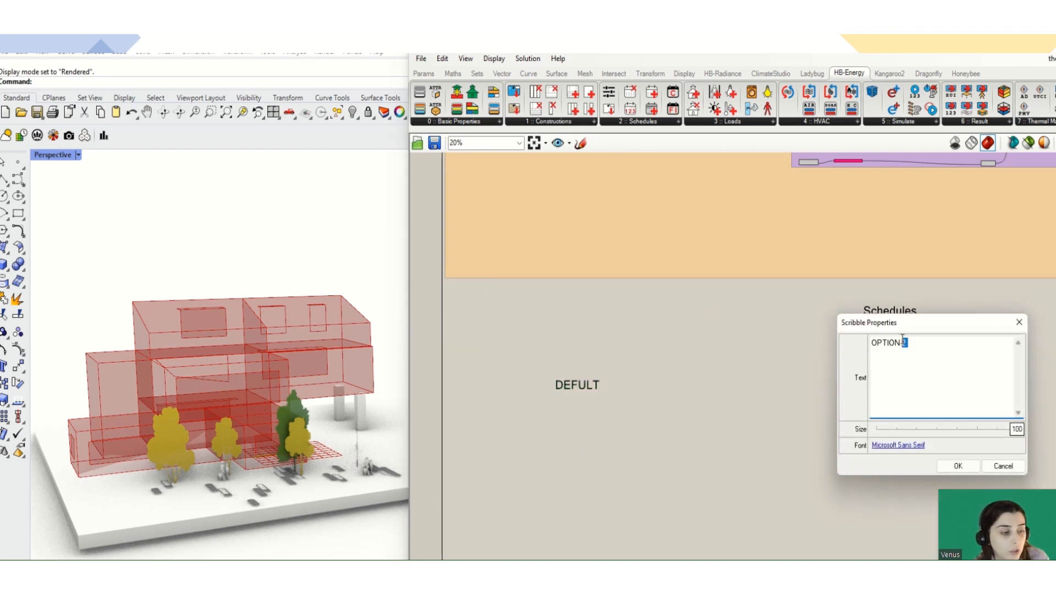
type("1")
left_click(957, 465)
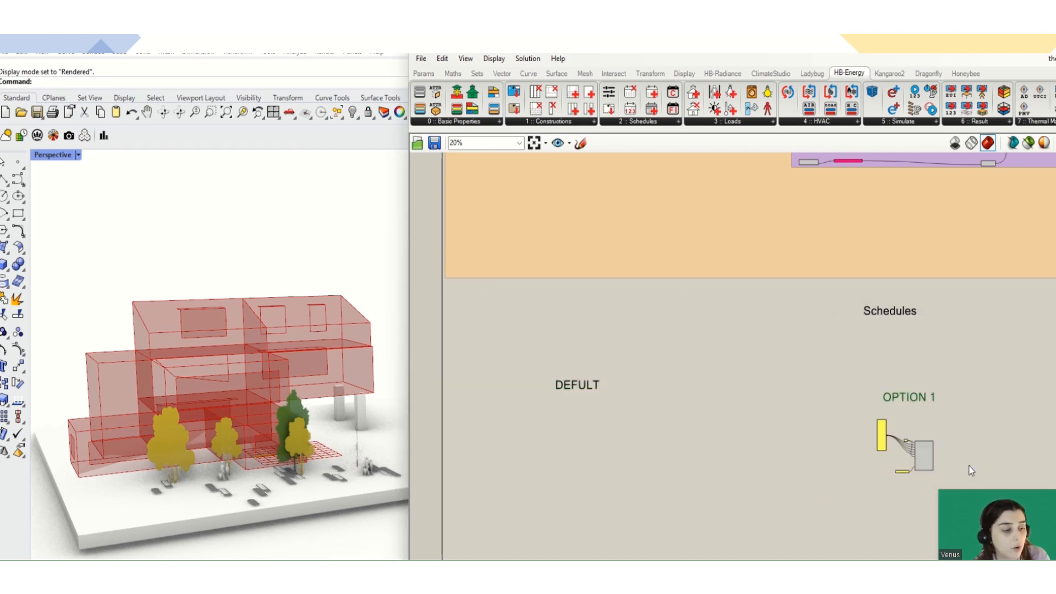
Renumber the OPTION 3 label in the Schedules area as OPTION 2.
mouse_move(967, 462)
right_mouse_down()
mouse_move(642, 404)
mouse_move(632, 413)
right_mouse_up()
double_click(964, 350)
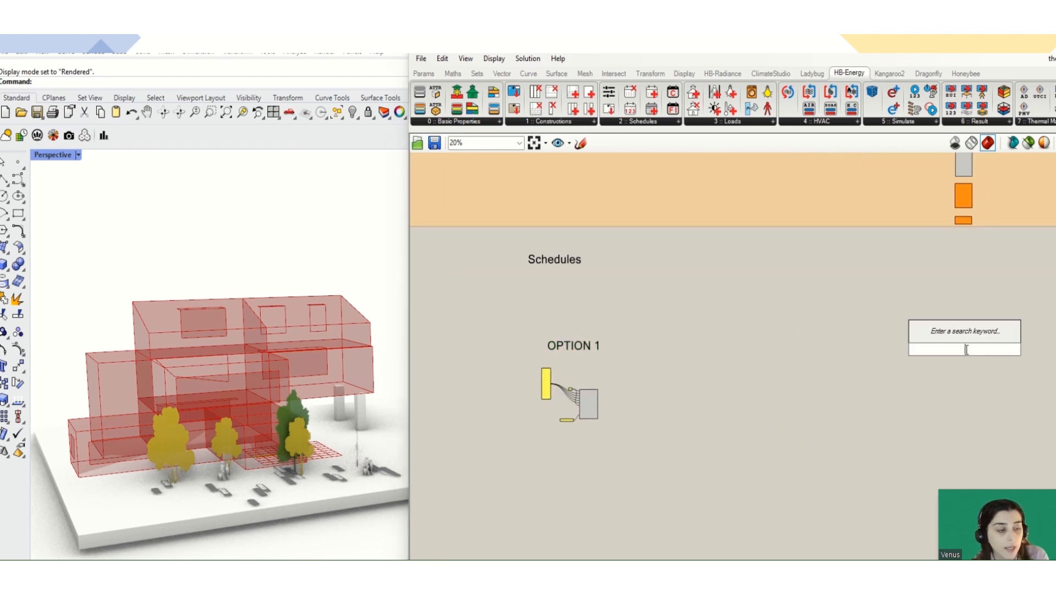
left_click(971, 375)
double_click(970, 353)
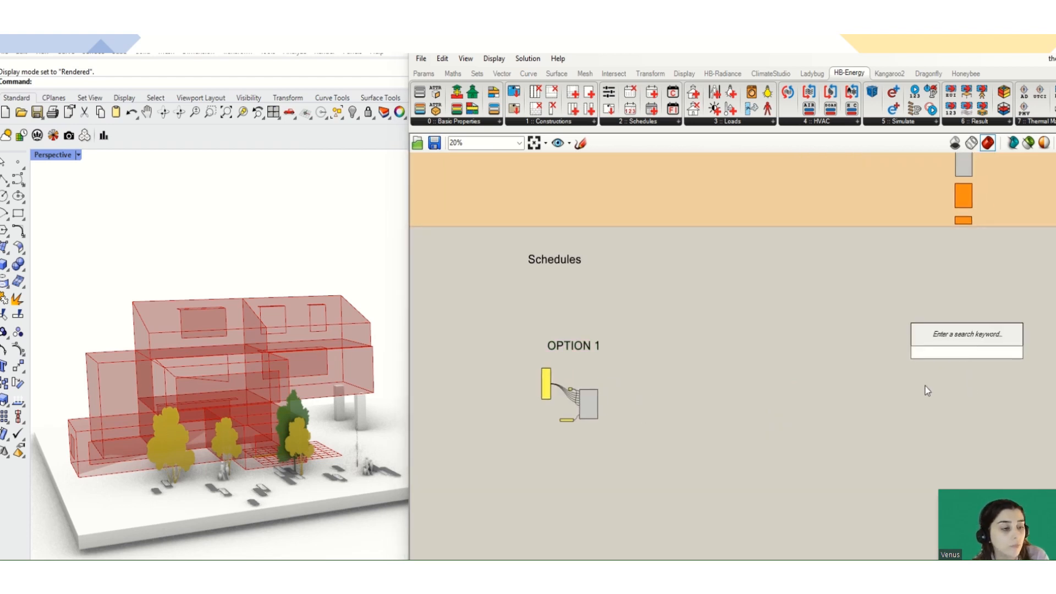
left_click(925, 386)
scroll(932, 363, "up", 3)
double_click(940, 349)
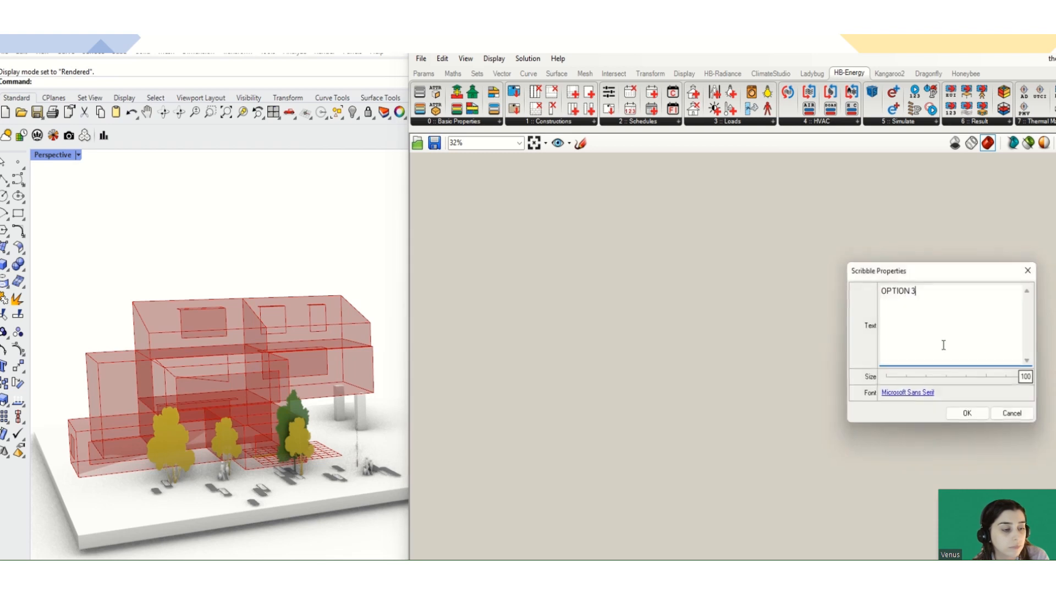
left_click_drag(920, 290, 914, 289)
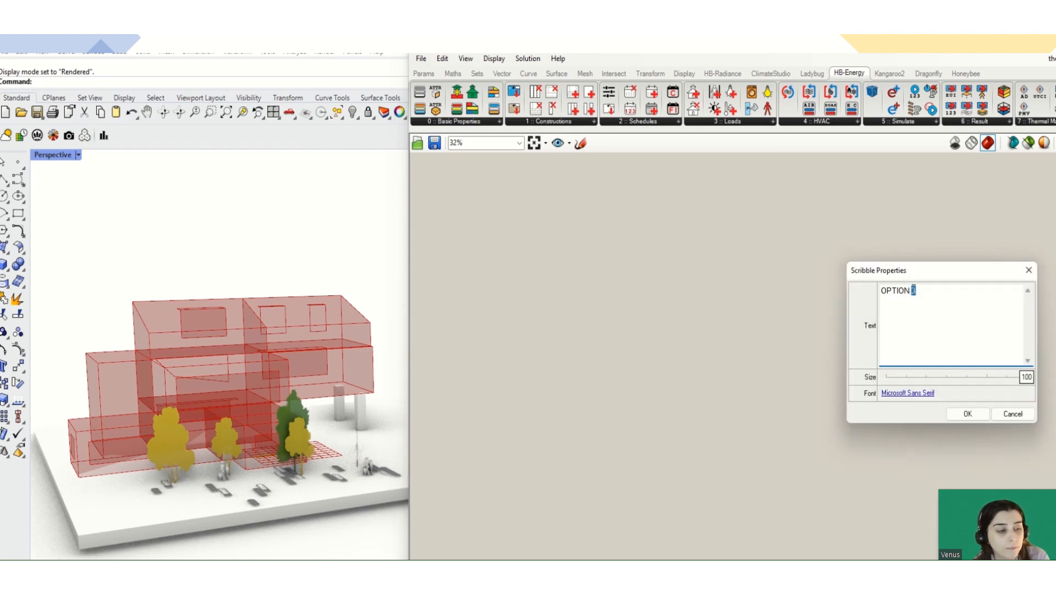
type("2")
left_click(967, 414)
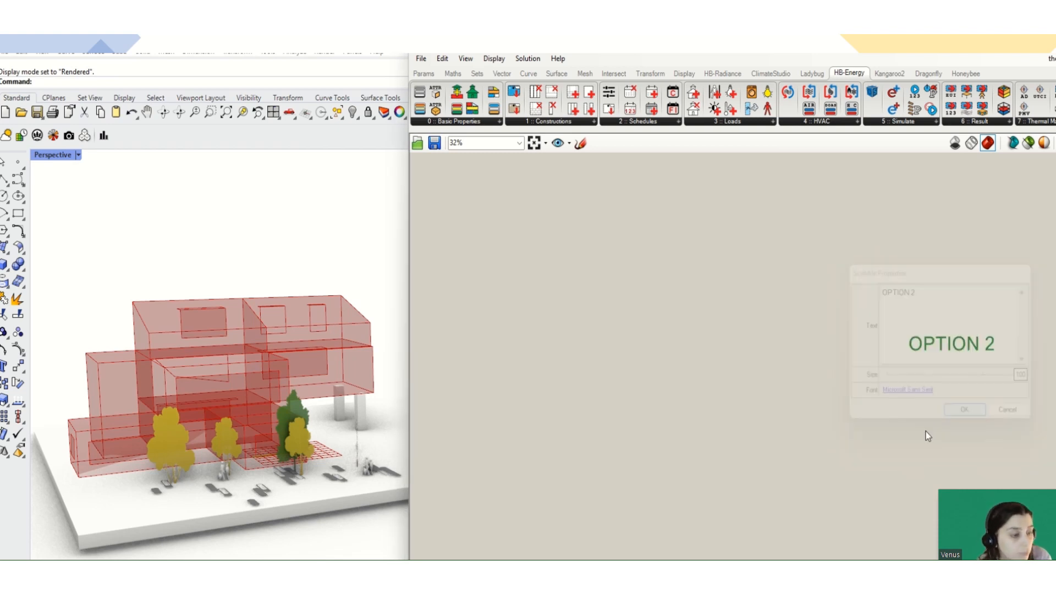
Place an HB Search Schedules component below the DEFULT label.
scroll(827, 433, "down", 8)
right_click_drag(938, 386, 788, 529)
scroll(770, 215, "up", 3)
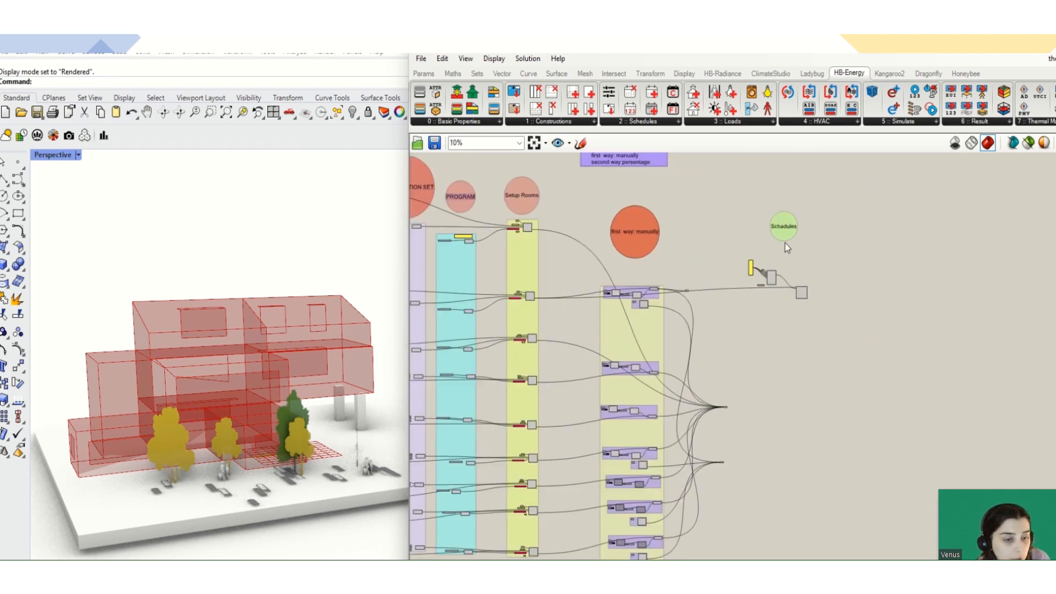
scroll(784, 248, "up", 2)
scroll(792, 231, "up", 4)
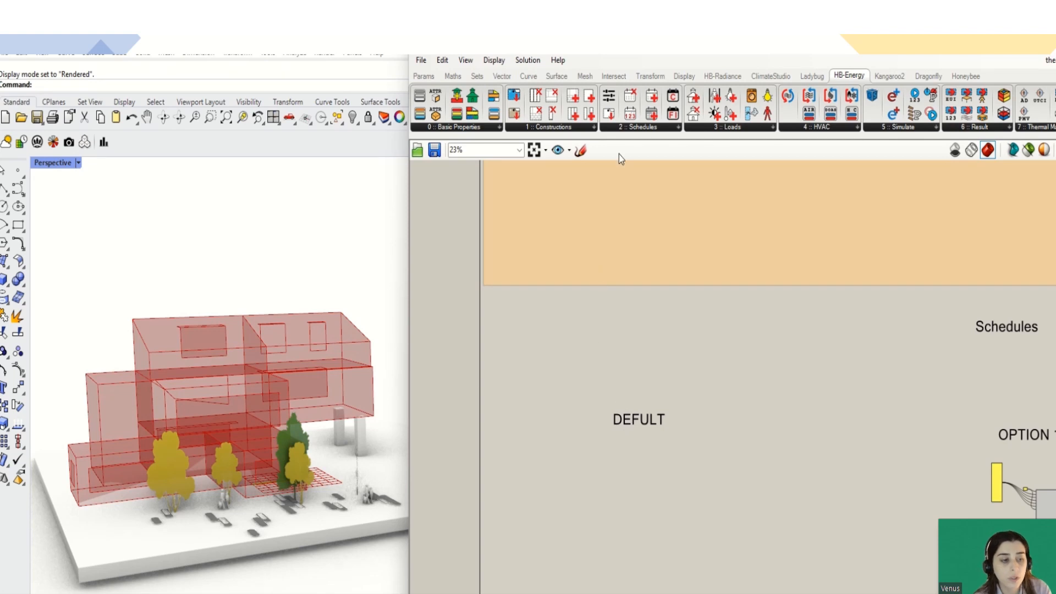
left_click(627, 126)
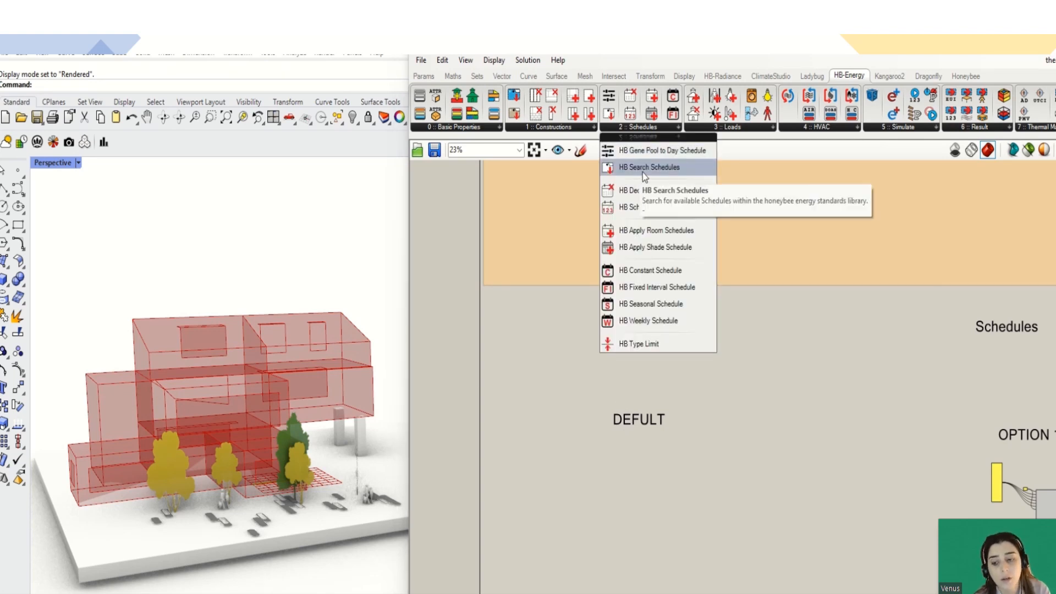
left_click_drag(644, 175, 619, 447)
scroll(566, 467, "up", 6)
Create a panel containing "office" and connect it to the keywords_ input of HB Search Schedules.
double_click(505, 446)
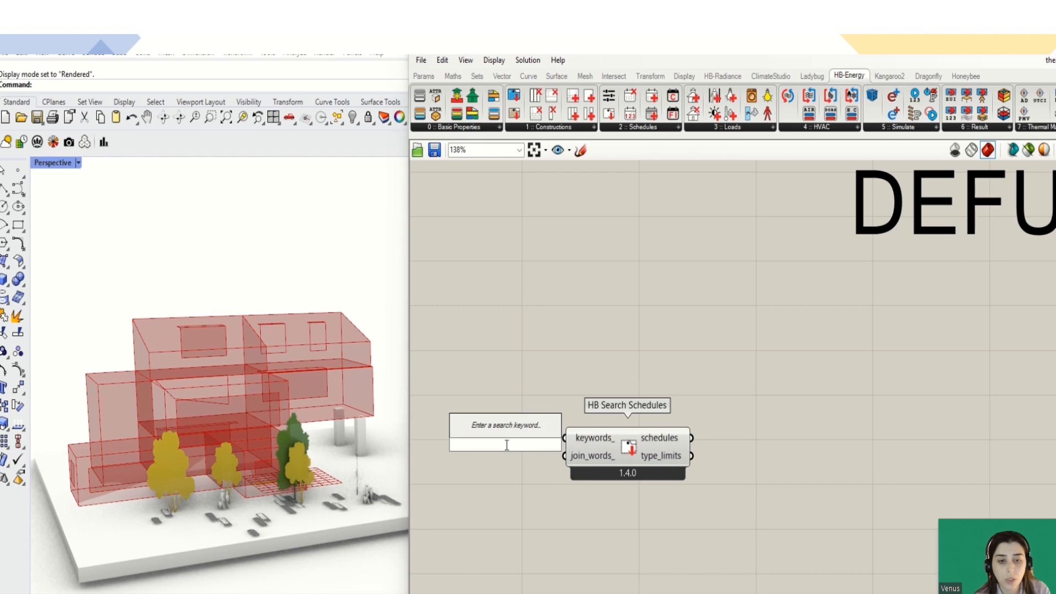
type("\"o")
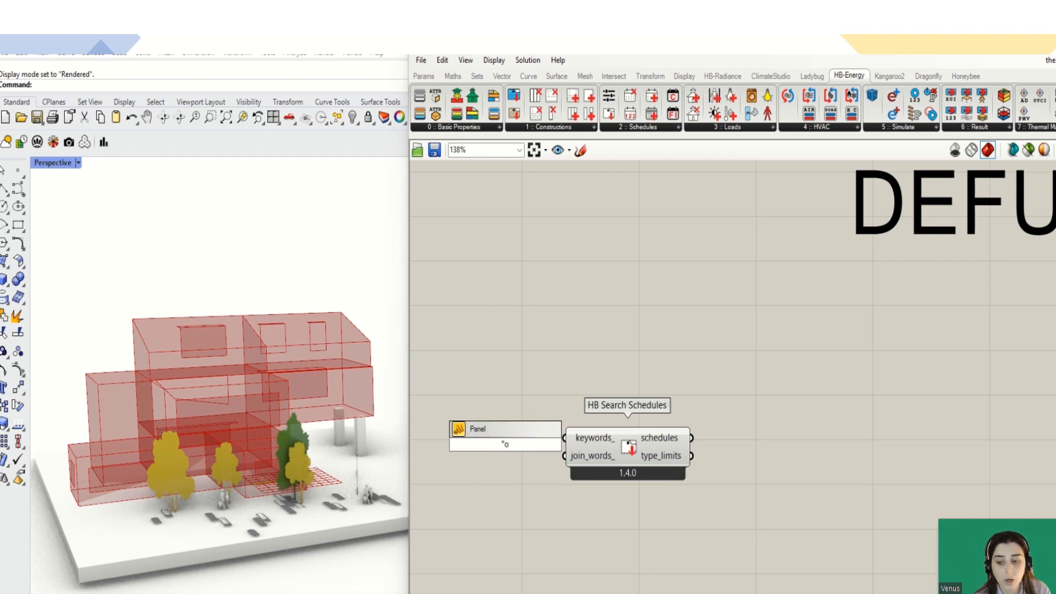
type("f")
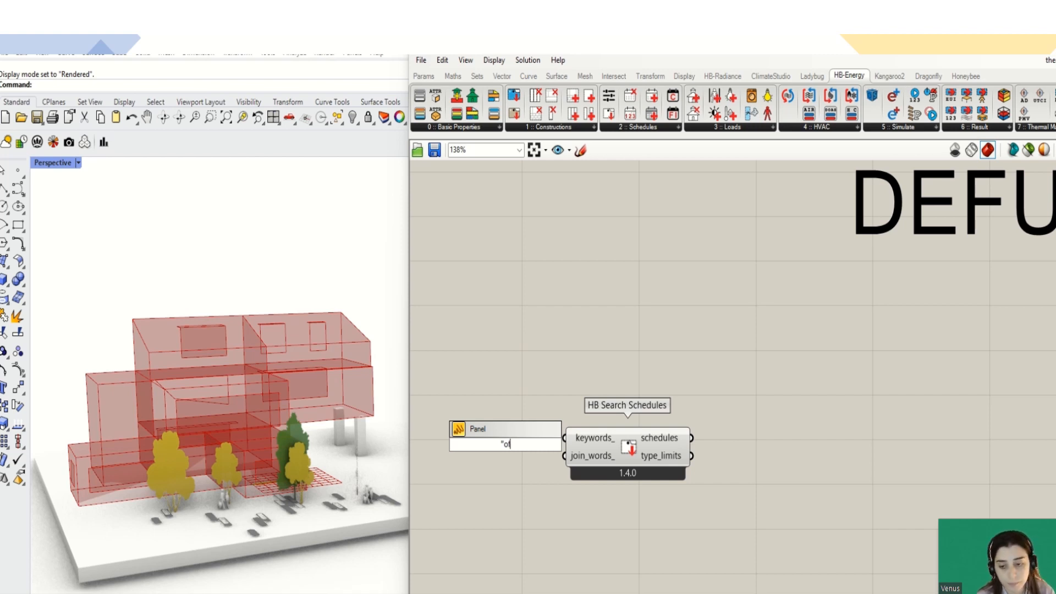
type("fic")
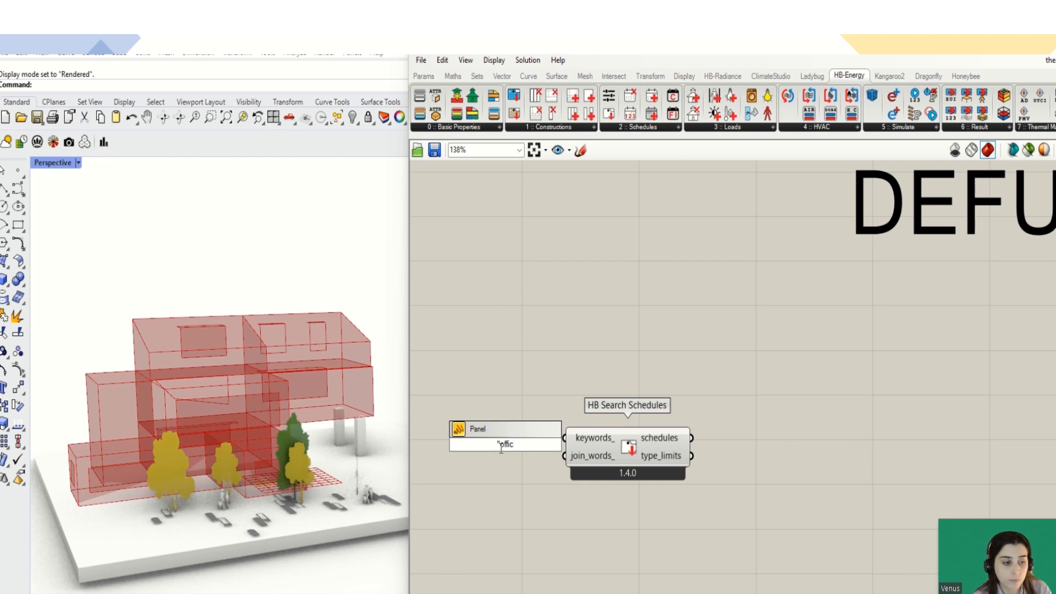
type("e")
left_click(520, 459)
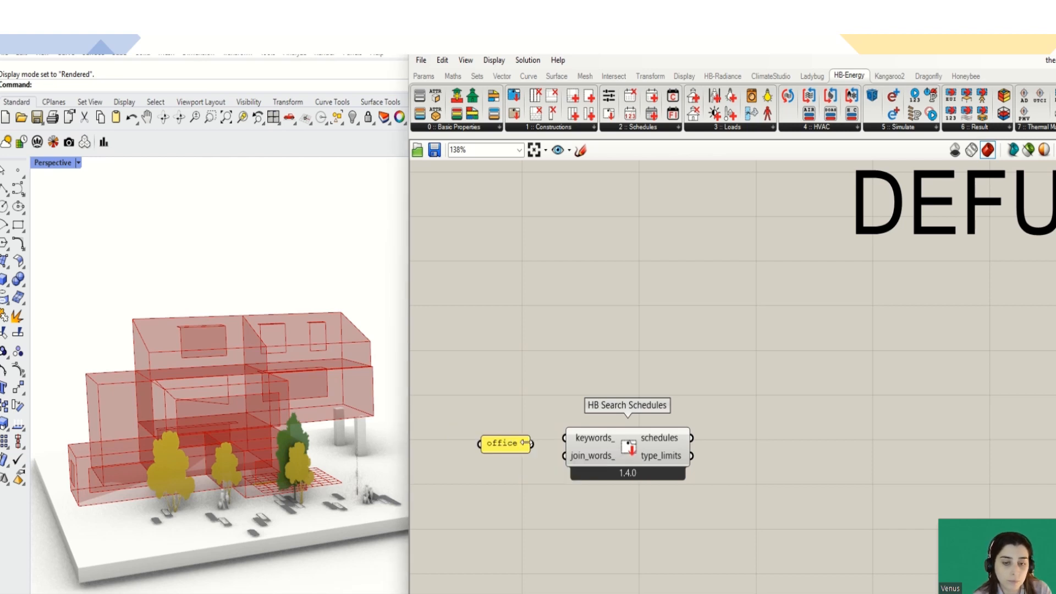
left_click_drag(532, 443, 566, 435)
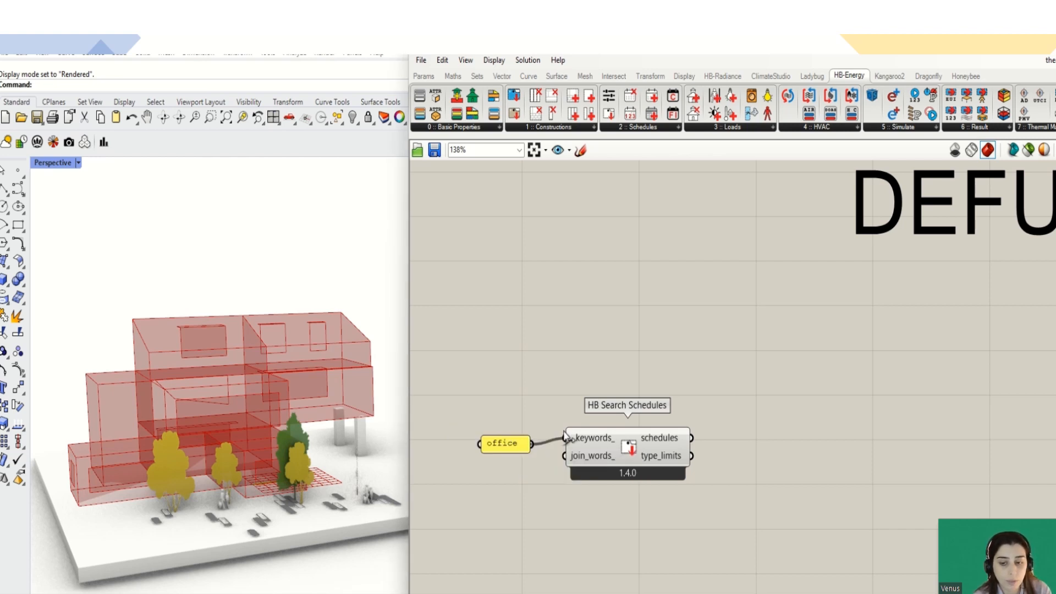
Connect the schedules output to a new panel, enlarge the panel to show full schedule names, and place it beside the component.
double_click(778, 471)
type("panel")
key("Return")
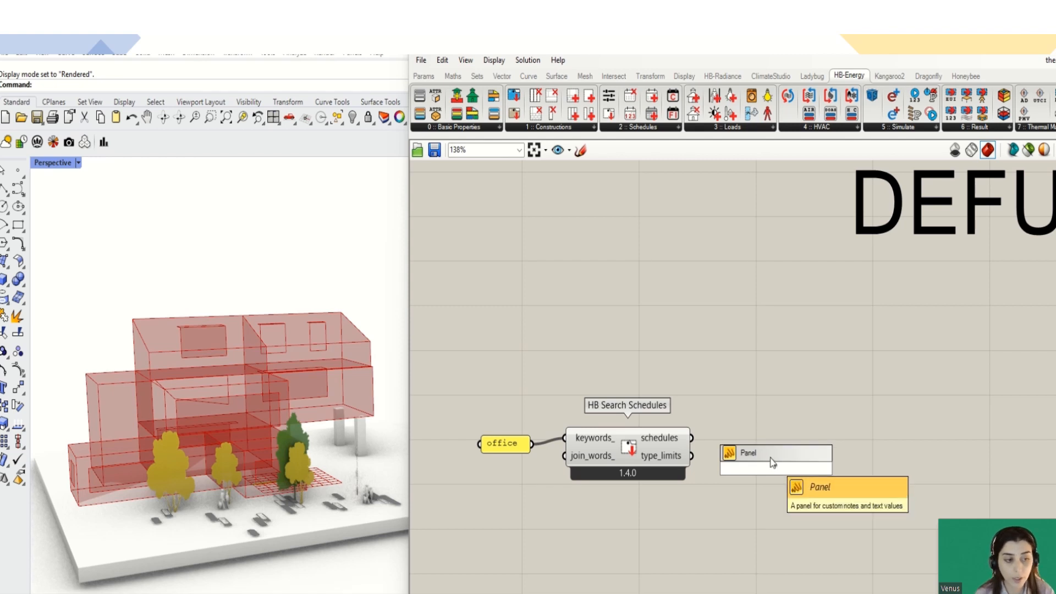
left_click_drag(691, 438, 714, 476)
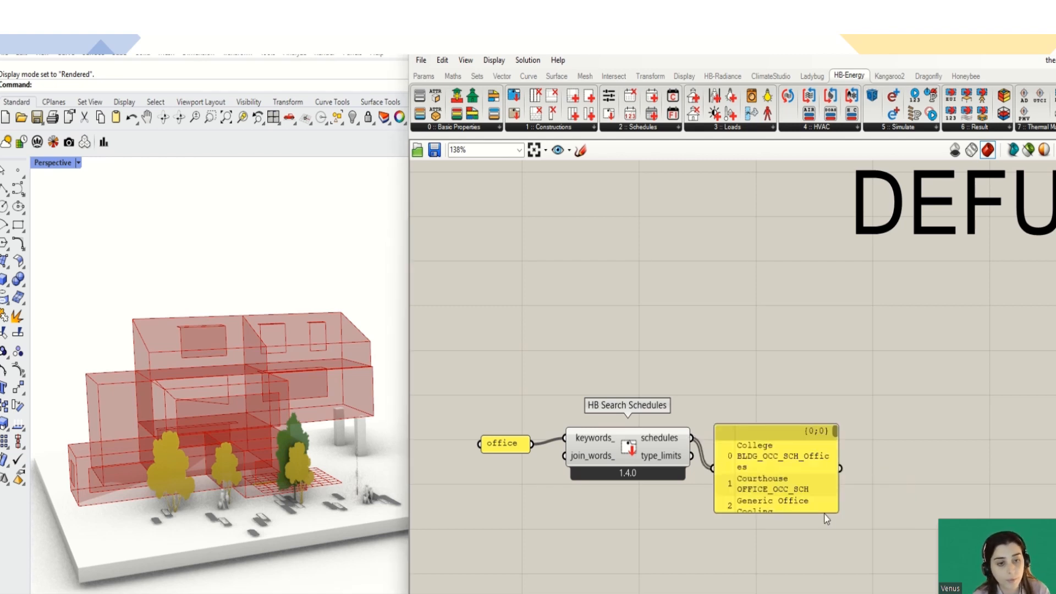
left_click_drag(837, 512, 1041, 593)
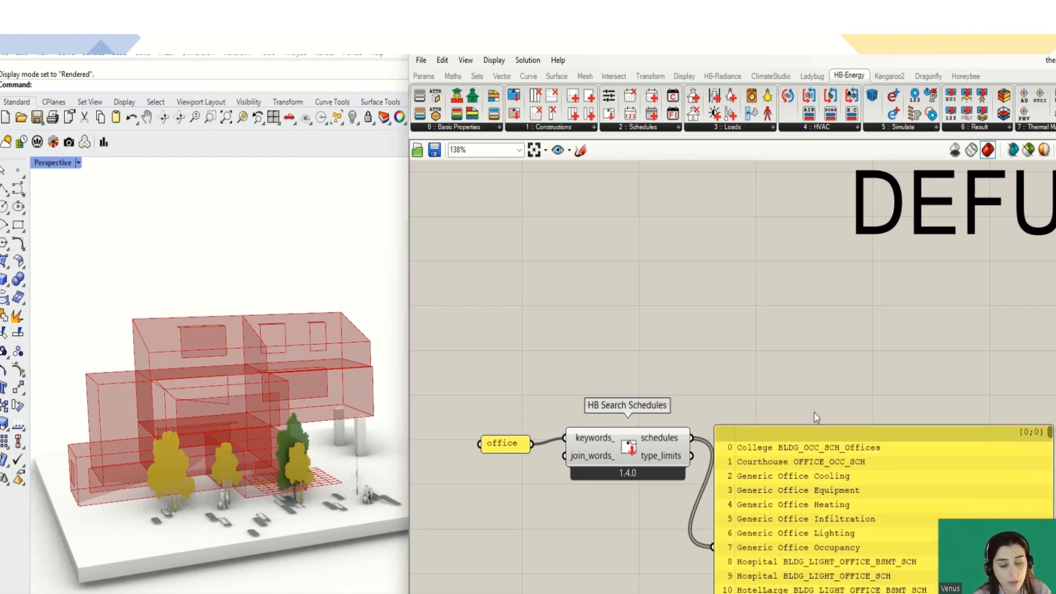
scroll(814, 414, "down", 3)
scroll(906, 562, "up", 2)
left_click_drag(876, 525, 956, 502)
Change the schedule search keyword to "open office" on a single line.
double_click(491, 333)
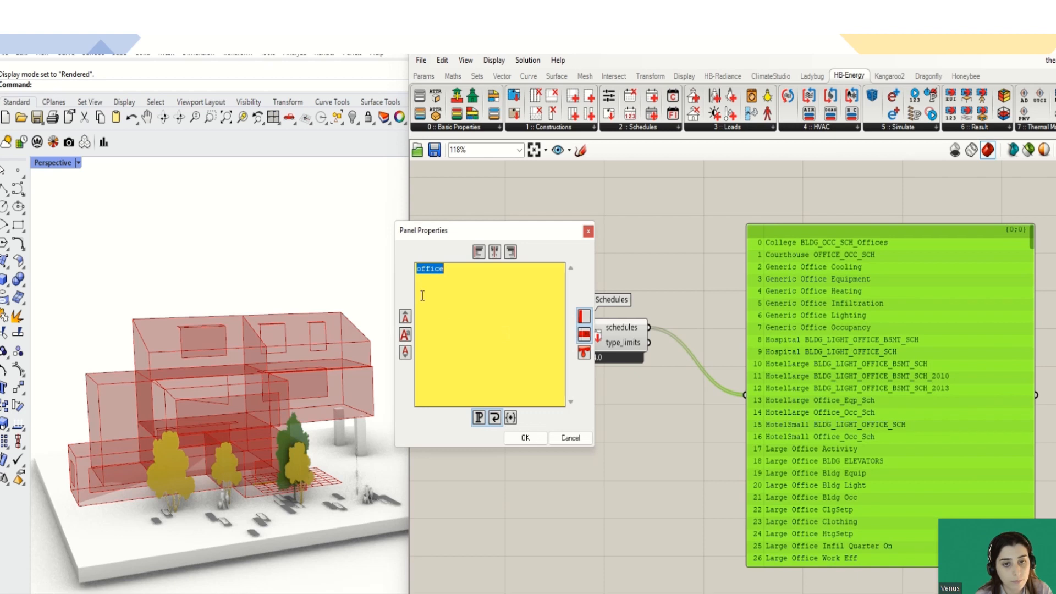
left_click(417, 269)
type("open")
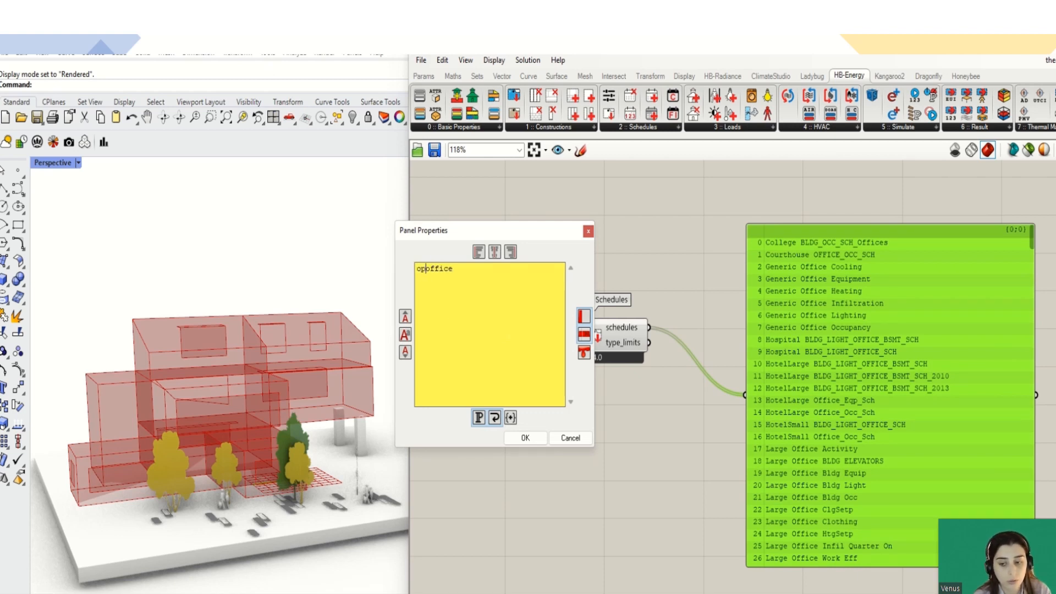
key("Return")
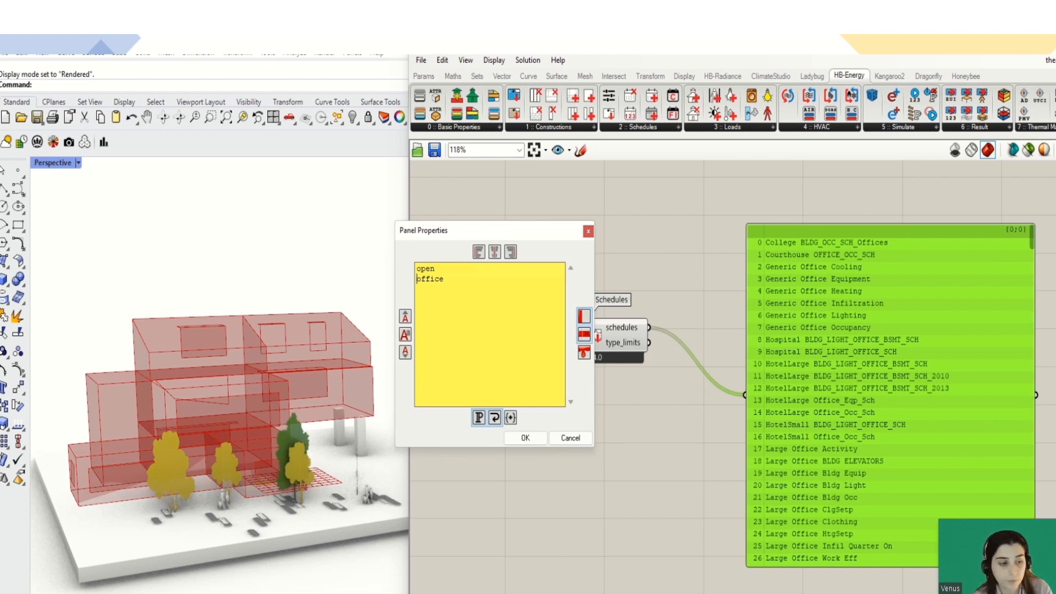
key("BackSpace")
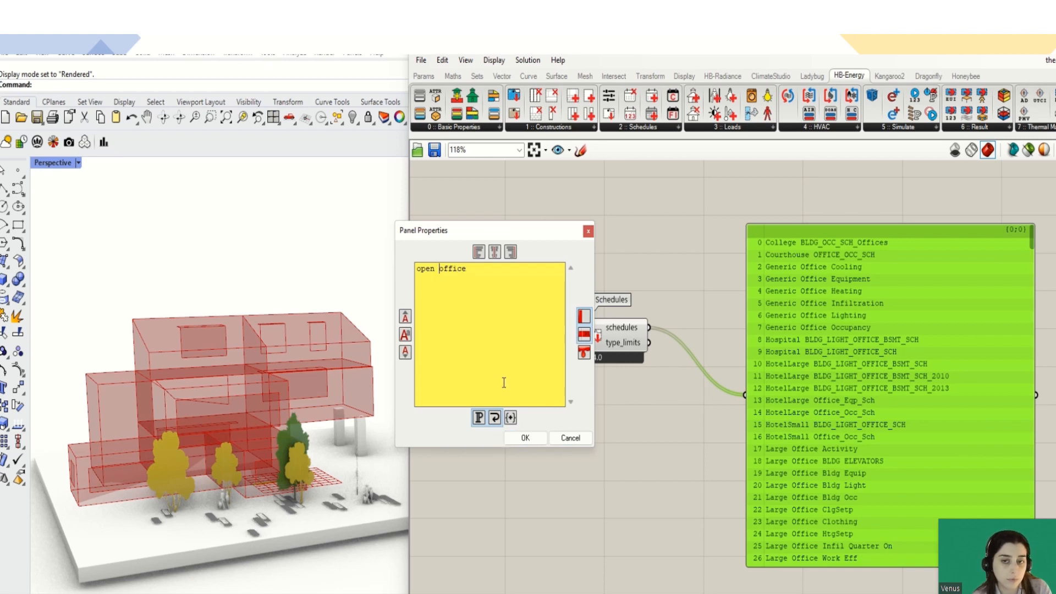
left_click(525, 435)
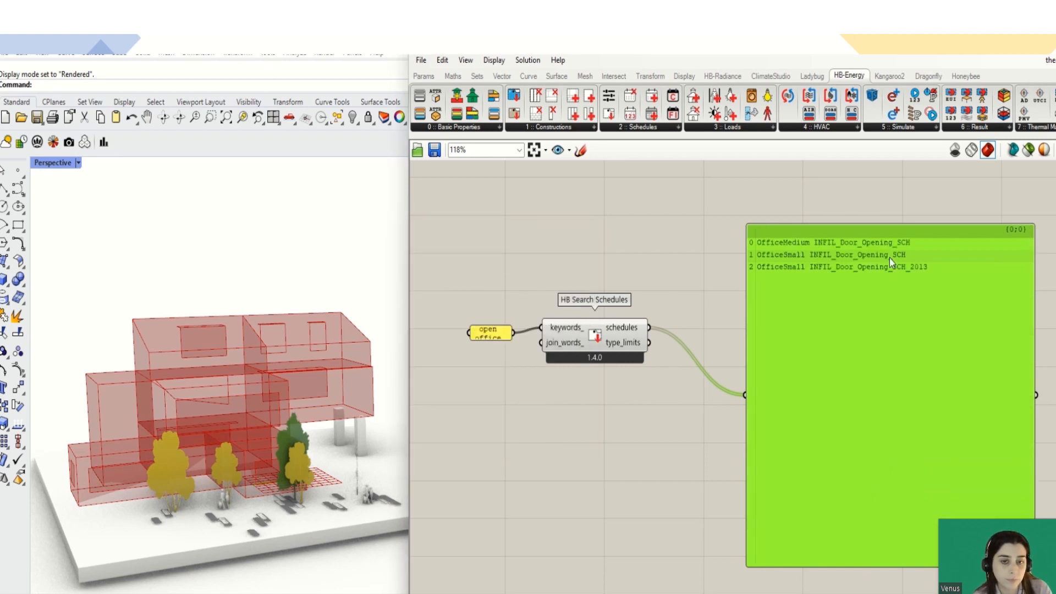
Try "openoffice" as the schedule search keyword in the panel feeding HB Search Schedules.
scroll(874, 258, "up", 3)
scroll(868, 261, "up", 1)
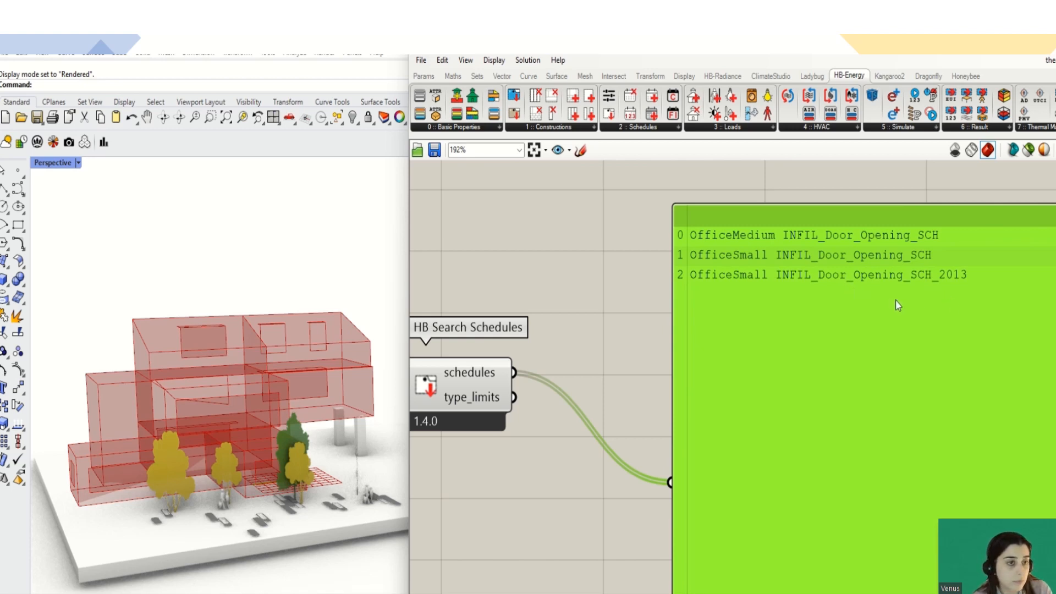
scroll(709, 319, "down", 4)
scroll(421, 356, "up", 3)
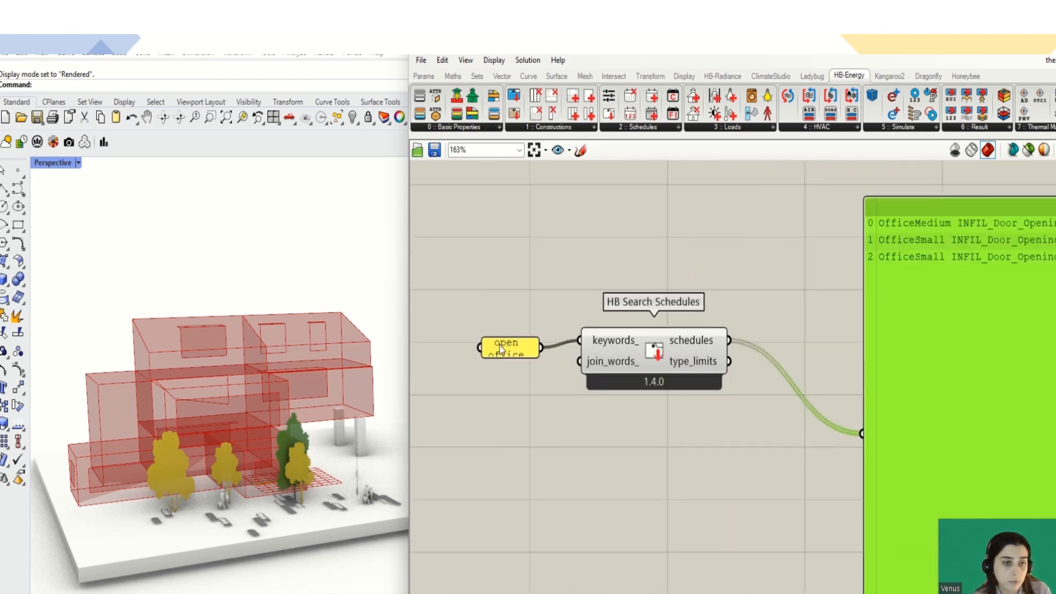
double_click(499, 345)
left_click_drag(449, 276, 425, 275)
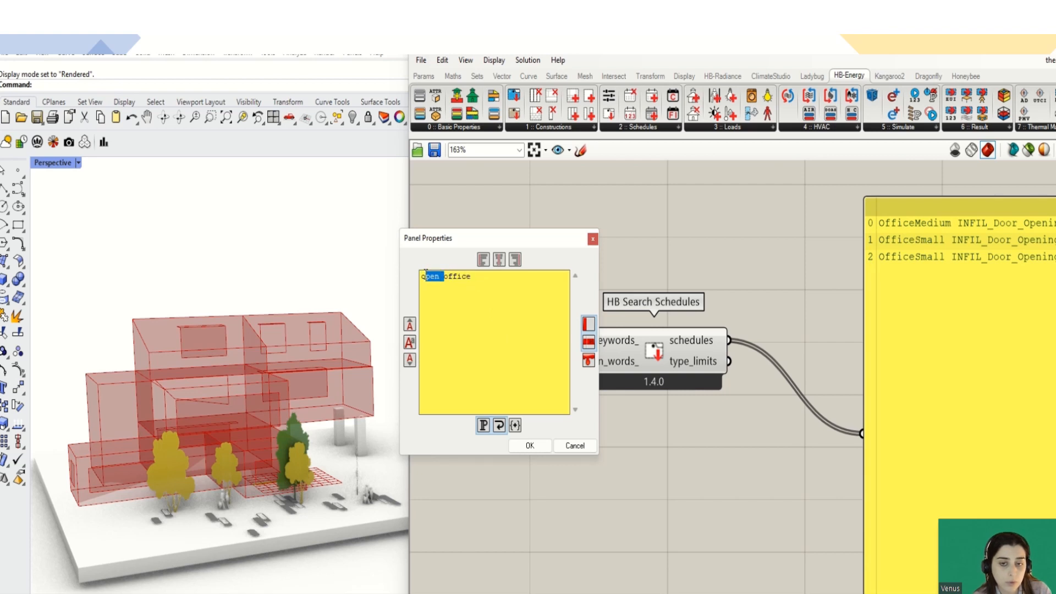
left_click(444, 275)
key("BackSpace")
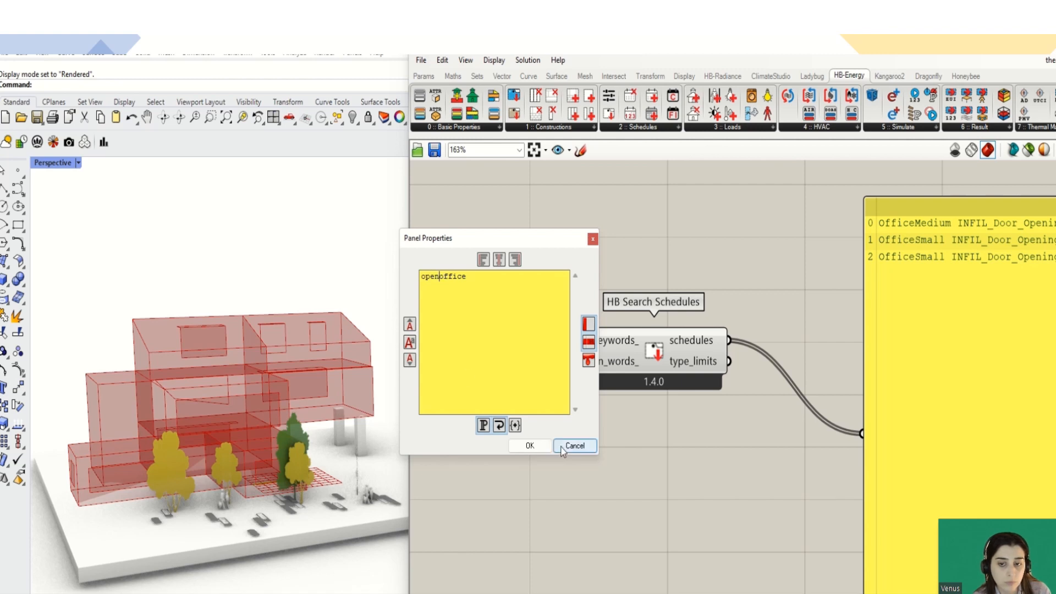
left_click(542, 447)
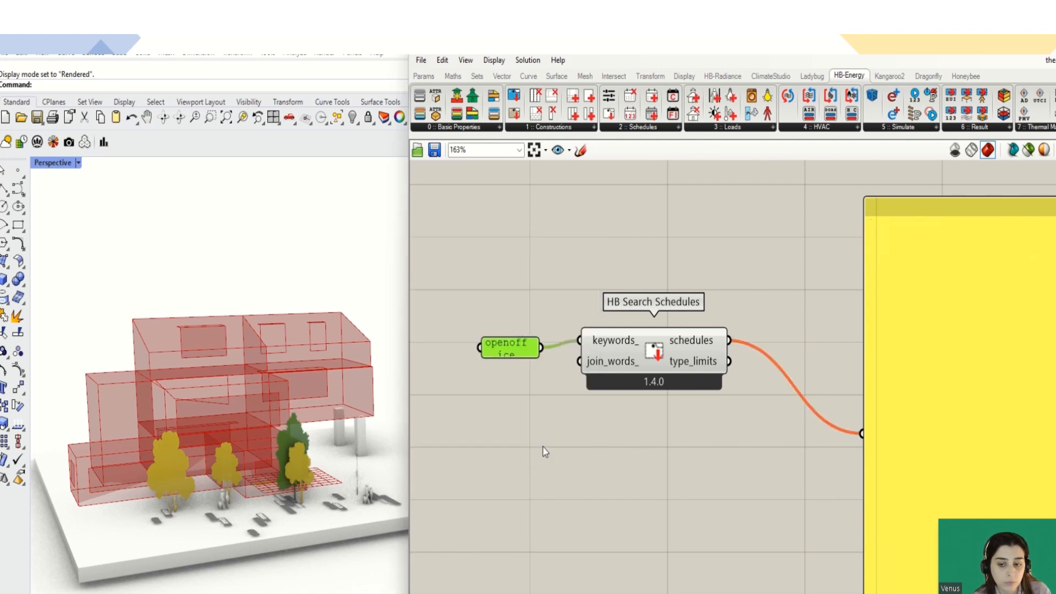
Shorten the schedule search keyword to "office".
double_click(512, 347)
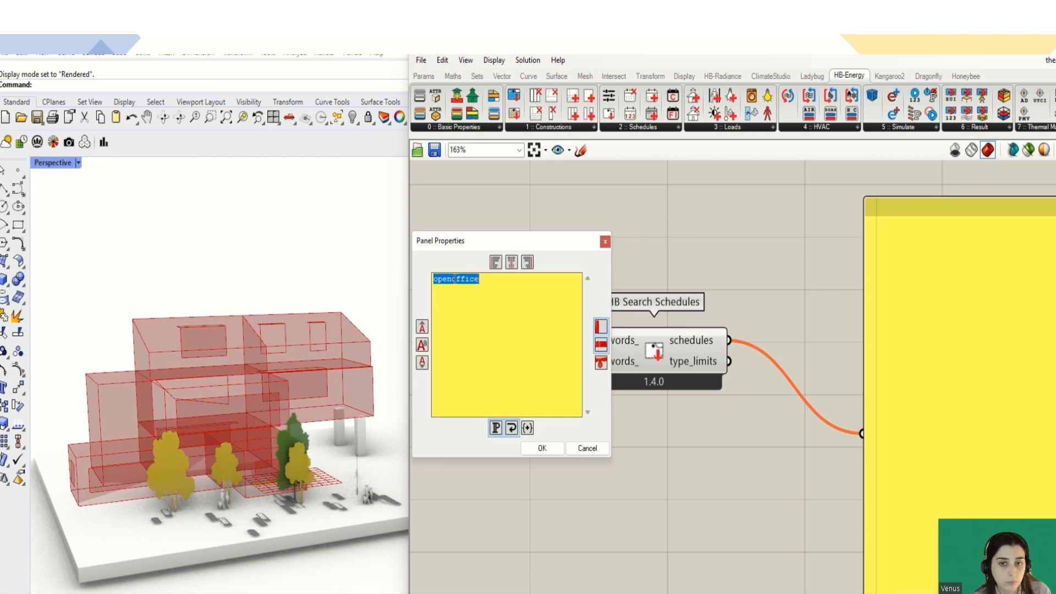
left_click_drag(452, 279, 418, 282)
key("BackSpace")
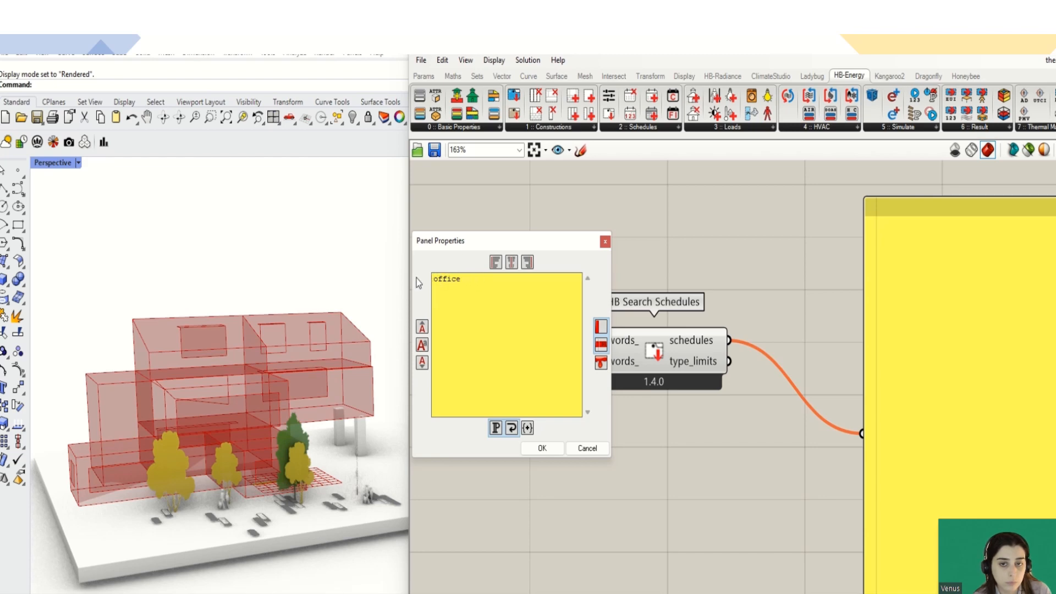
left_click(541, 448)
Extend the schedule results panel downward and shift it up beside HB Search Schedules.
scroll(537, 346, "down", 4)
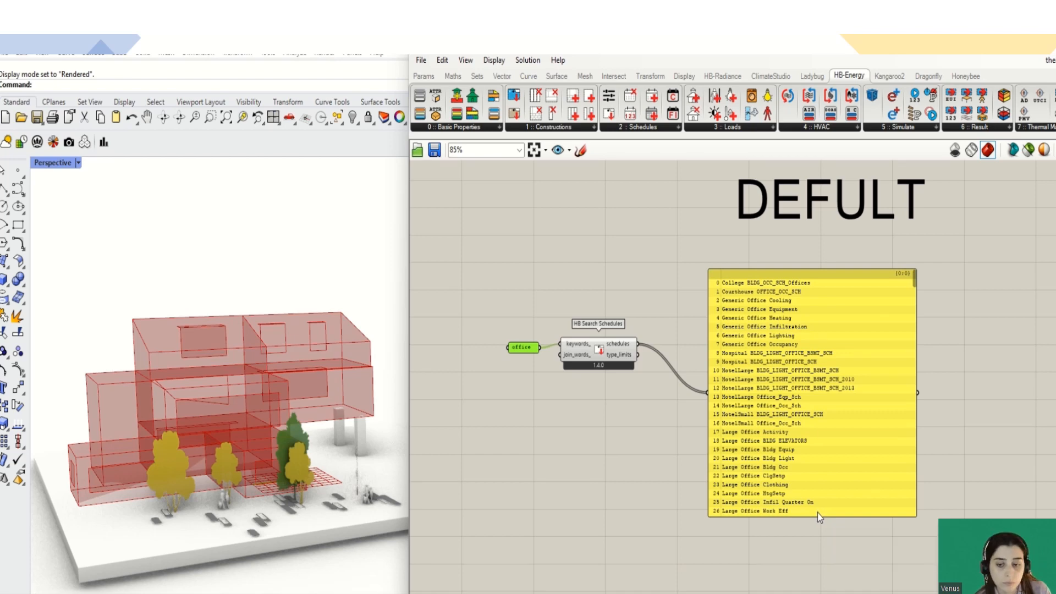
left_click_drag(817, 516, 817, 592)
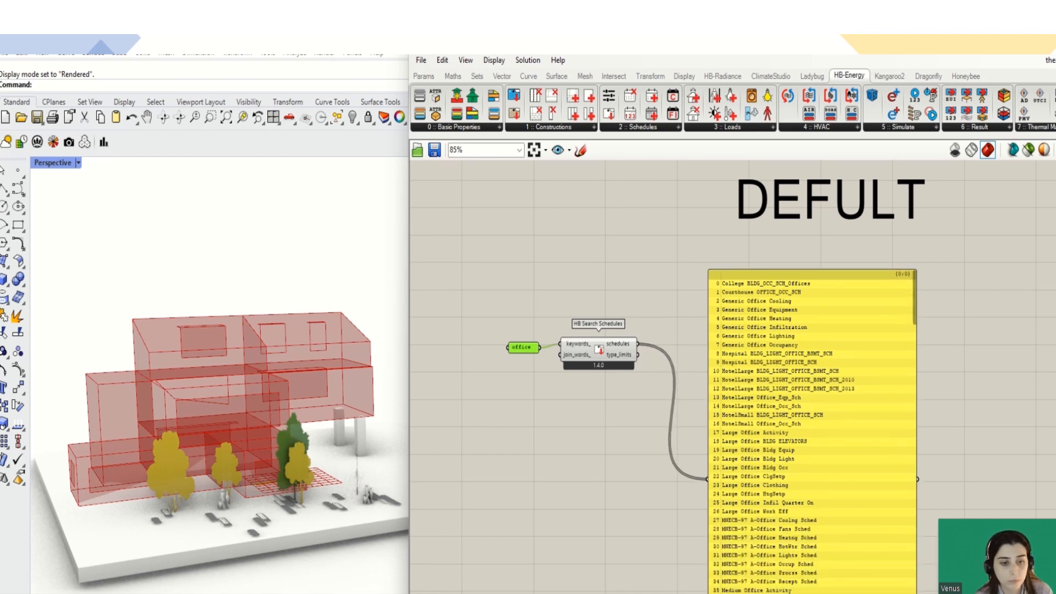
left_click_drag(804, 469, 833, 384)
scroll(654, 393, "up", 2)
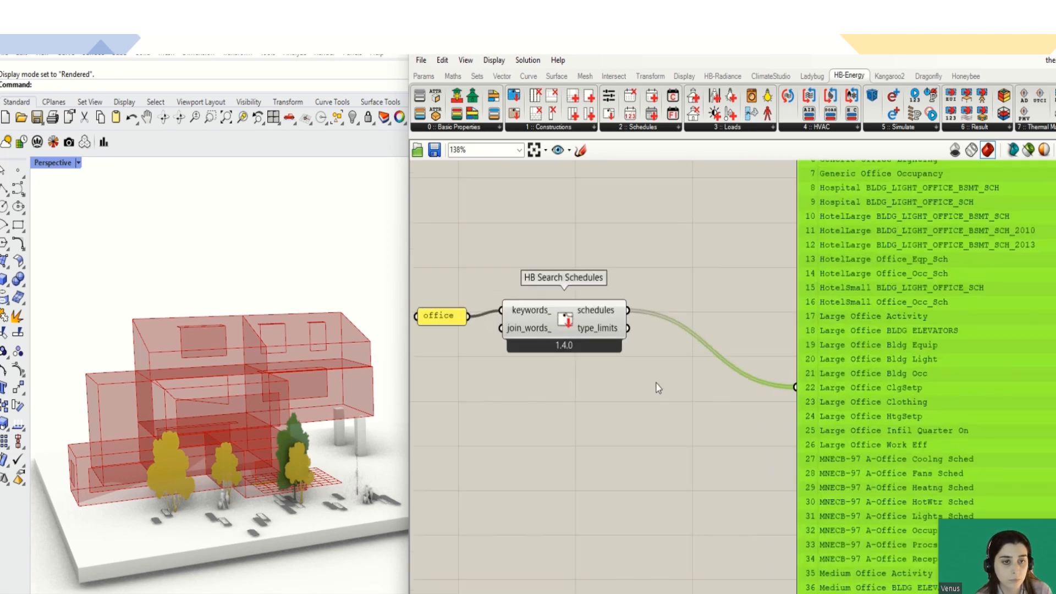
Feed the results panel from the type_limits output of HB Search Schedules and review the listed types.
left_click_drag(626, 329, 795, 387)
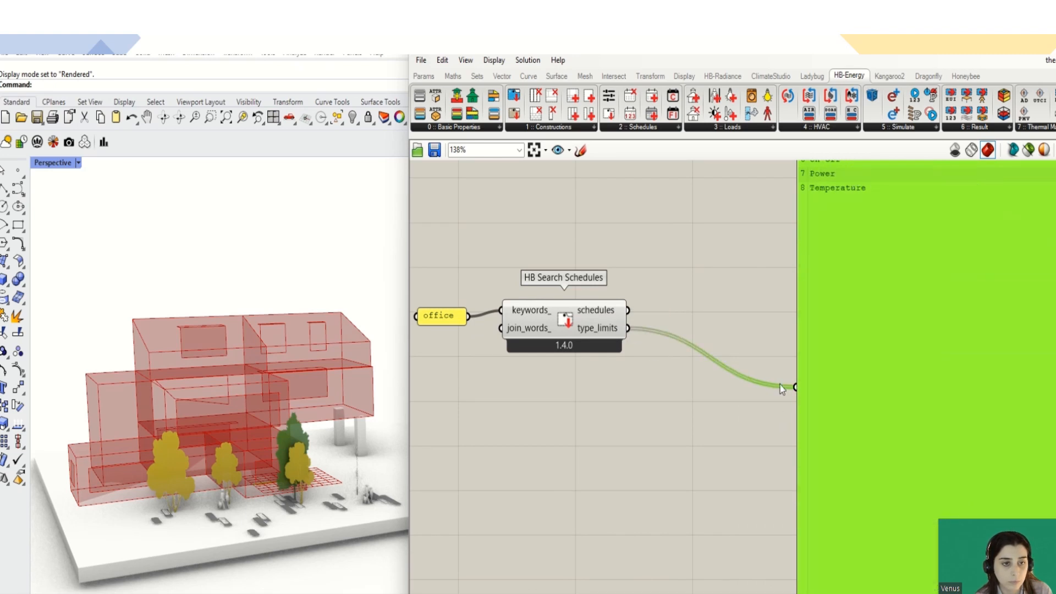
right_click_drag(825, 218, 810, 344)
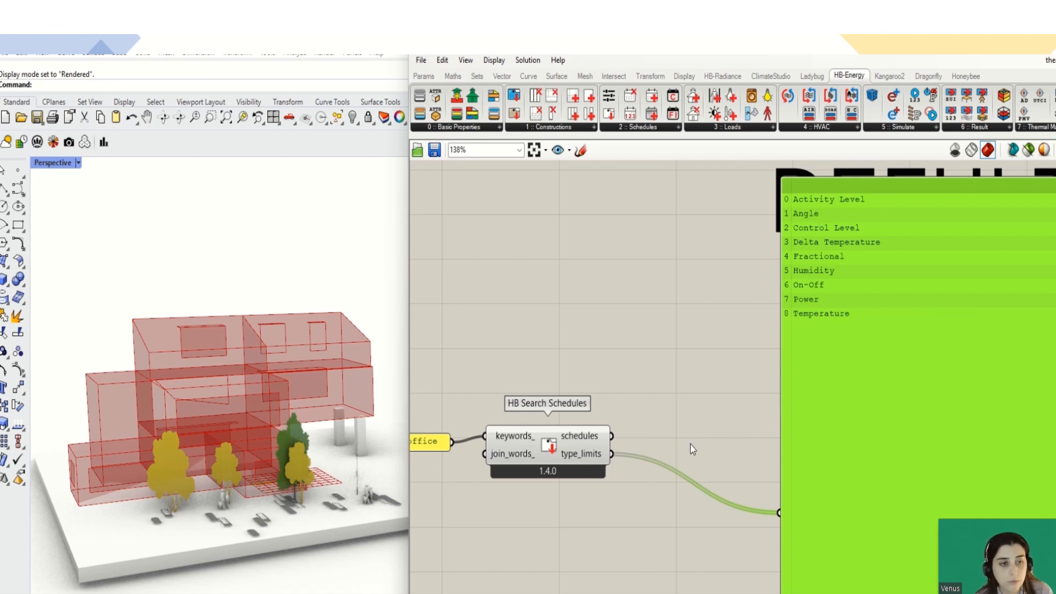
left_click(690, 427)
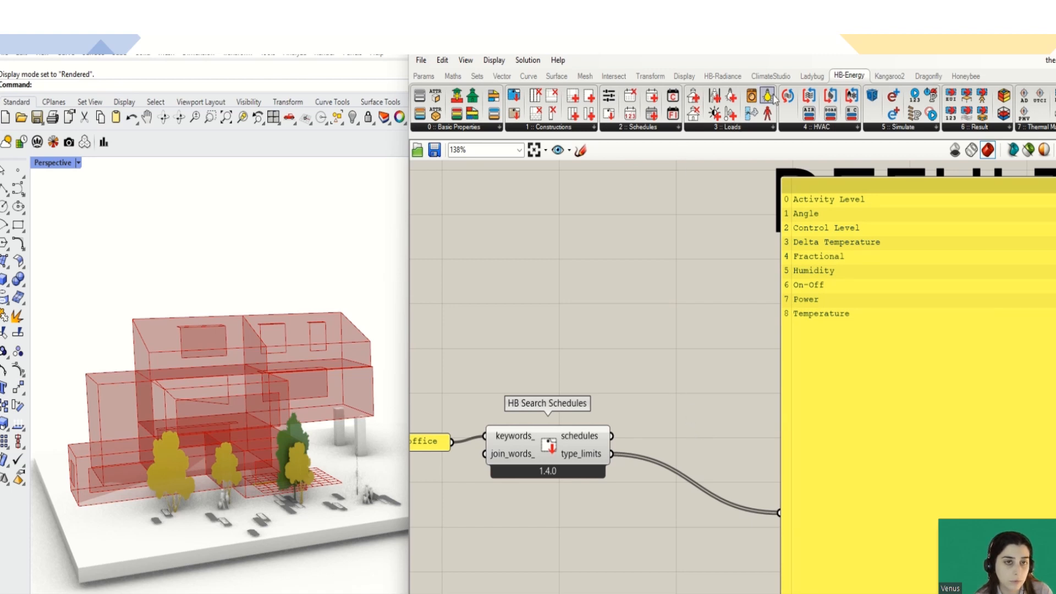
Place a Honeybee Item Selector beside HB Search Schedules and connect the schedules output to it.
left_click(965, 80)
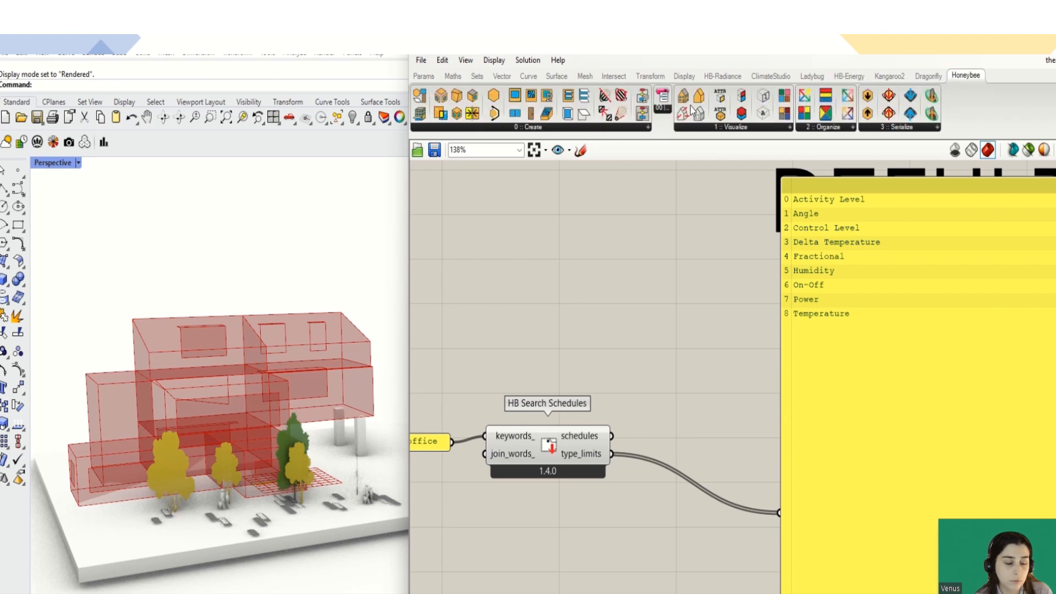
left_click_drag(662, 132, 690, 392)
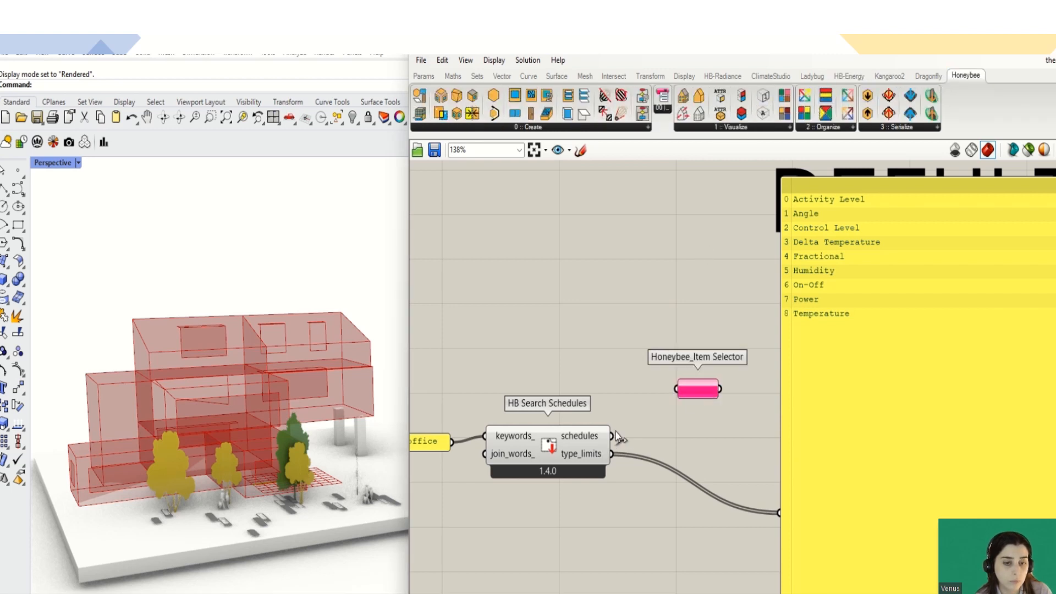
left_click_drag(610, 436, 677, 389)
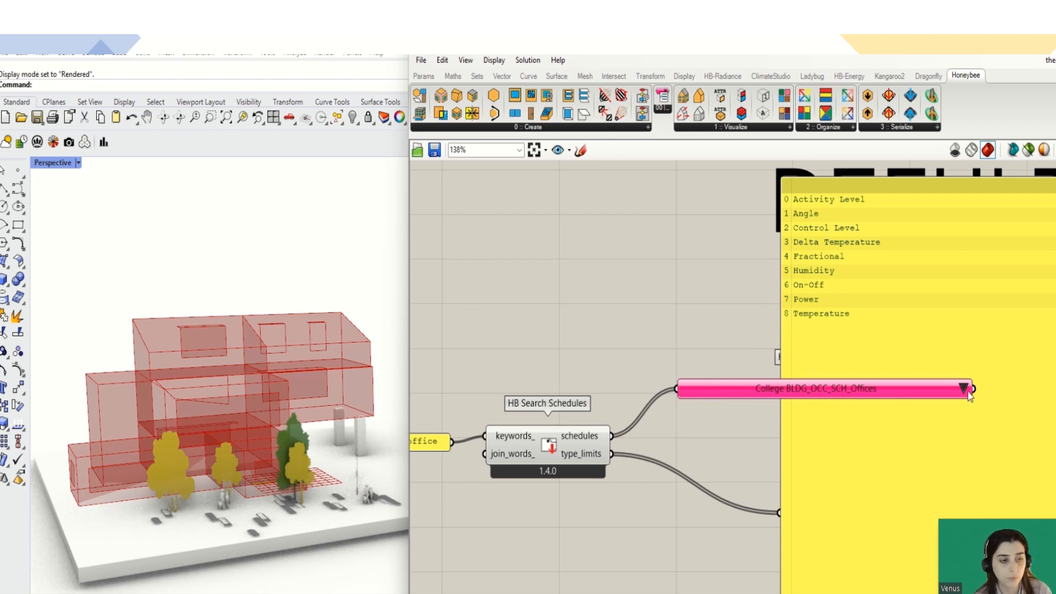
Choose Large Office HtgSetp in the item selector and look through the other office schedules on its list.
left_click(964, 387)
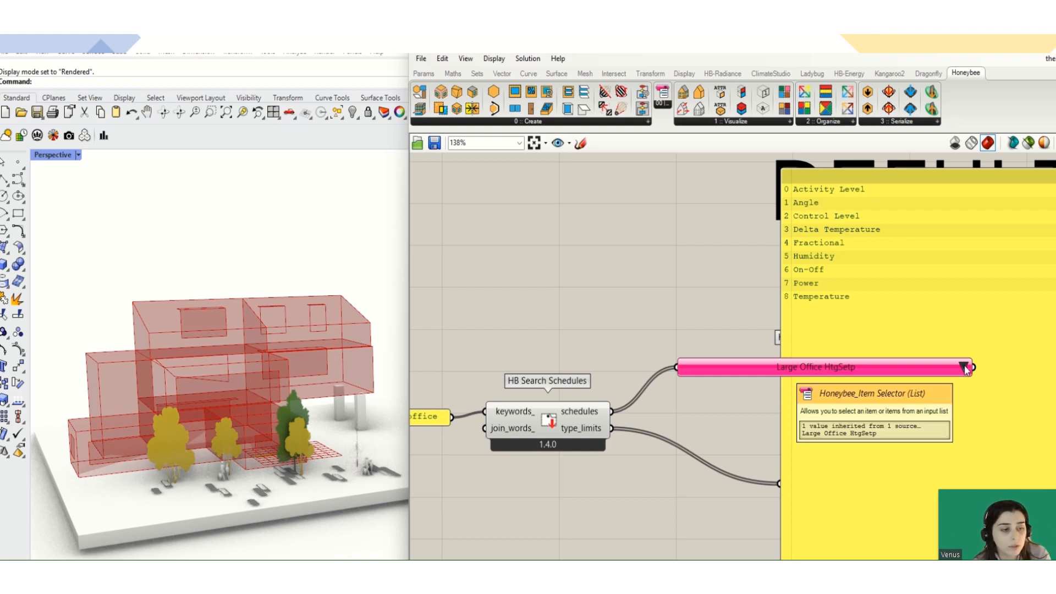
left_click(964, 367)
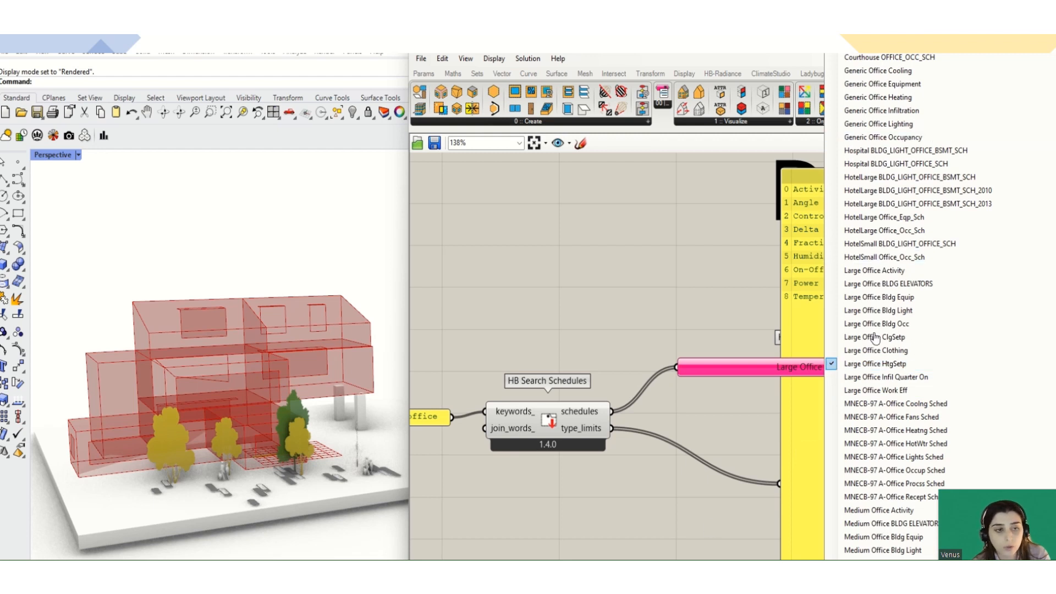
scroll(880, 263, "down", 2)
scroll(907, 303, "down", 4)
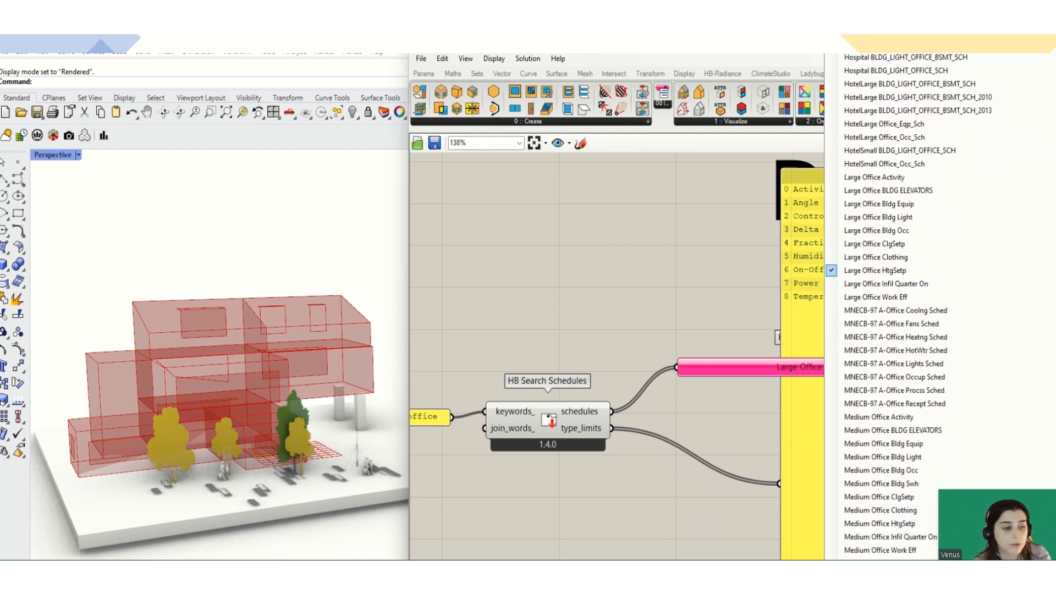
scroll(890, 303, "down", 2)
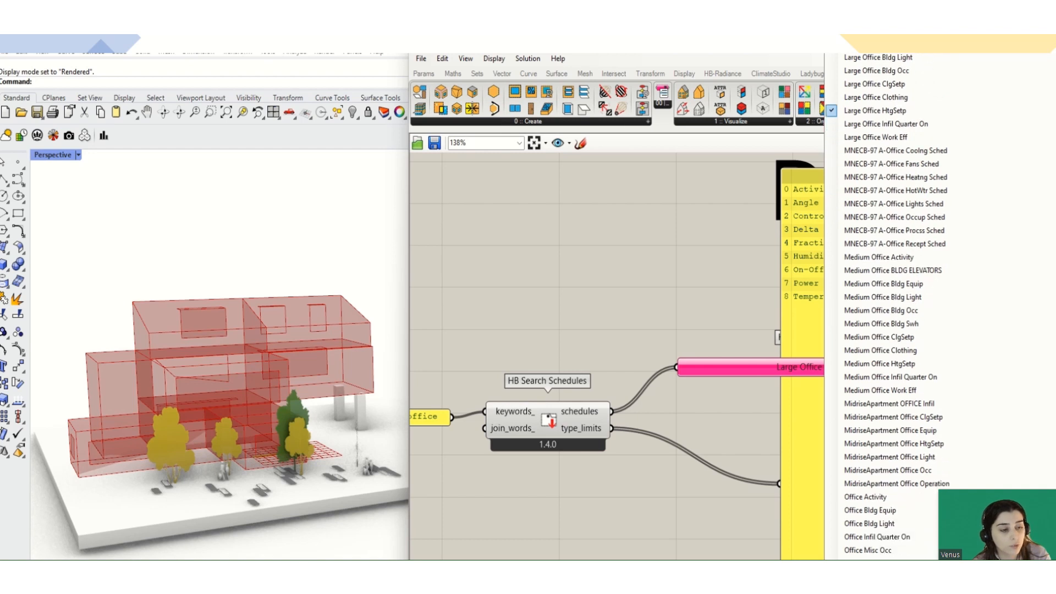
left_click(603, 314)
Delete the large panel connected to the type_limits output.
scroll(604, 313, "down", 3)
left_click(776, 293)
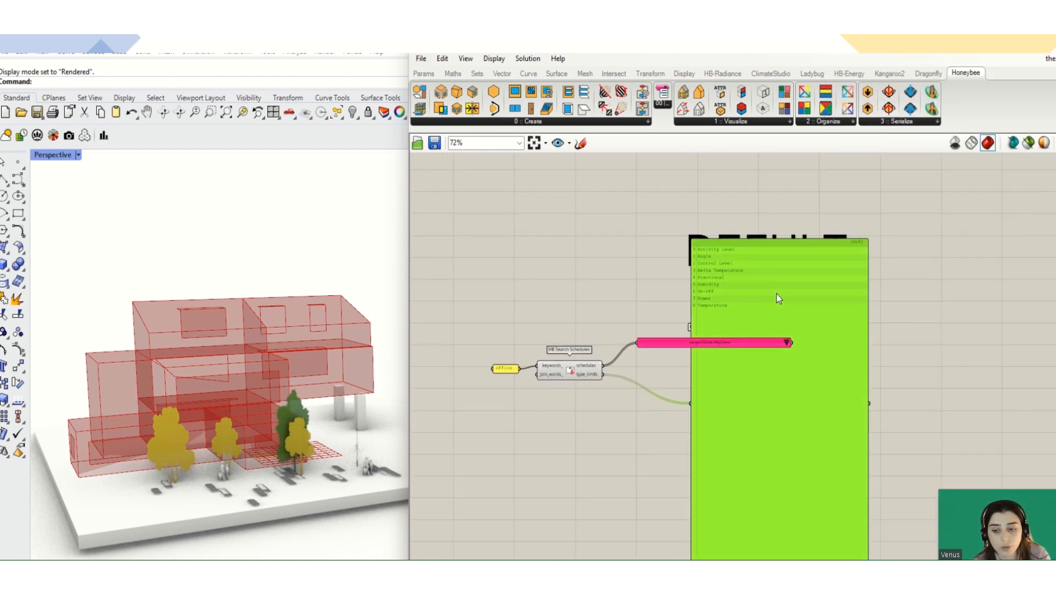
key("Delete")
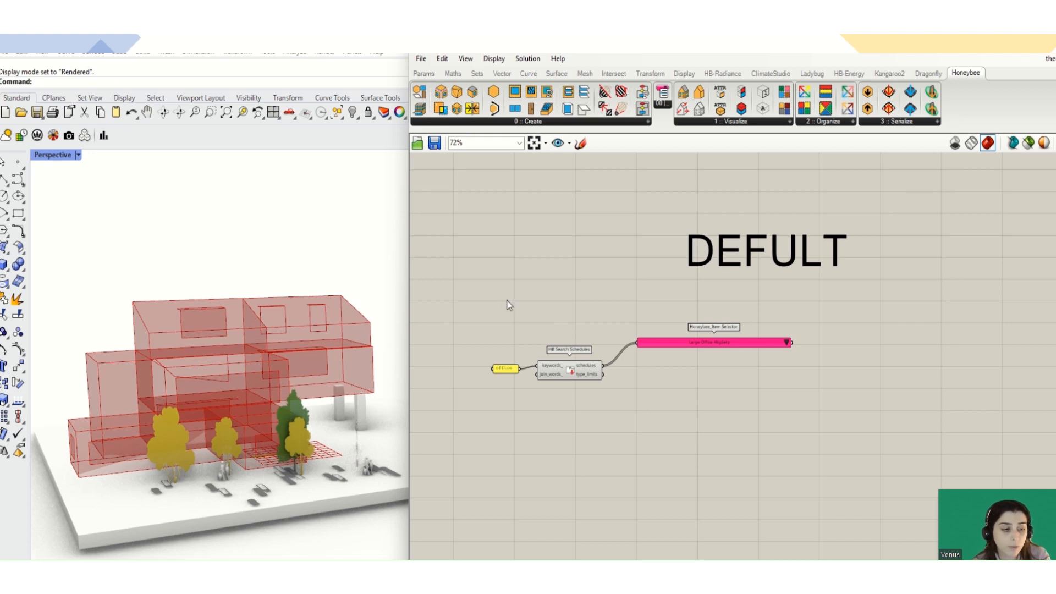
Centre the keyword panel, HB Search Schedules and item selector below the DEFULT label and group them.
left_click_drag(467, 312, 803, 421)
left_click_drag(726, 343, 790, 353)
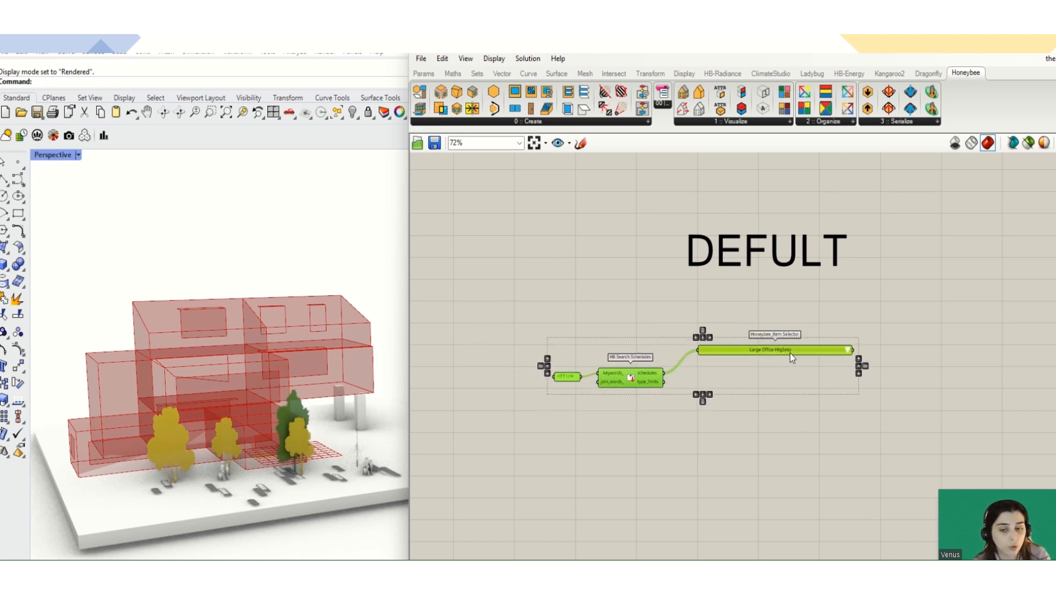
middle_click(790, 351)
left_click(789, 298)
left_click(707, 306)
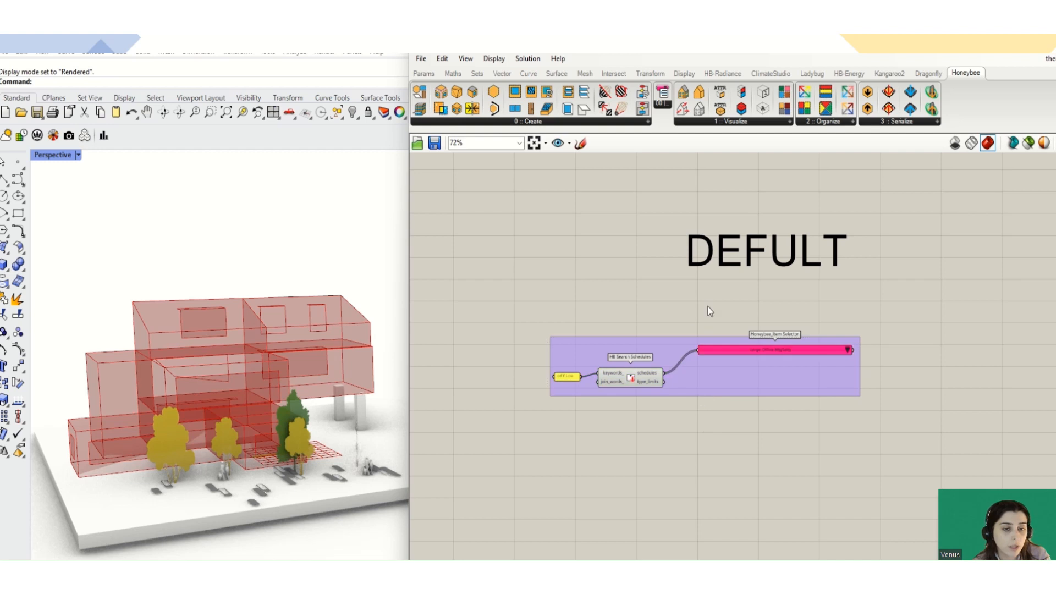
Place an HB Deconstruct Schedule component in the empty area before the OPTION 1 definition.
scroll(708, 305, "down", 2)
scroll(641, 312, "down", 5)
right_click_drag(855, 385, 658, 370)
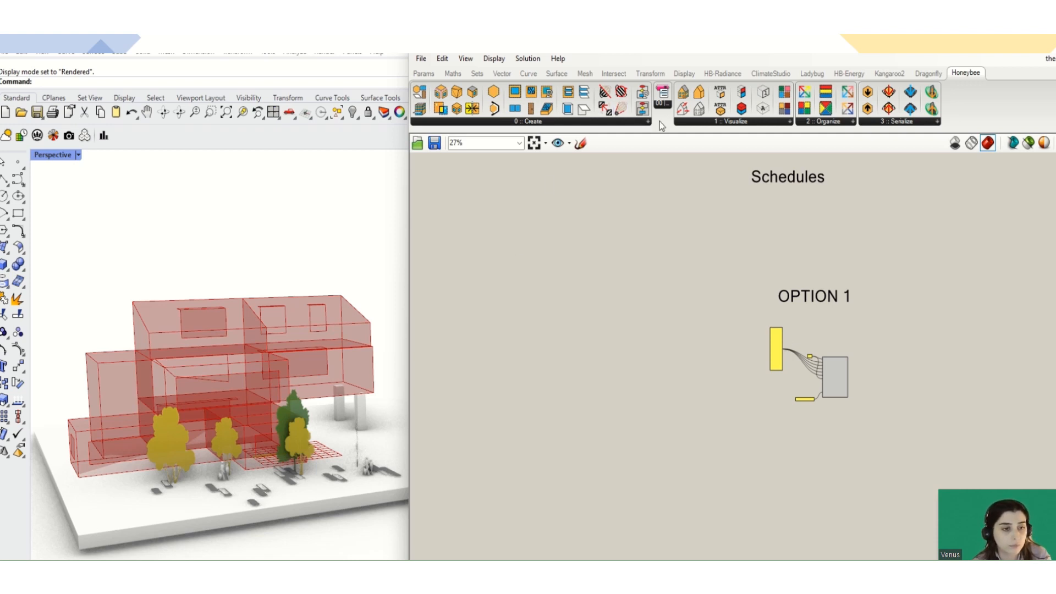
left_click(848, 73)
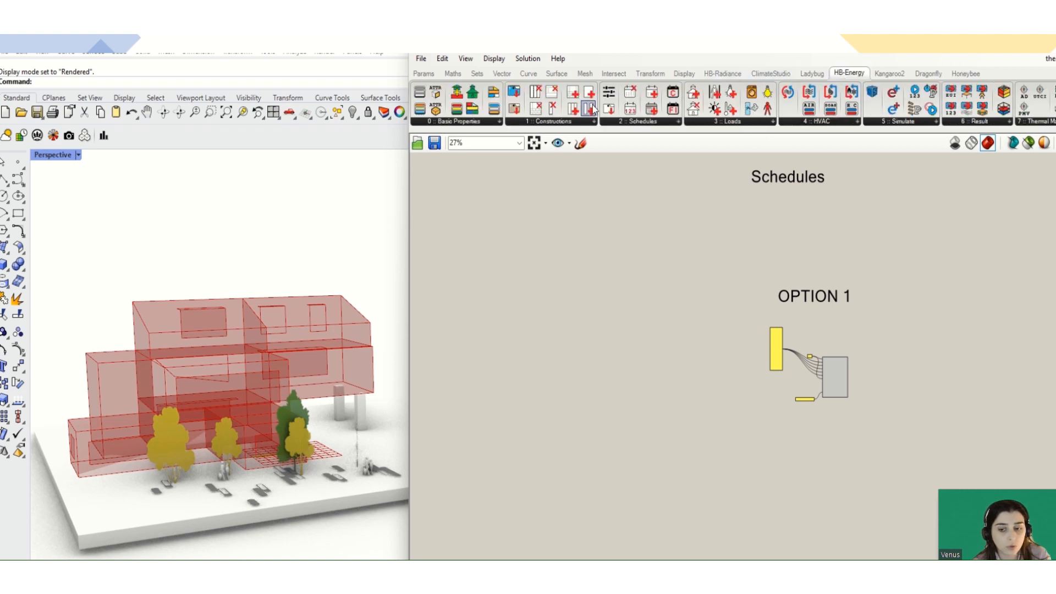
left_click(623, 122)
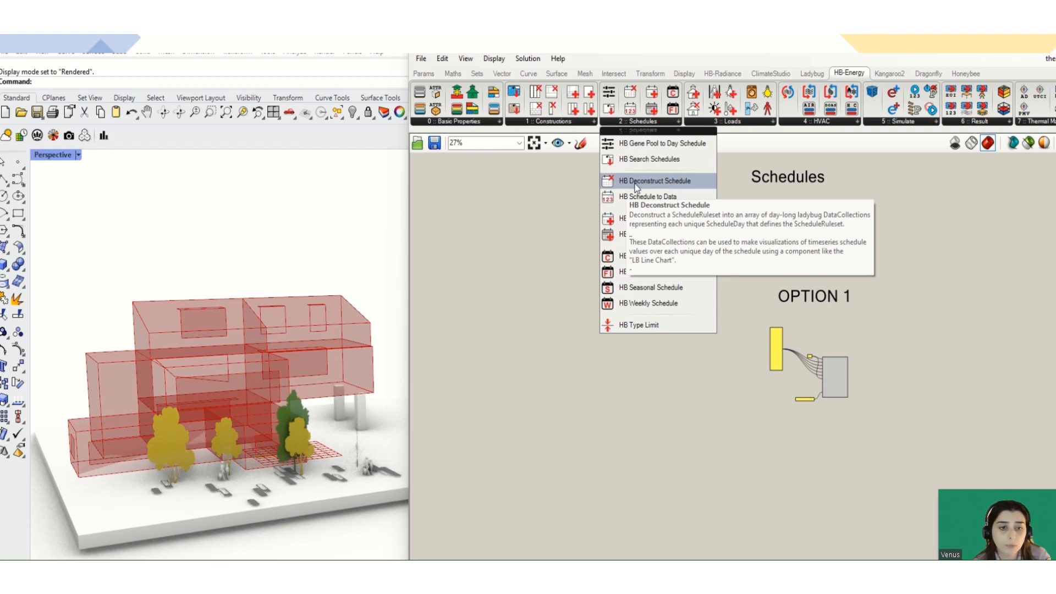
left_click_drag(636, 187, 674, 406)
scroll(684, 412, "up", 6)
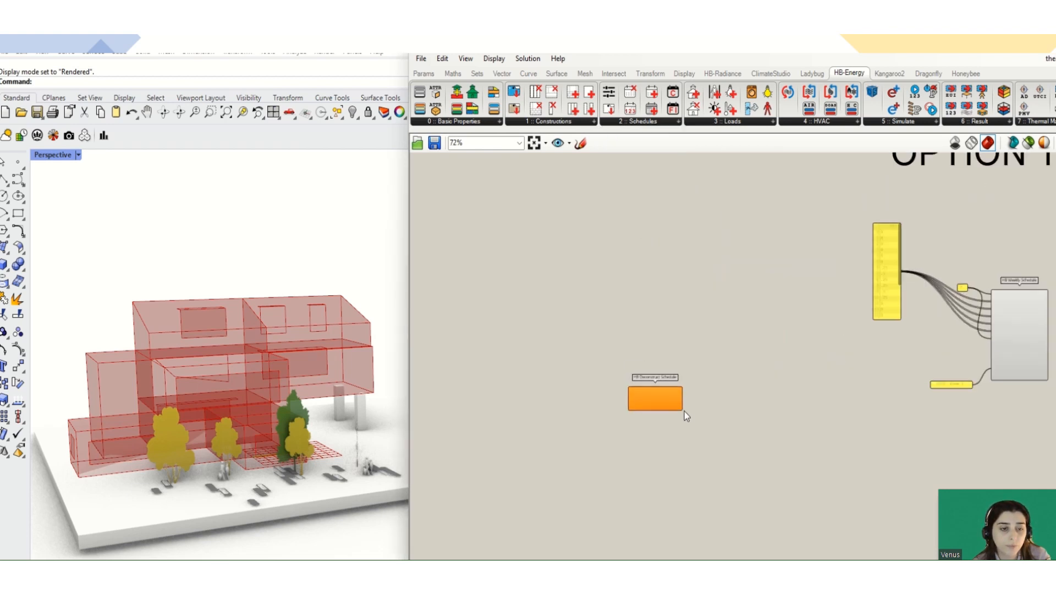
Move HB Deconstruct Schedule beside the DEFULT group and connect the item selector's output to its _schedule input.
left_click(612, 393)
scroll(612, 393, "down", 8)
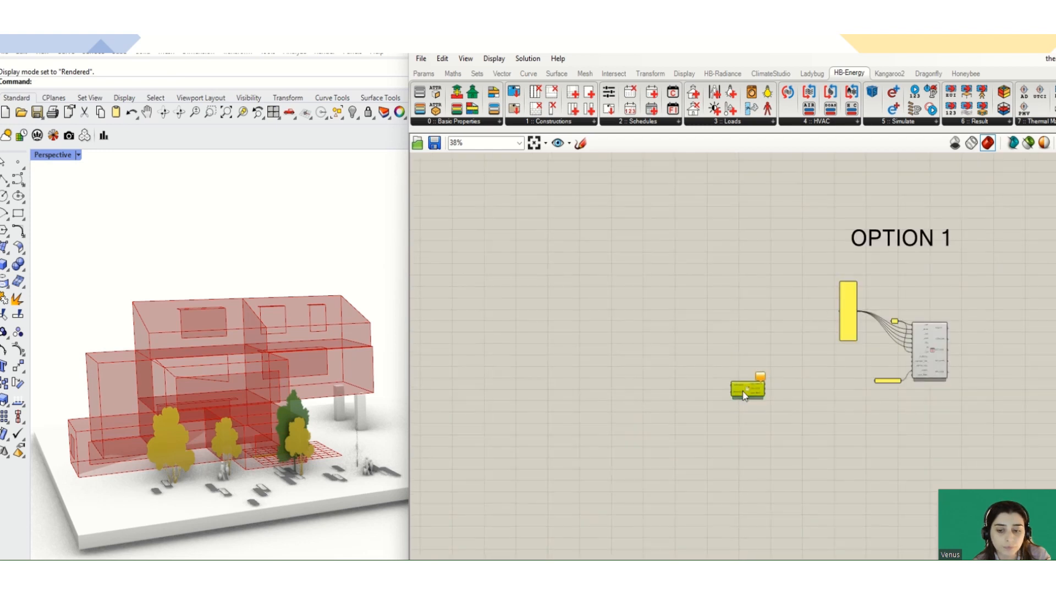
scroll(550, 355, "up", 6)
left_click_drag(697, 391, 548, 354)
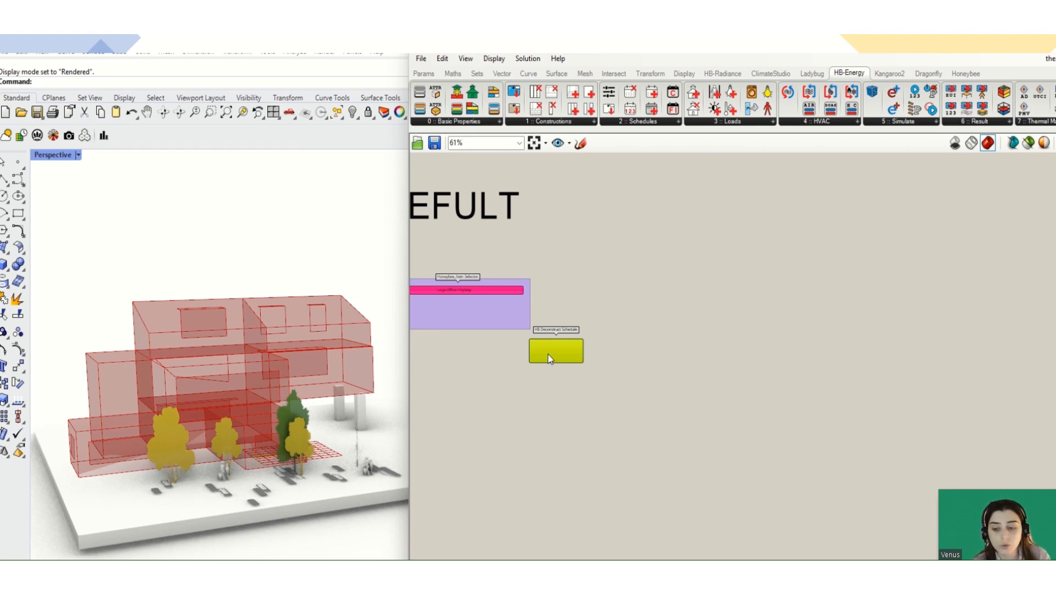
scroll(548, 355, "up", 1)
left_click_drag(547, 355, 720, 329)
scroll(495, 305, "down", 4)
right_click_drag(495, 305, 566, 304)
scroll(514, 300, "up", 4)
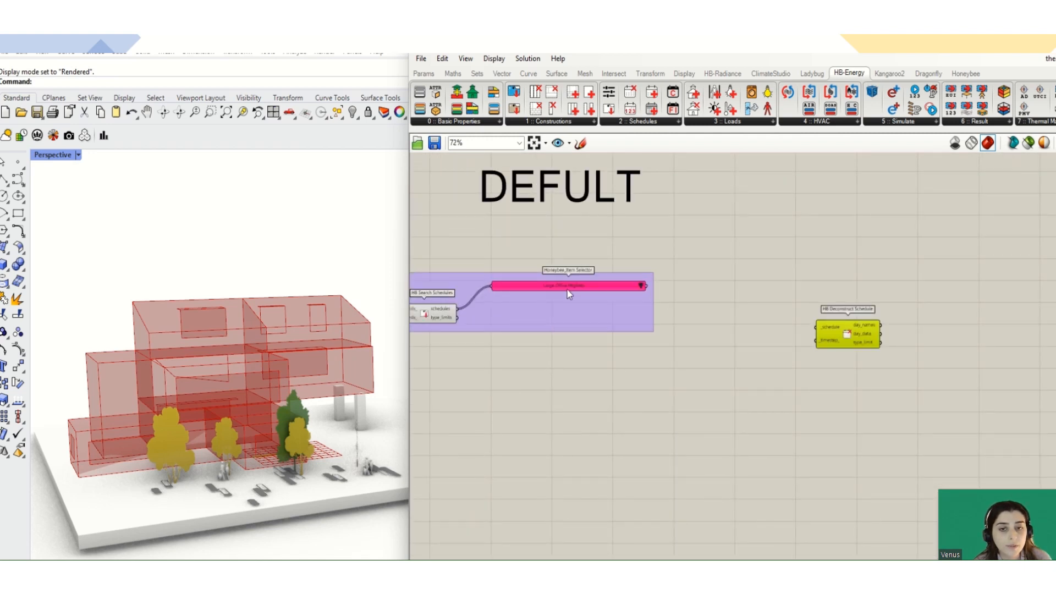
left_click_drag(643, 287, 815, 328)
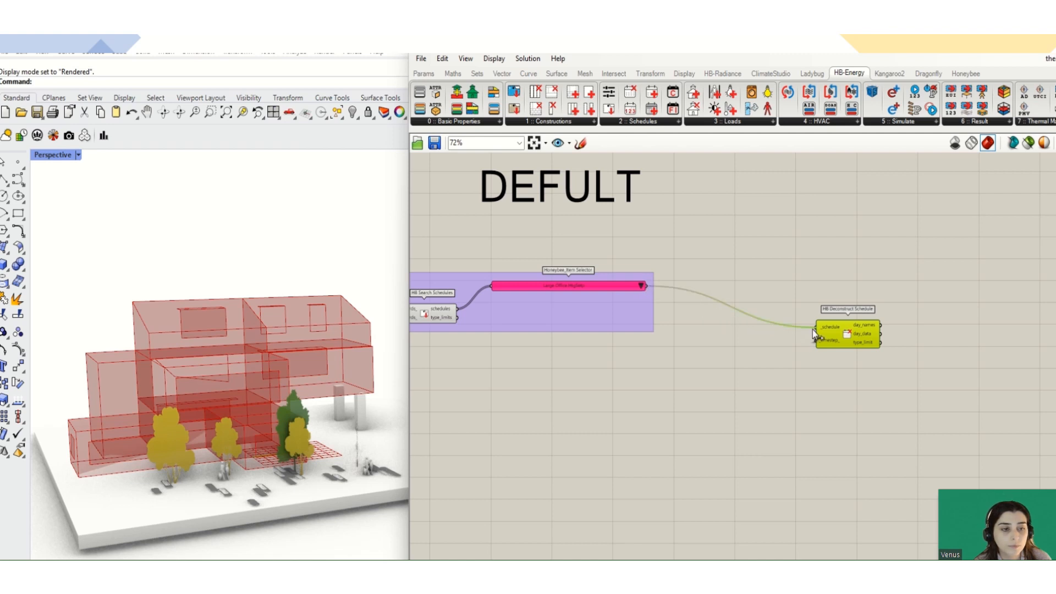
Add a panel beside HB Deconstruct Schedule and connect the day_names output to it.
scroll(917, 341, "up", 3)
double_click(918, 347)
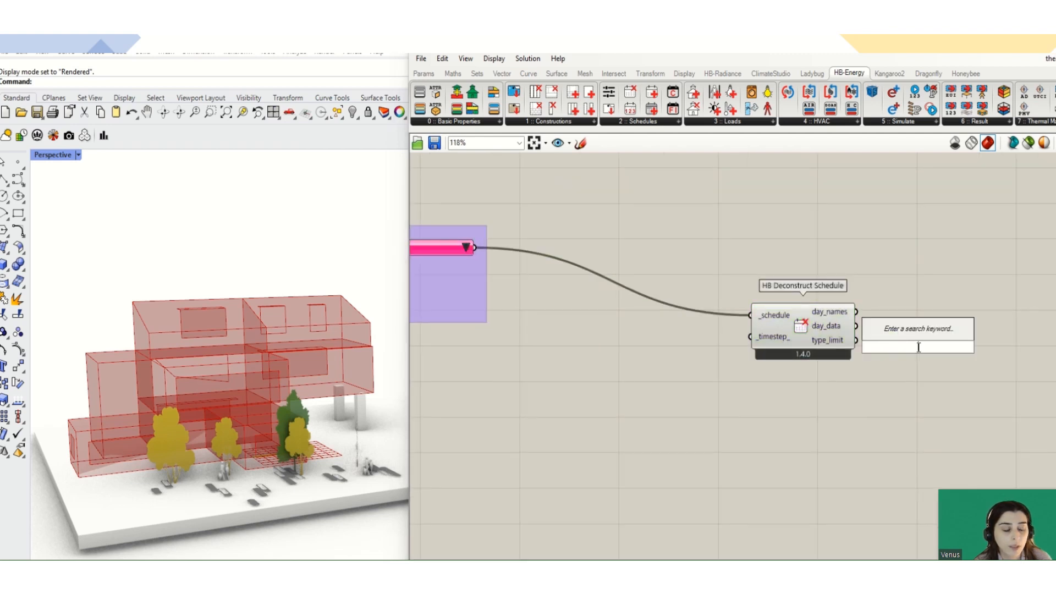
type("Panel")
key("Return")
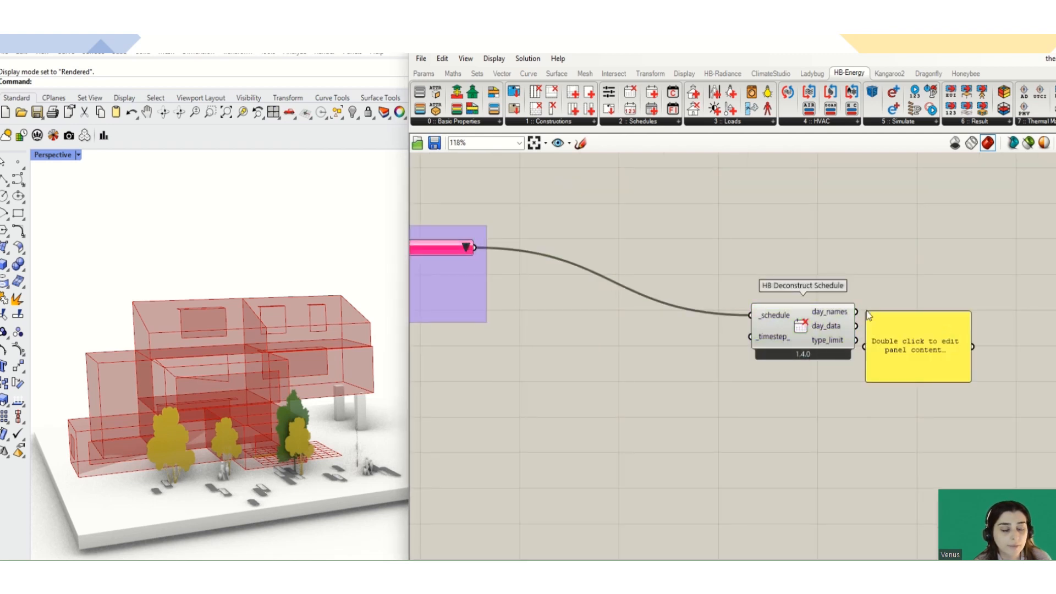
left_click_drag(858, 311, 864, 347)
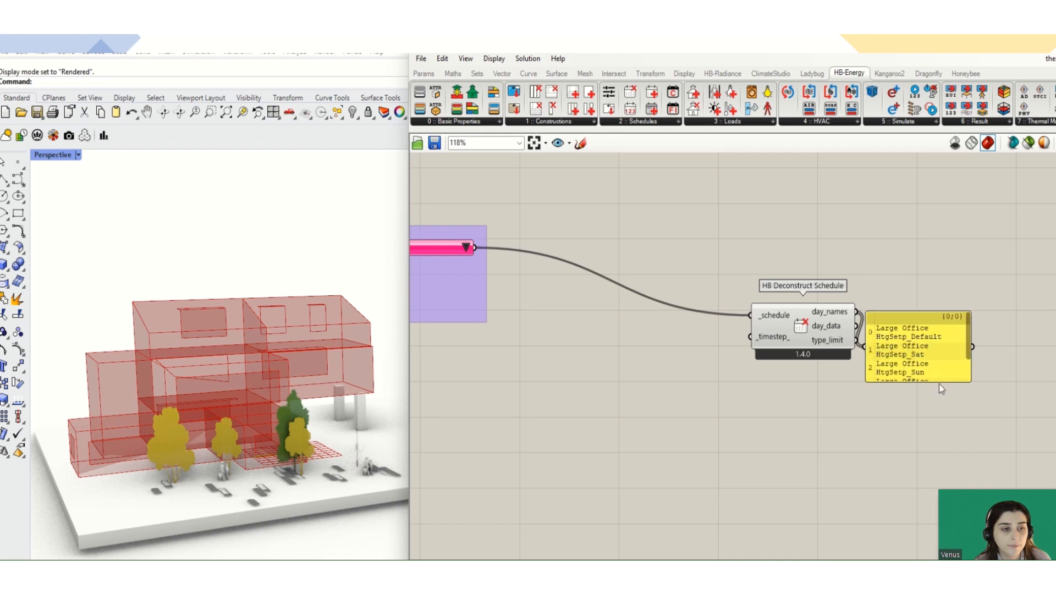
Enlarge the day_names panel, move it farther from HB Deconstruct Schedule and feed it the day_data output instead.
left_click_drag(939, 381, 940, 520)
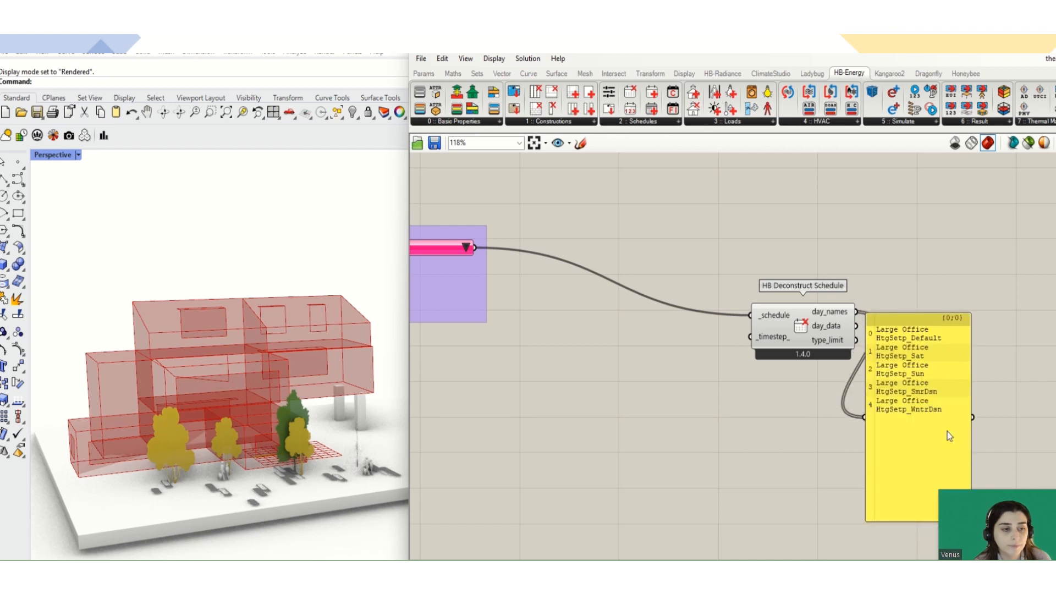
left_click_drag(947, 431, 1052, 410)
left_click_drag(850, 326, 957, 399)
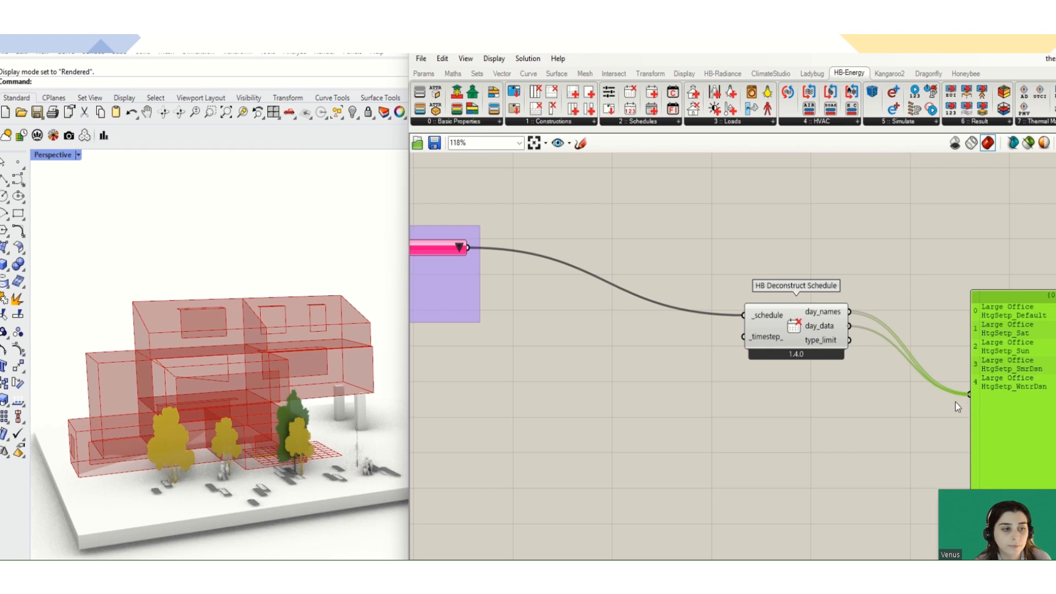
right_click_drag(933, 402, 748, 390)
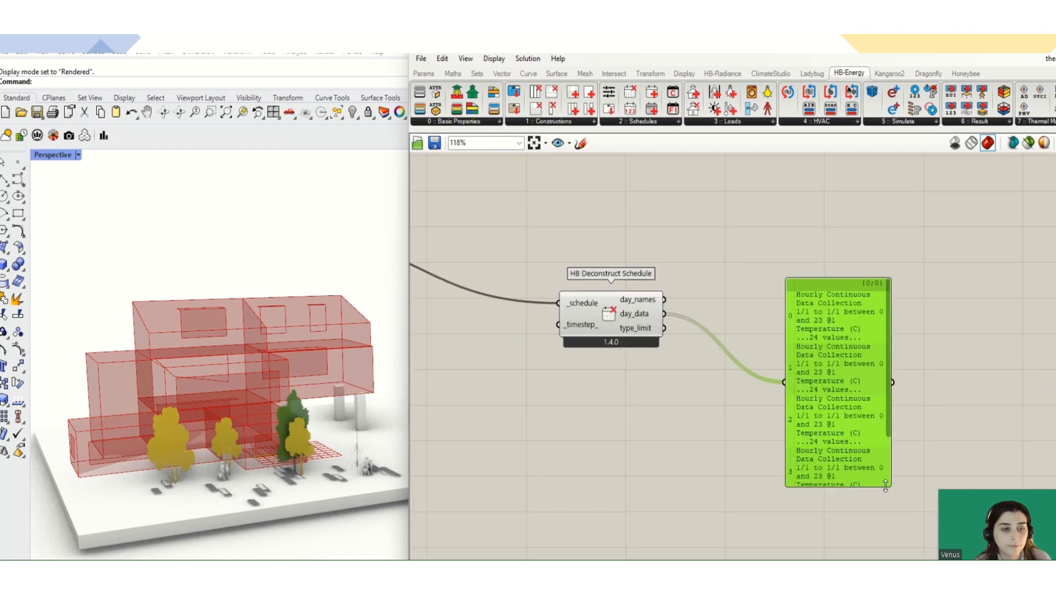
Make the panel taller and wider, and replace its input with the type_limit output.
left_click_drag(885, 486, 885, 558)
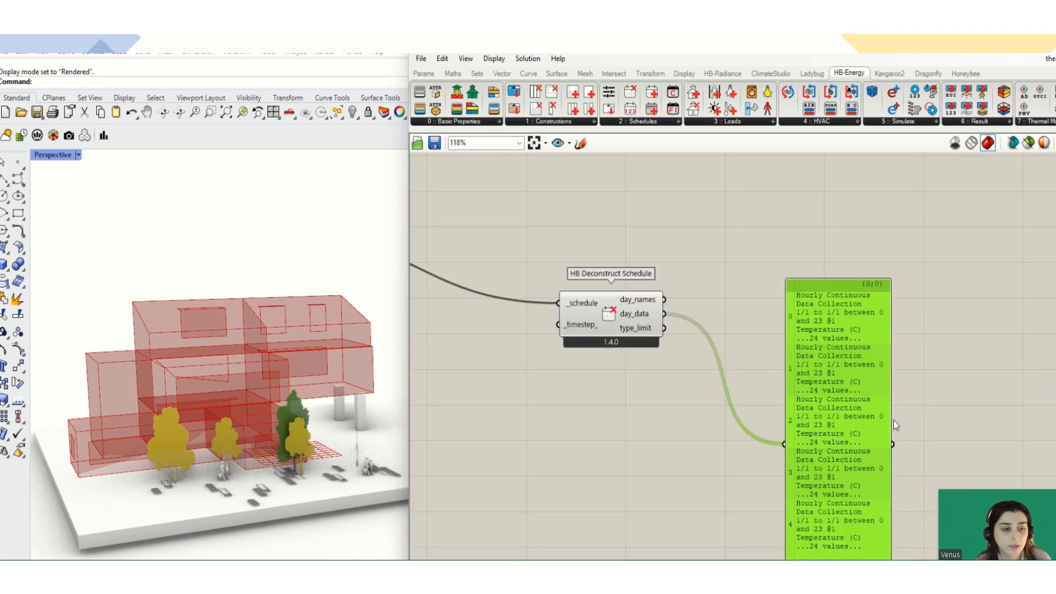
left_click_drag(893, 420, 1038, 415)
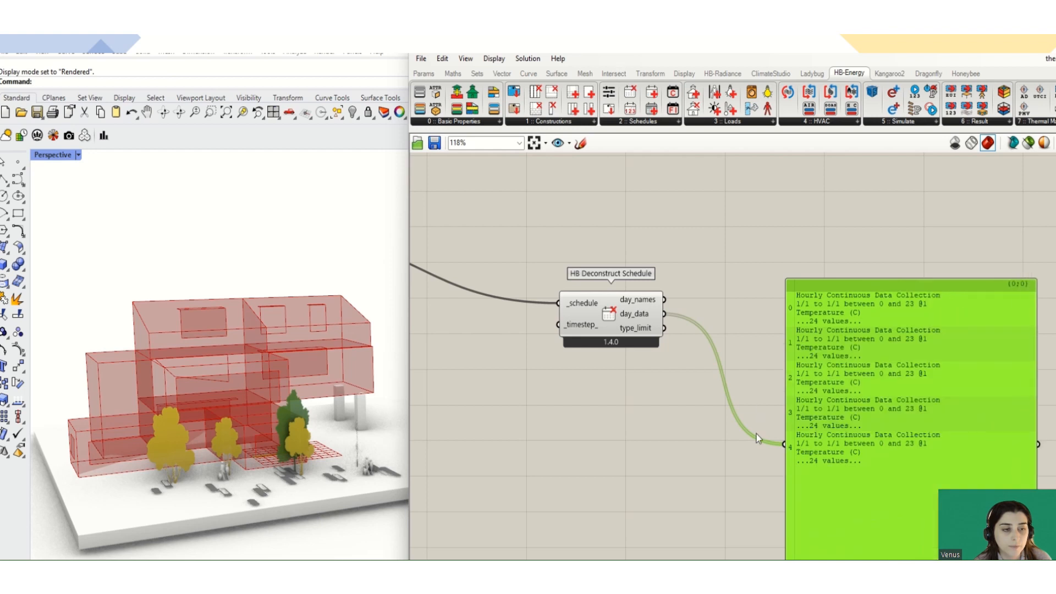
left_click_drag(664, 328, 783, 447, "shift")
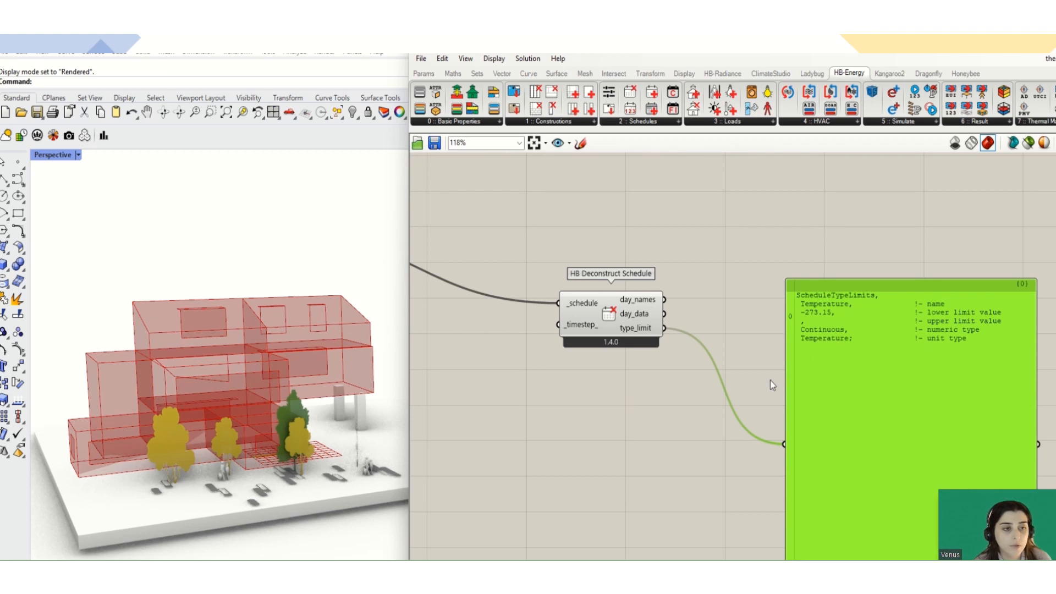
Choose the Medium Office Activity schedule in the item selector feeding HB Deconstruct Schedule.
right_click_drag(604, 373, 916, 397)
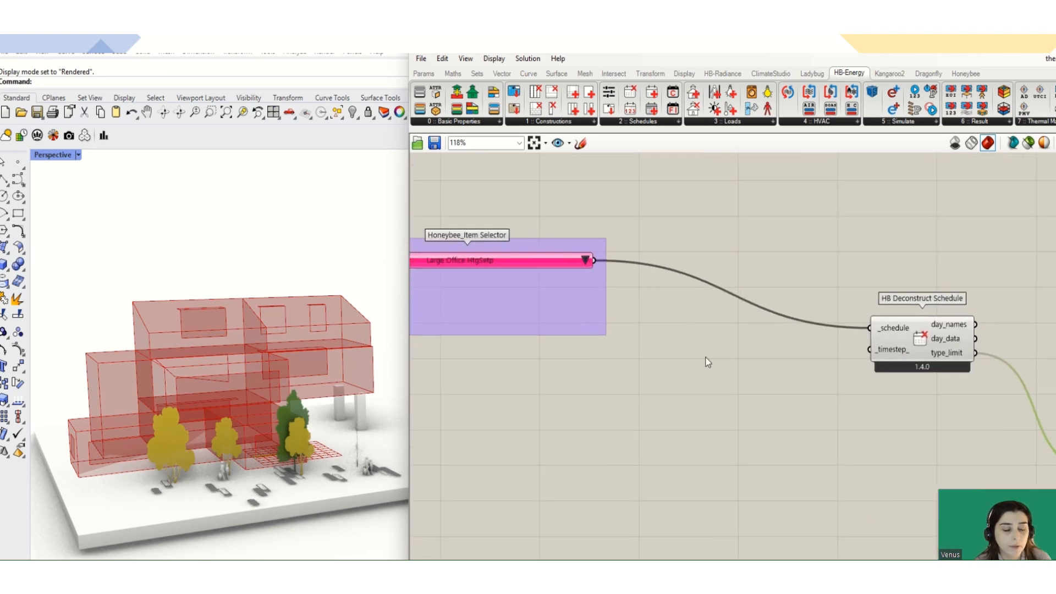
left_click(586, 262)
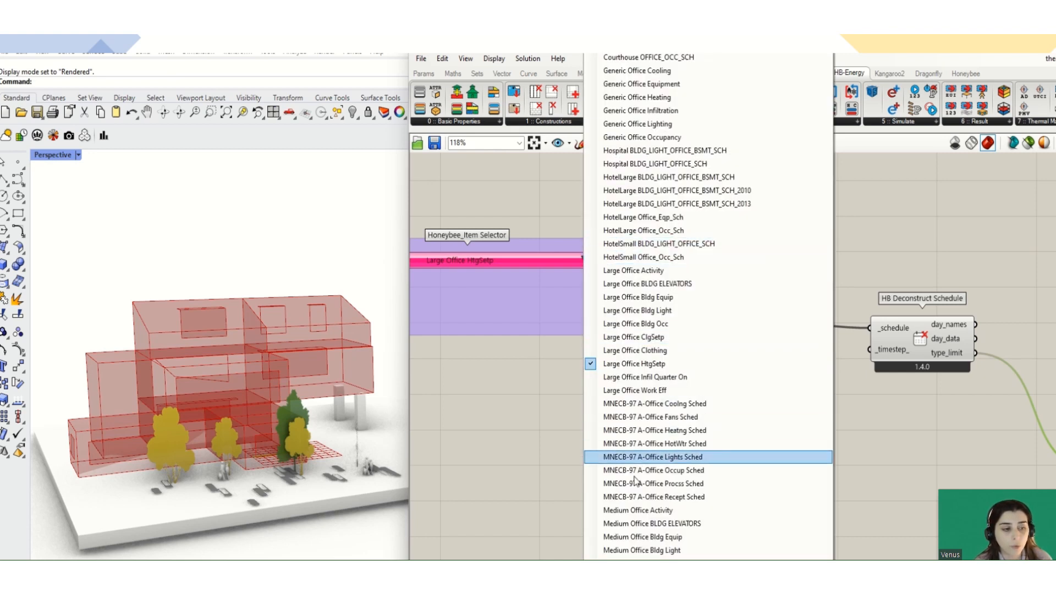
left_click(636, 510)
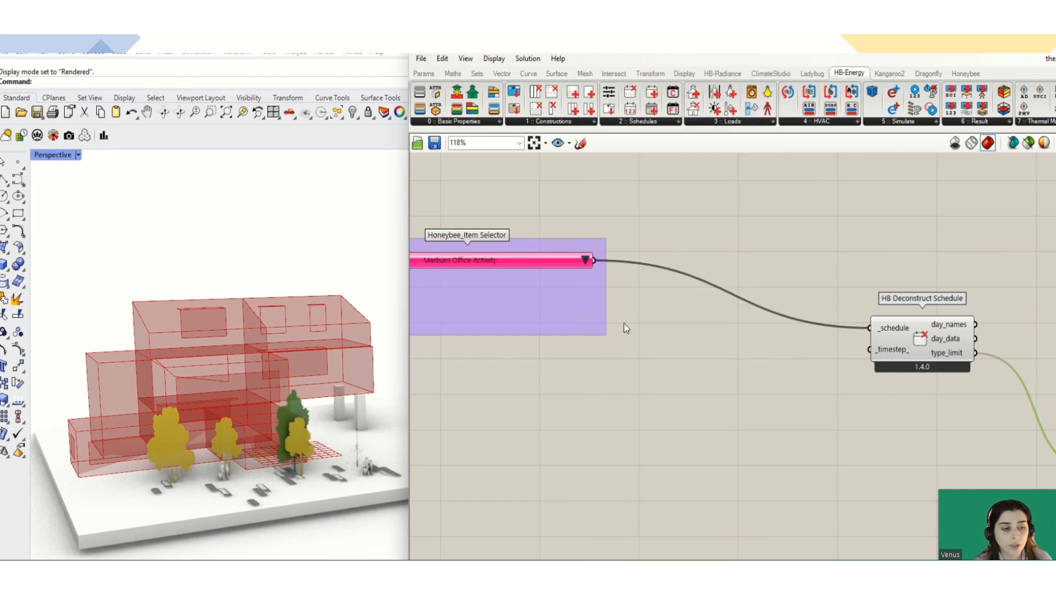
Inspect the chosen schedule by wiring day_data into the panel first and replacing it with day_names.
scroll(624, 323, "down", 3)
scroll(743, 298, "up", 3)
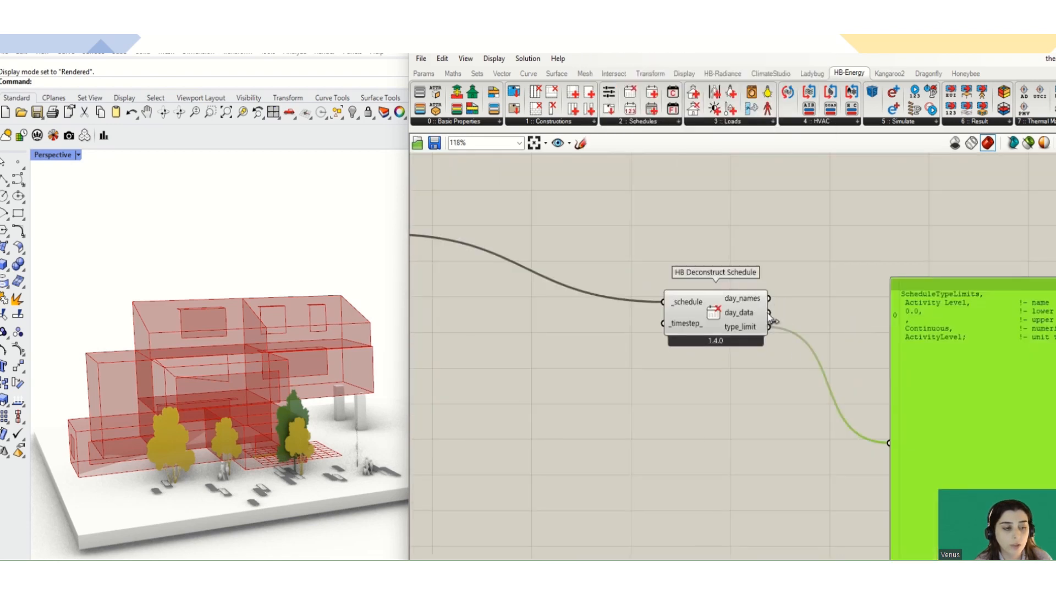
left_click_drag(769, 312, 883, 446)
scroll(1027, 343, "up", 4)
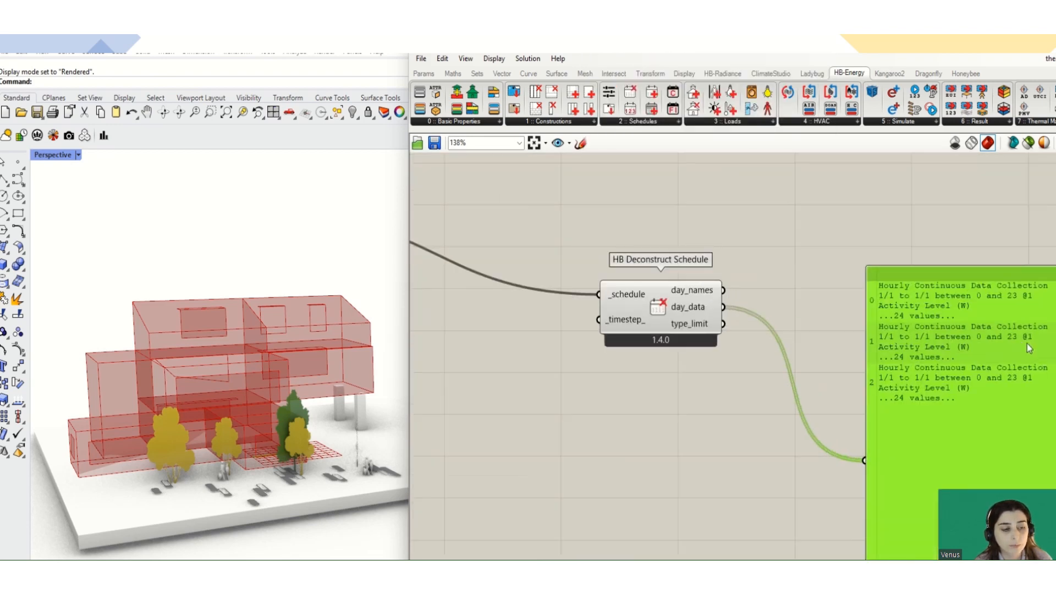
right_click_drag(1018, 251, 955, 266)
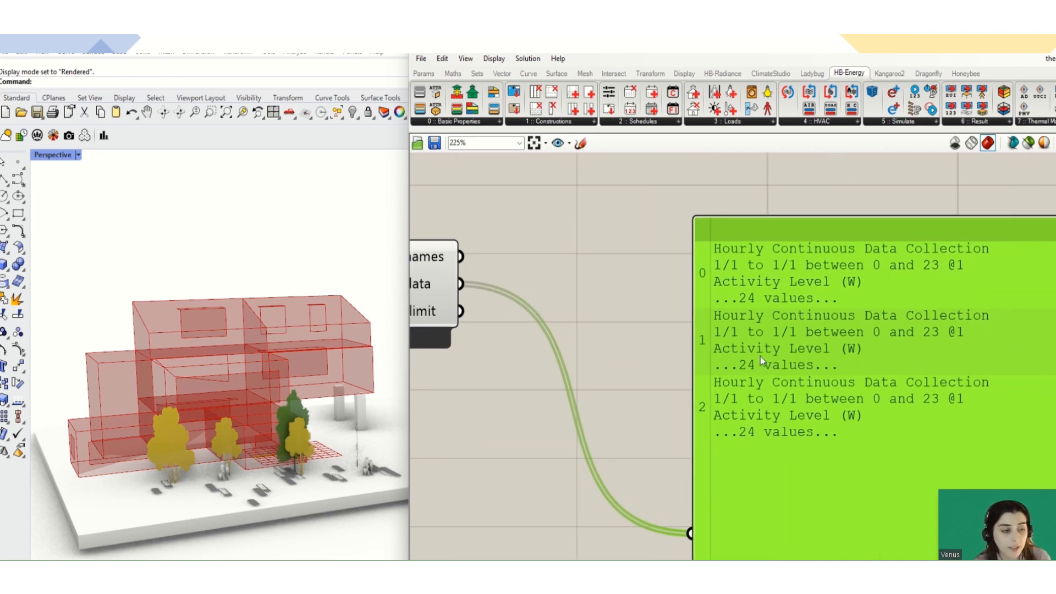
right_click_drag(766, 305, 807, 289)
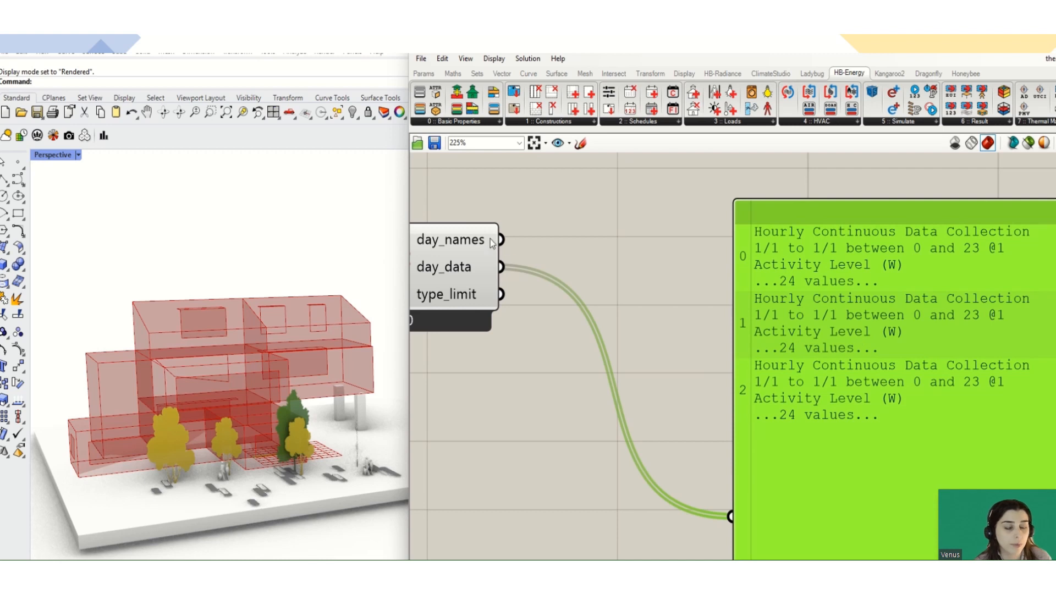
left_click_drag(500, 239, 740, 511, "shift")
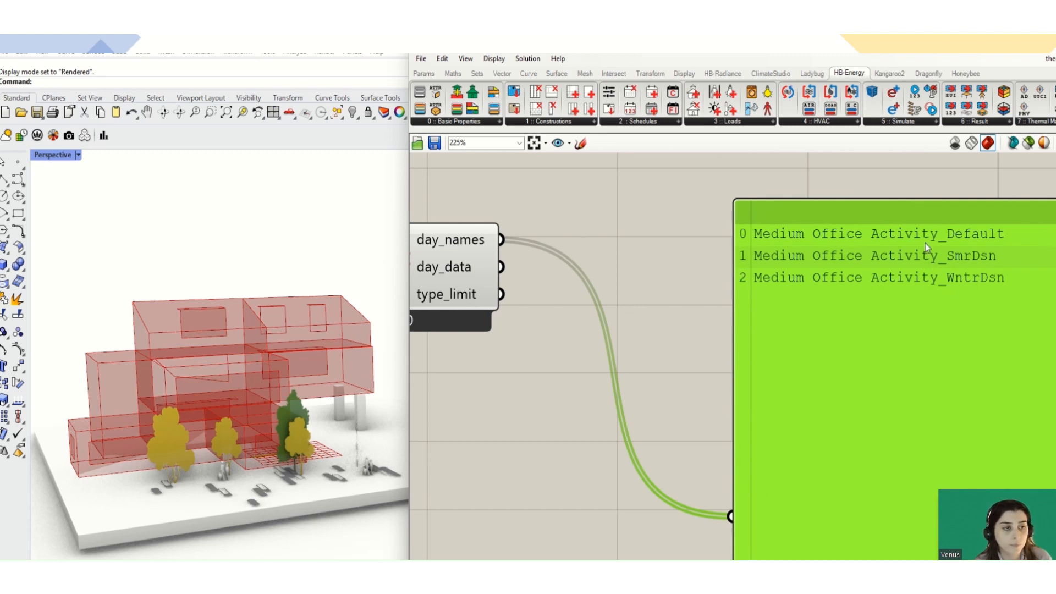
Place a Honeybee Item Selector beside HB Deconstruct Schedule and connect the day_names output to it.
scroll(526, 266, "down", 5)
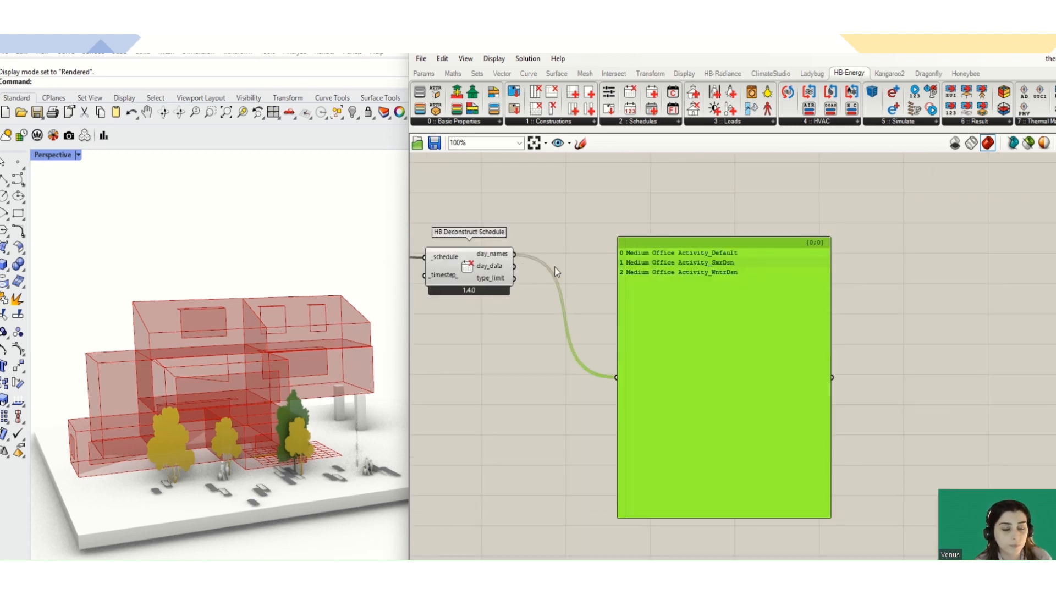
right_click_drag(663, 278, 747, 305)
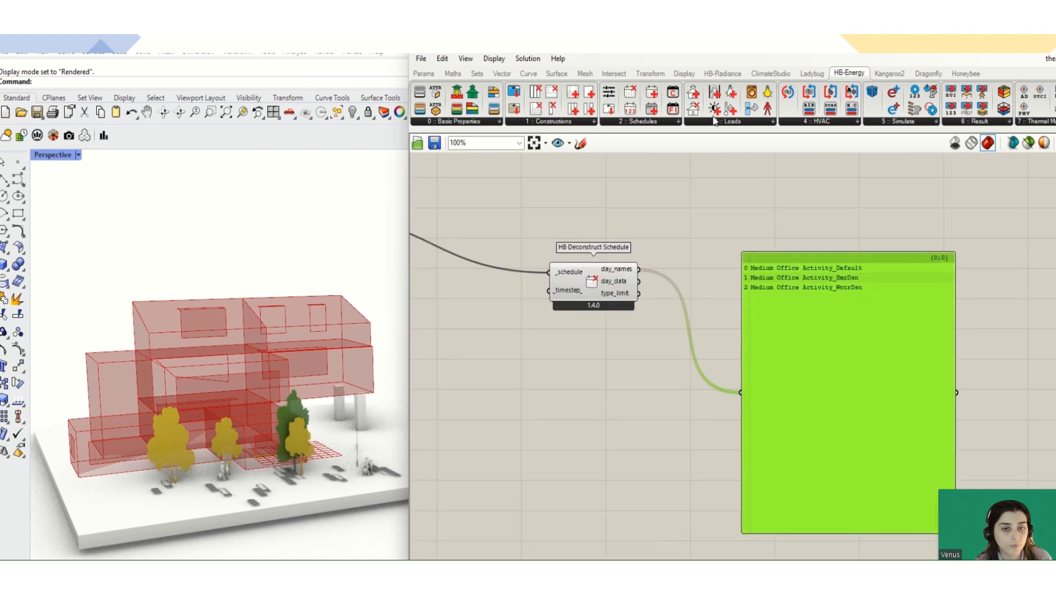
left_click(966, 73)
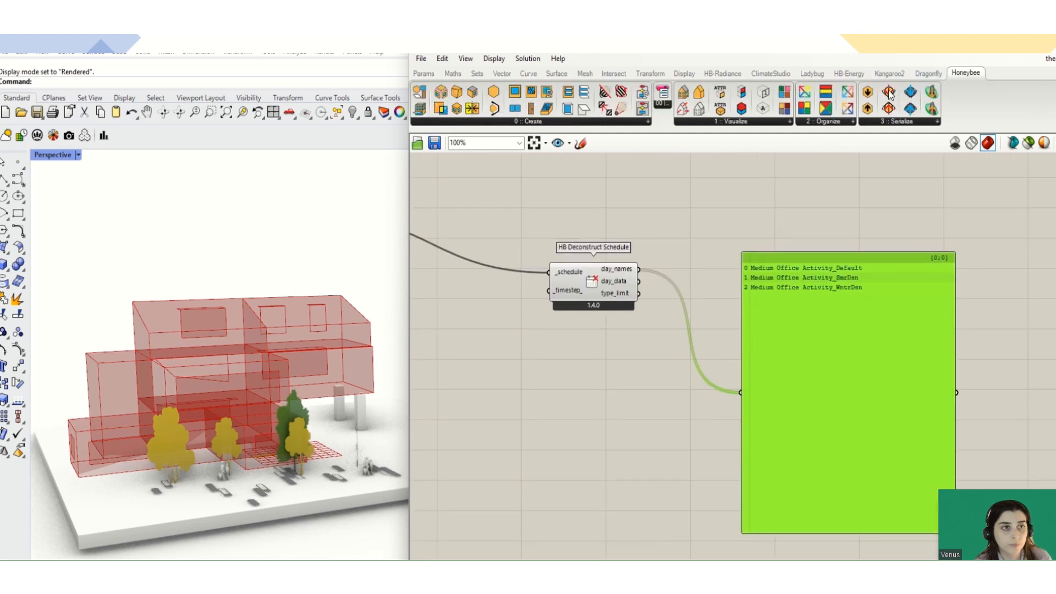
left_click_drag(678, 202, 701, 250)
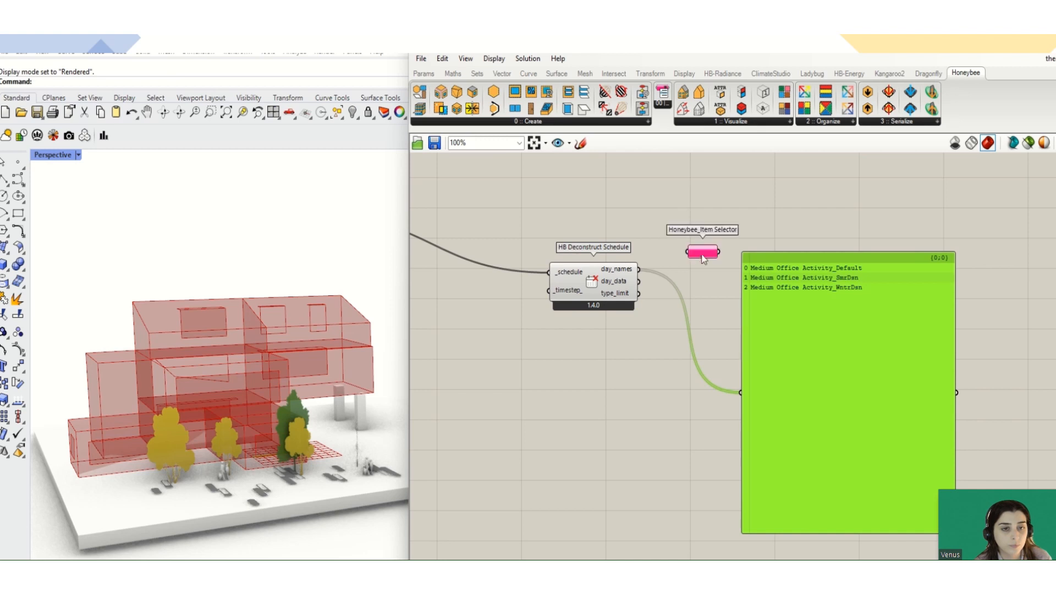
left_click_drag(639, 269, 688, 251)
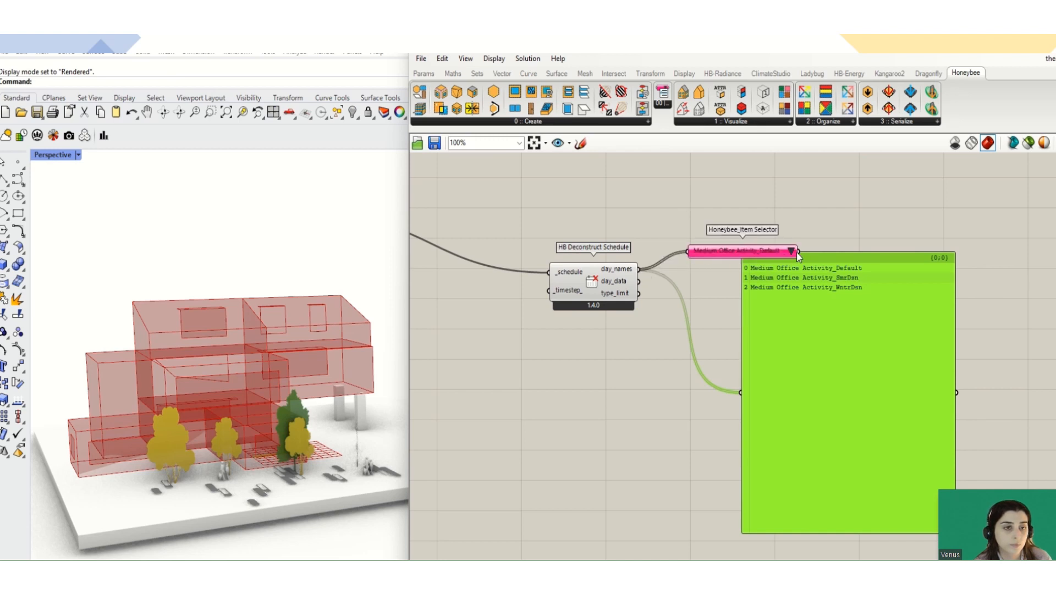
Move the panel clear of the new item selector and connect the selector's output to it.
left_click_drag(896, 259, 1004, 259)
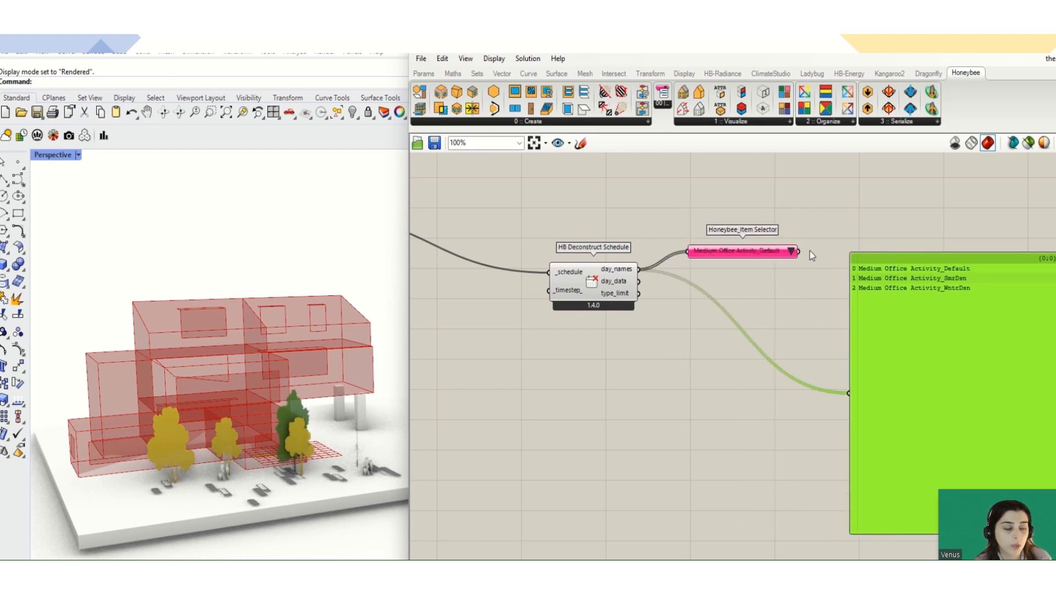
left_click_drag(800, 251, 849, 393, "shift")
left_click_drag(863, 353, 864, 352)
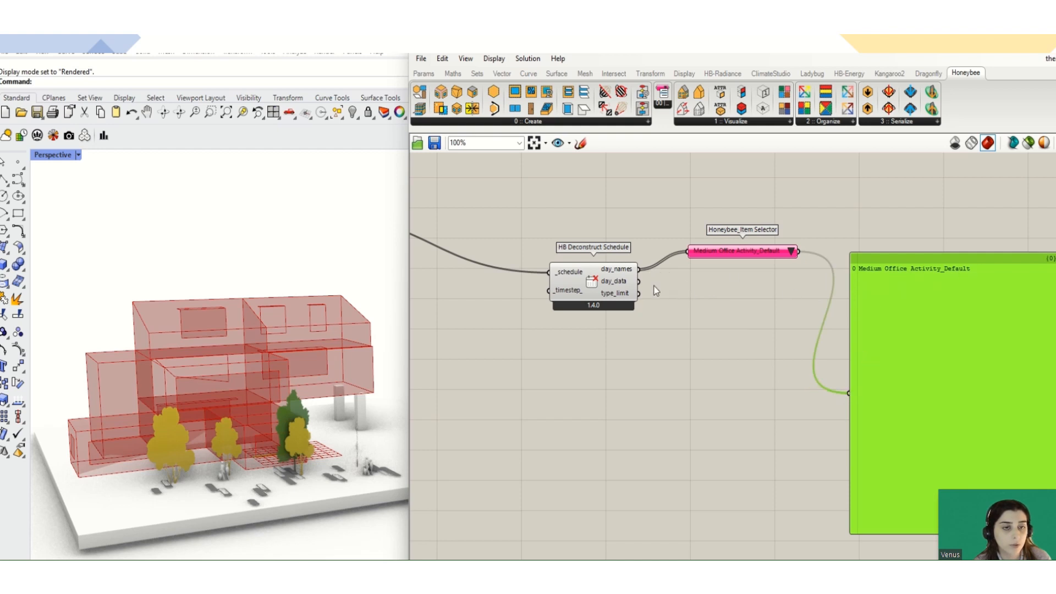
Feed the new item selector the day_data output and replace that with the type_limit output.
left_click_drag(638, 281, 688, 253)
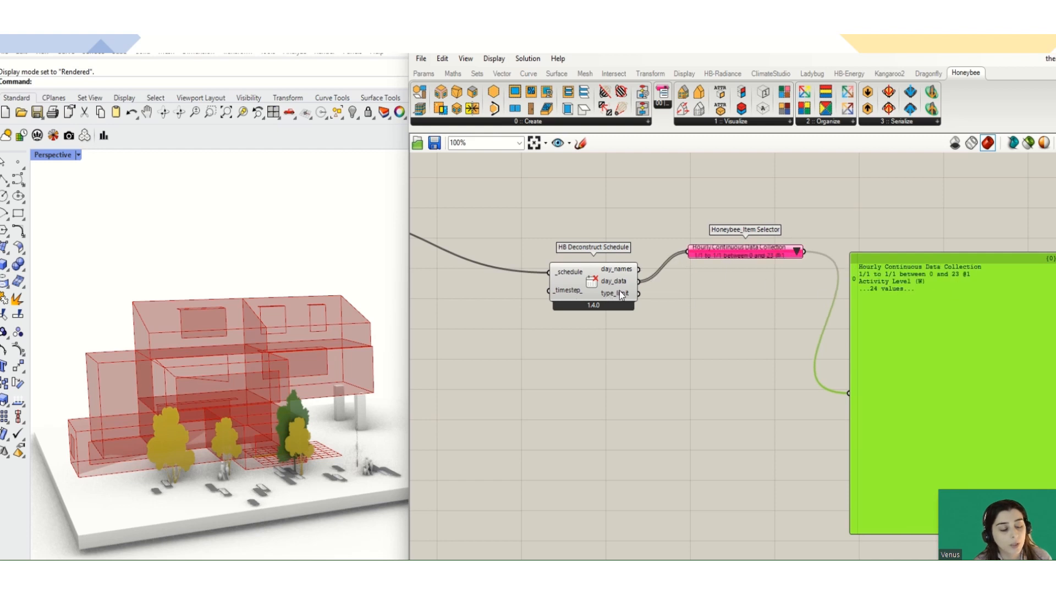
left_click_drag(638, 293, 689, 253, "shift")
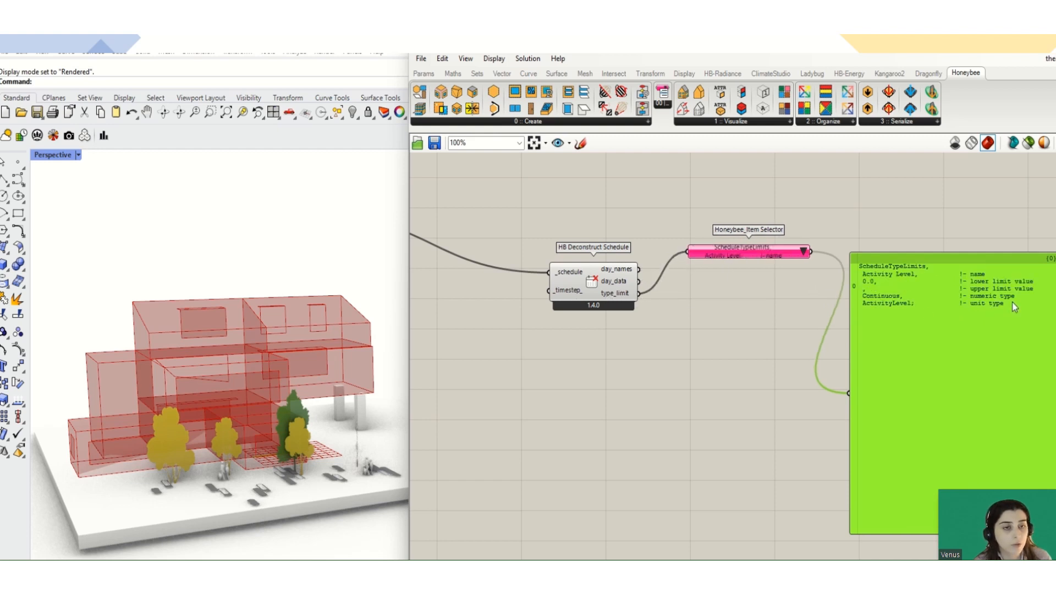
Place an HB Seasonal Schedule component and move it into the empty area beyond the OPTION 1 definition.
scroll(750, 287, "down", 4)
scroll(759, 264, "down", 2)
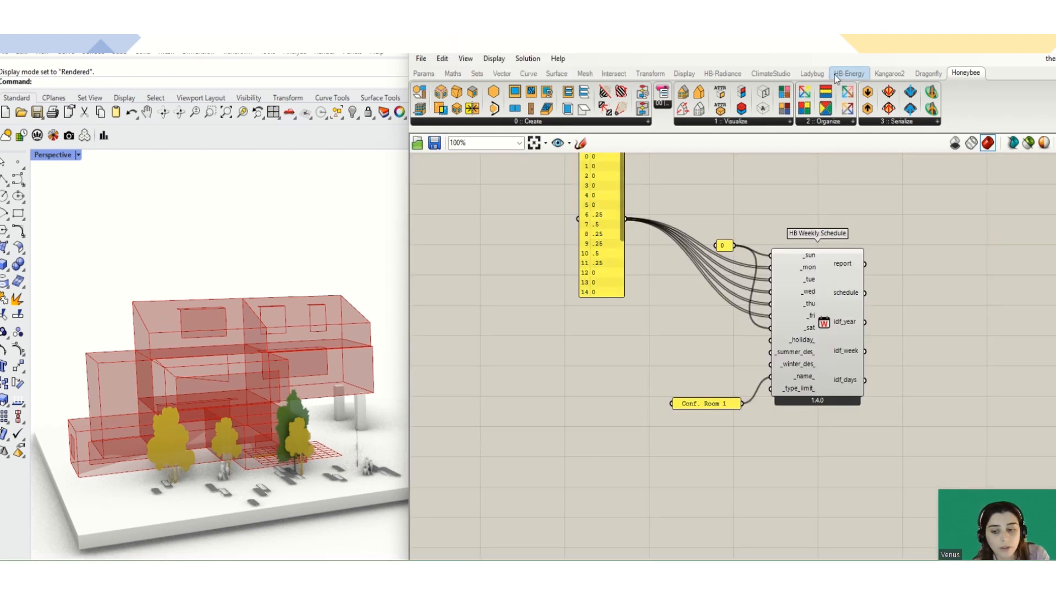
left_click(836, 75)
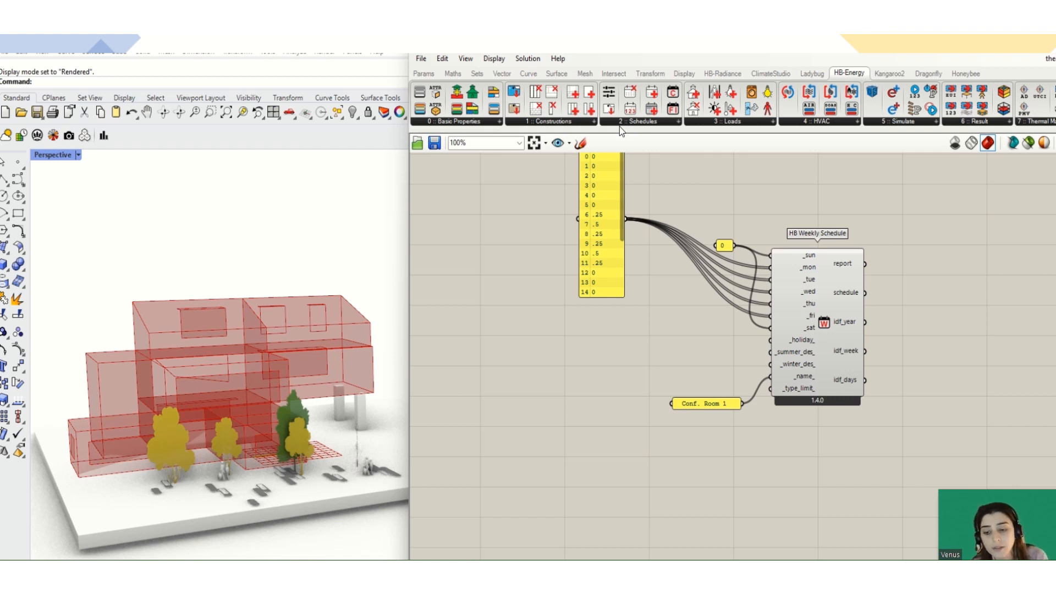
left_click(619, 125)
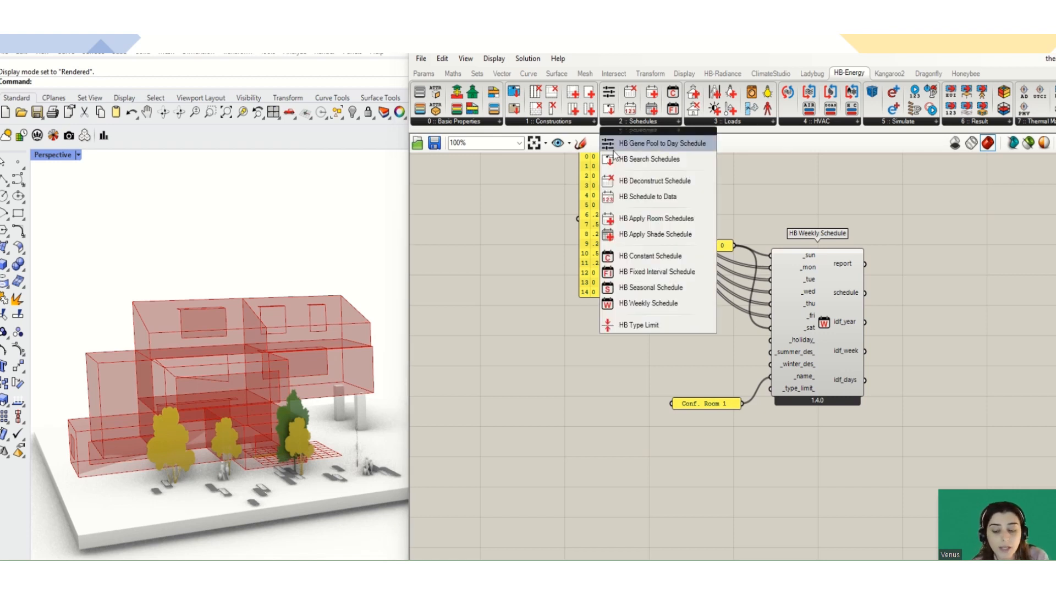
left_click(625, 288)
left_click(649, 332)
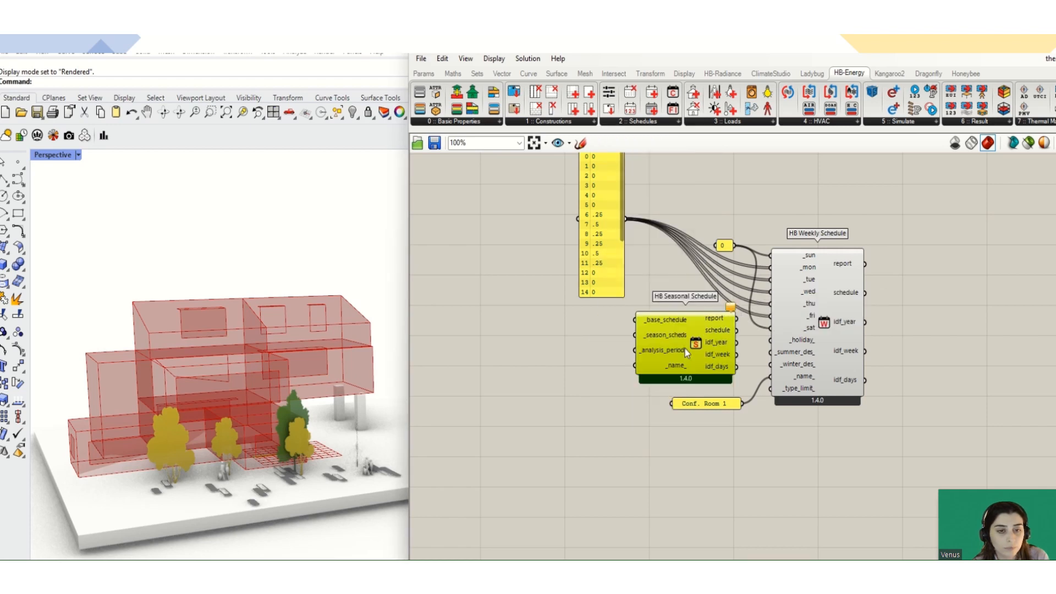
scroll(685, 348, "down", 6)
left_click_drag(665, 358, 708, 335)
scroll(853, 345, "up", 5)
scroll(631, 333, "down", 3)
scroll(794, 338, "down", 1)
scroll(883, 338, "down", 2)
scroll(910, 338, "up", 1)
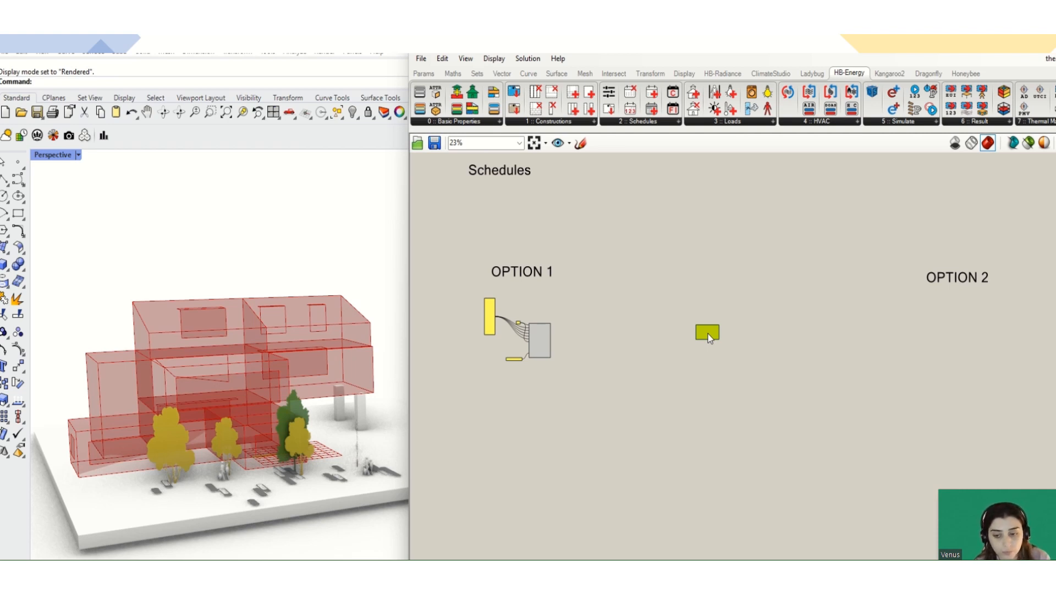
Adjust the HB Seasonal Schedule component's position and move the OPTION 2 label directly above it.
left_click_drag(708, 334, 718, 342)
left_click_drag(1038, 259, 891, 303)
left_click_drag(947, 274, 806, 287)
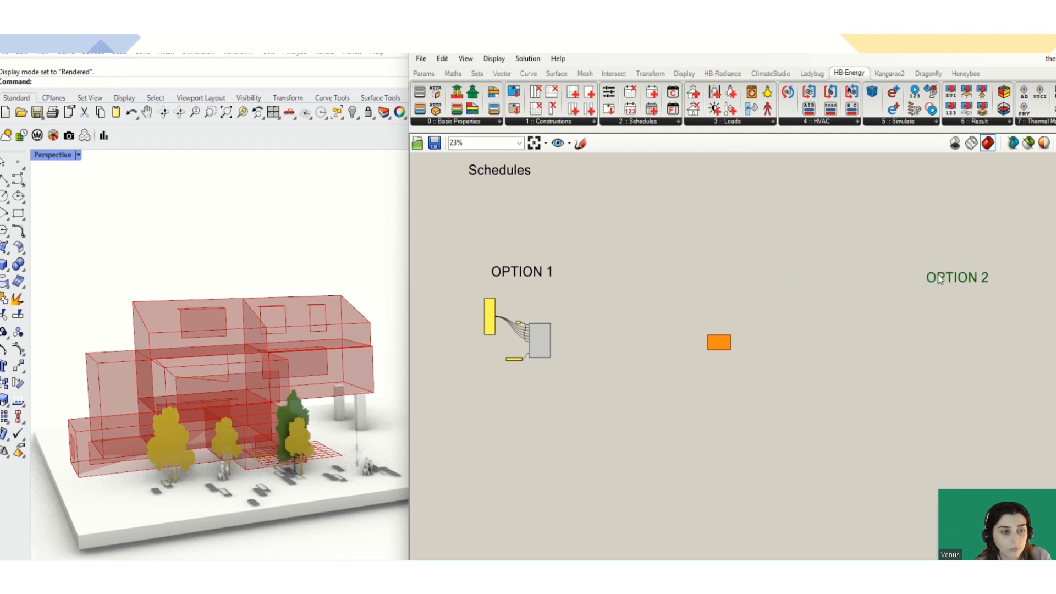
left_click_drag(940, 281, 694, 295)
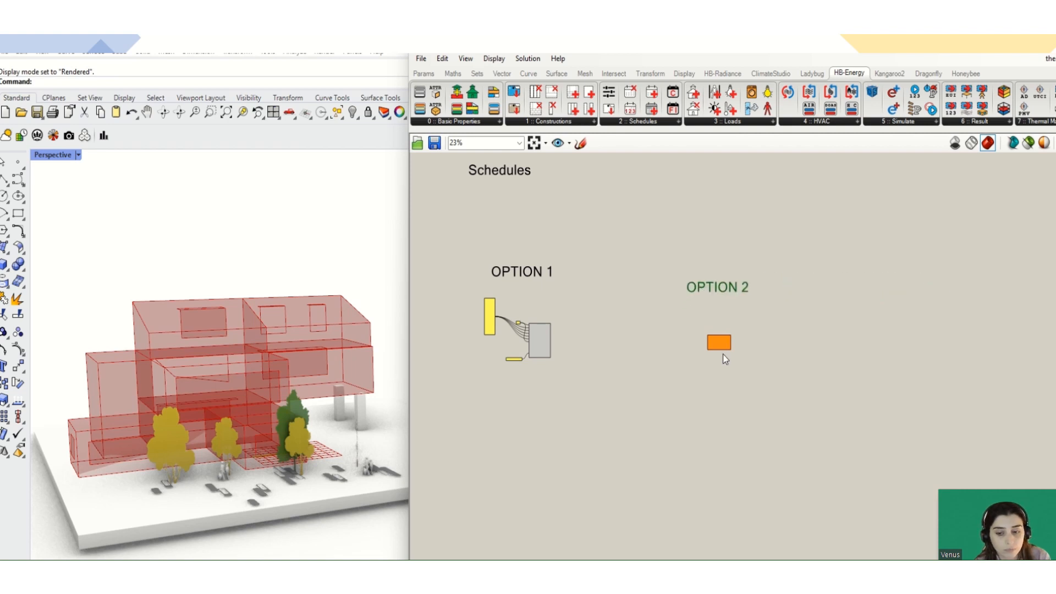
scroll(722, 352, "up", 5)
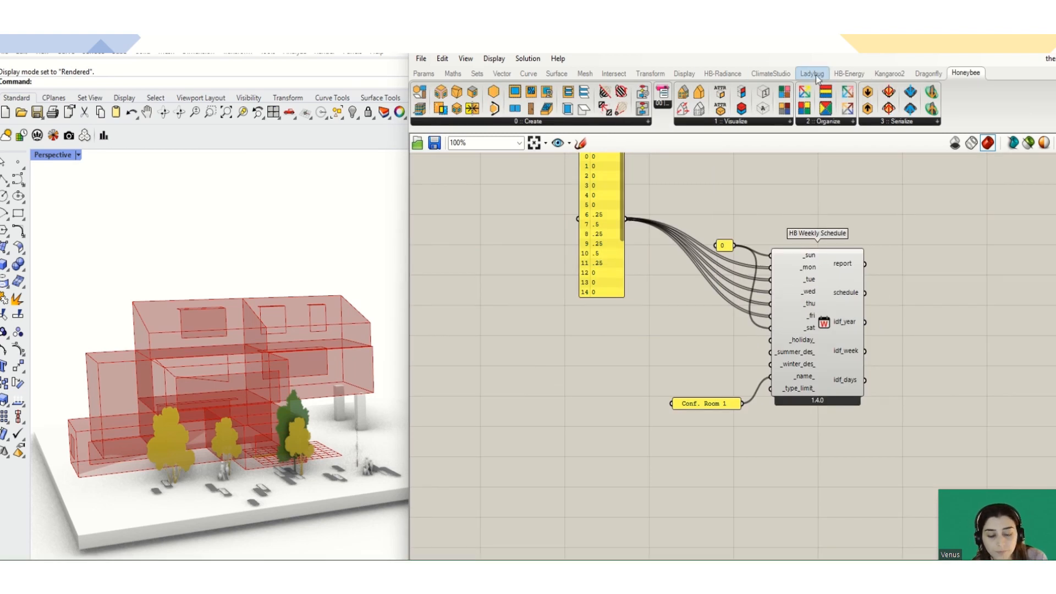
Add an HB Seasonal Schedule component and position it in the empty space between the OPTION 1 definition and the OPTION 2 label.
left_click(849, 73)
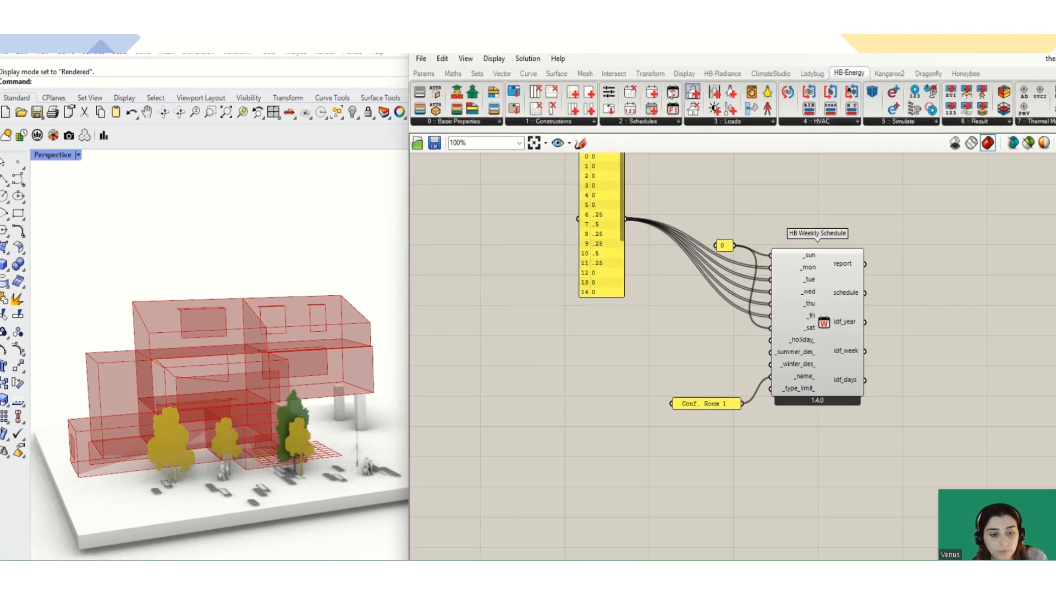
left_click(620, 127)
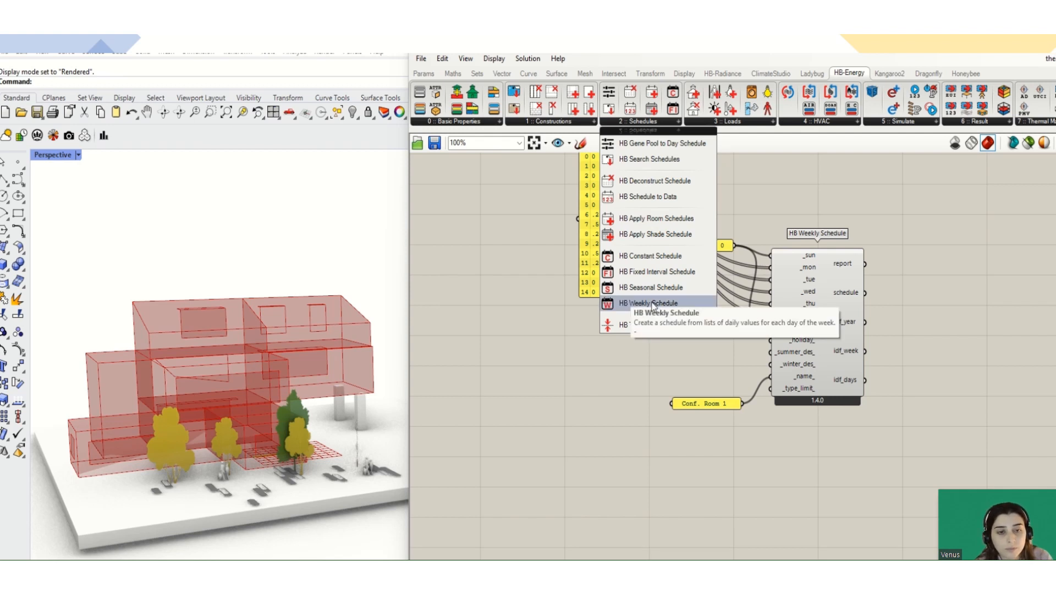
left_click(626, 288)
left_click(648, 350)
scroll(668, 358, "down", 5)
scroll(669, 357, "down", 3)
left_click_drag(669, 357, 632, 332)
scroll(853, 343, "up", 6)
scroll(633, 335, "down", 3)
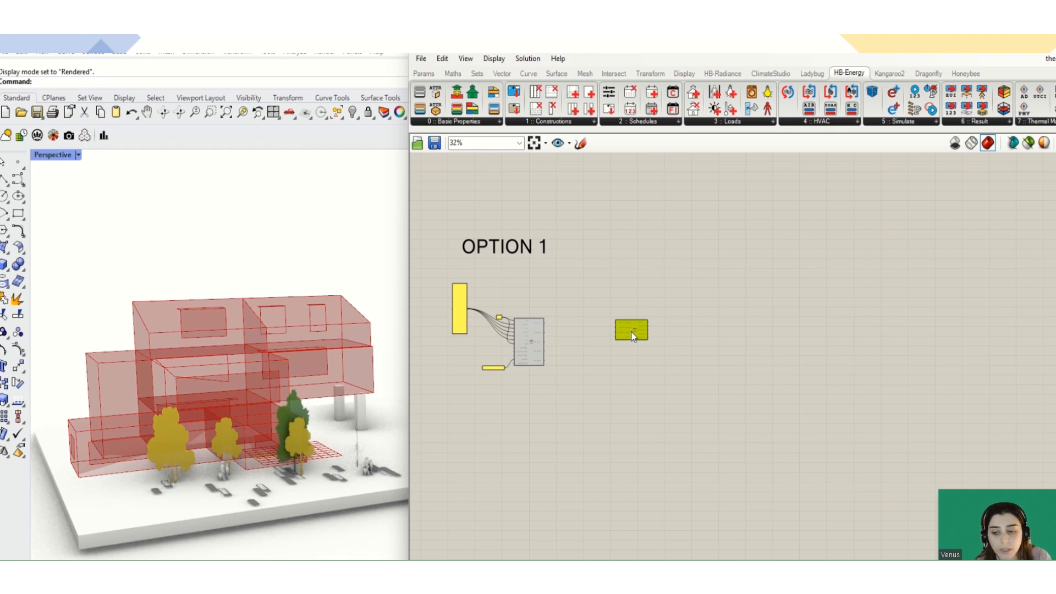
scroll(632, 332, "down", 1)
mouse_move(631, 332)
left_mouse_down()
mouse_move(903, 339)
mouse_move(709, 335)
mouse_move(719, 342)
left_mouse_up()
Move the OPTION 2 label closer to OPTION 1, just above the HB Seasonal Schedule component, and slightly shift that component.
scroll(811, 338, "down", 3)
scroll(913, 338, "up", 2)
mouse_move(1044, 258)
left_mouse_down()
mouse_move(916, 302)
mouse_move(805, 287)
left_mouse_up()
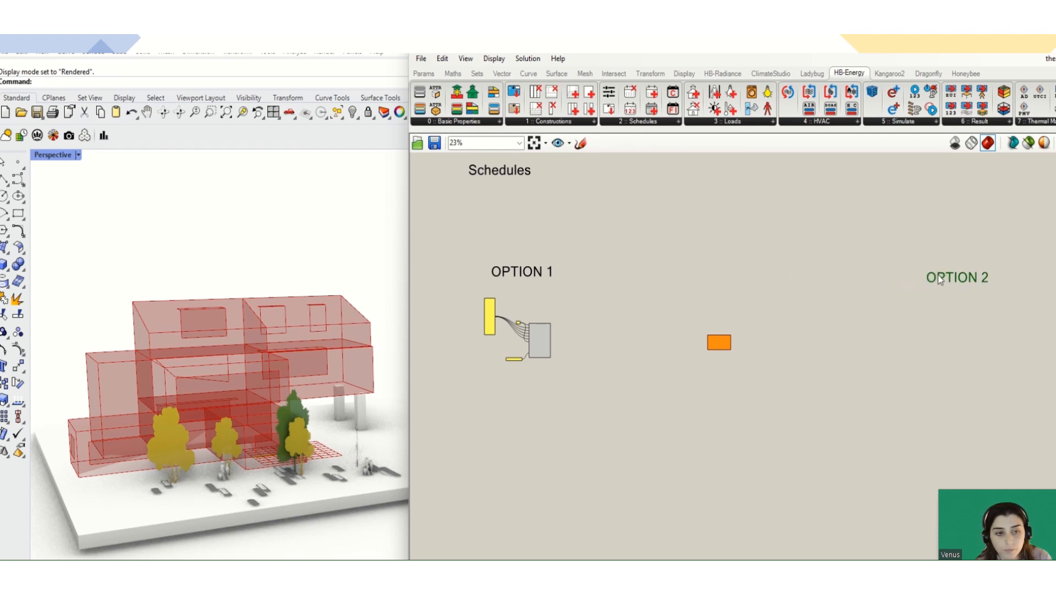
mouse_move(935, 279)
left_mouse_down()
mouse_move(836, 299)
mouse_move(682, 294)
left_mouse_up()
scroll(721, 347, "up", 6)
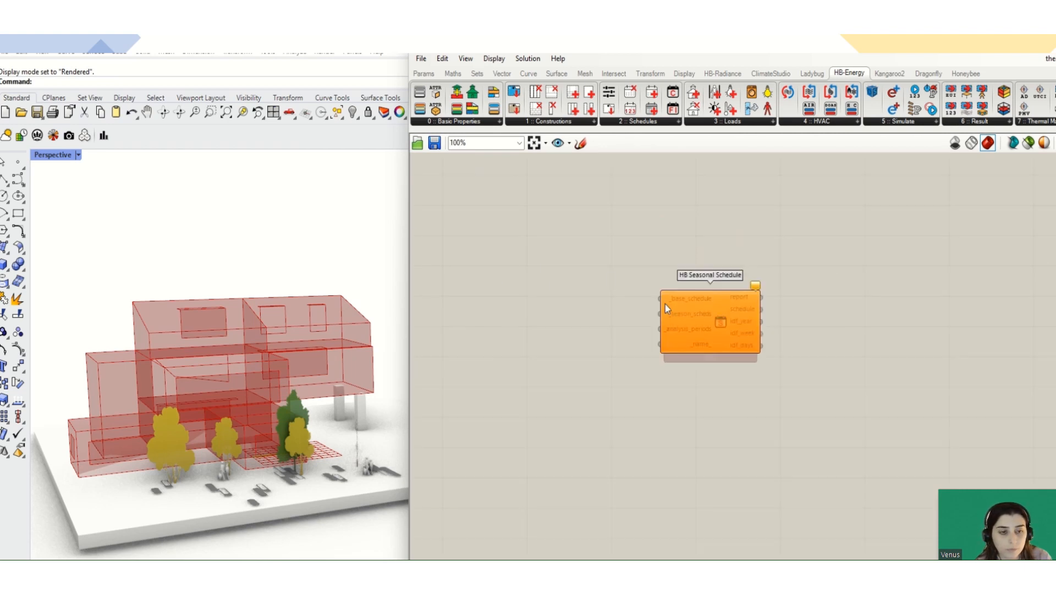
left_click(686, 321)
scroll(686, 322, "up", 3)
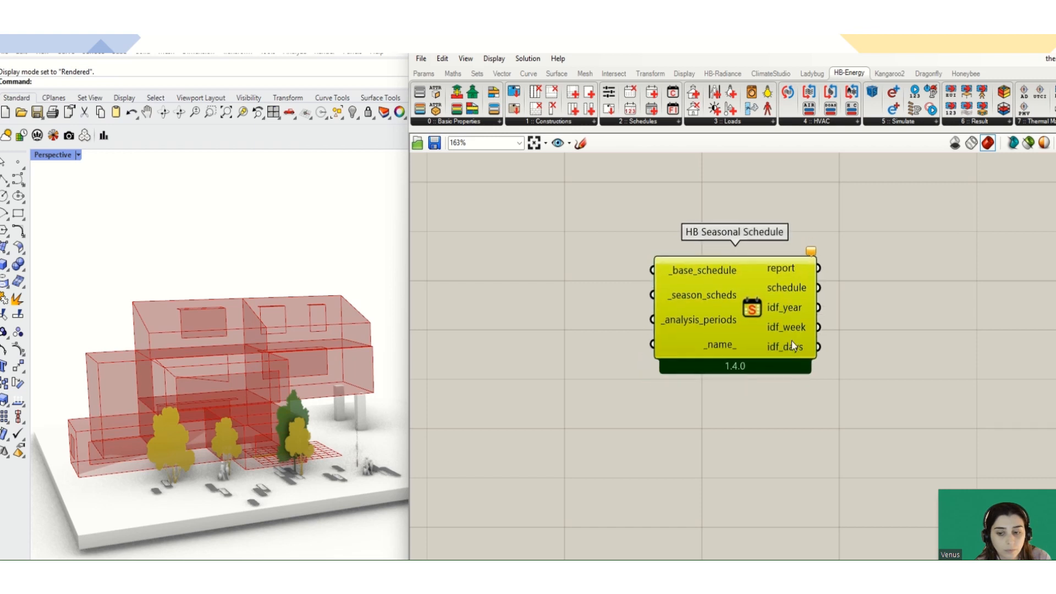
left_click_drag(784, 354, 783, 352)
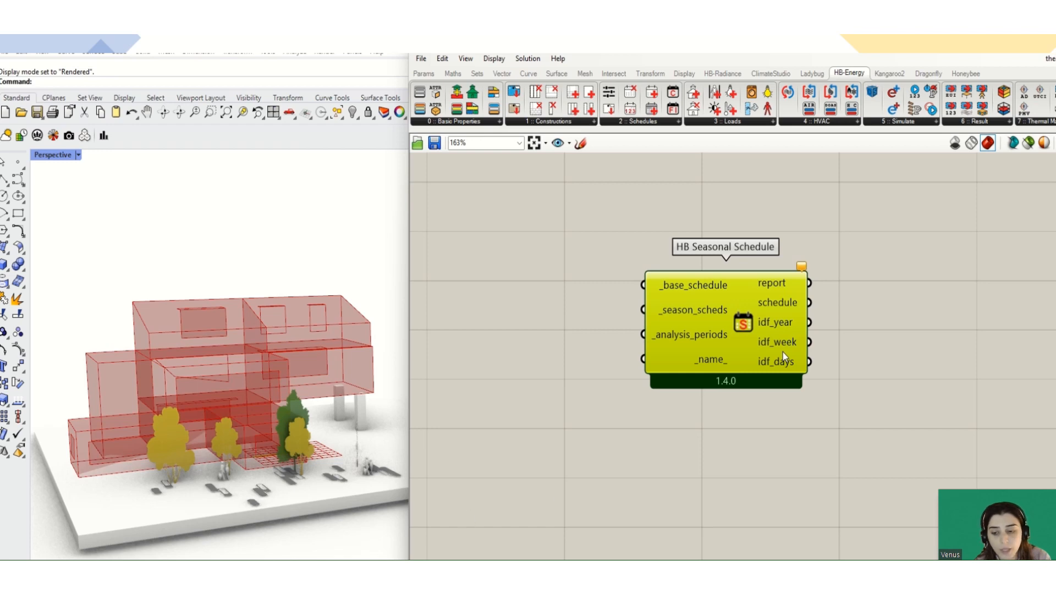
Connect the HB Weekly Schedule's schedule output to the _base_schedule input of HB Seasonal Schedule.
scroll(830, 354, "down", 5)
scroll(548, 332, "up", 4)
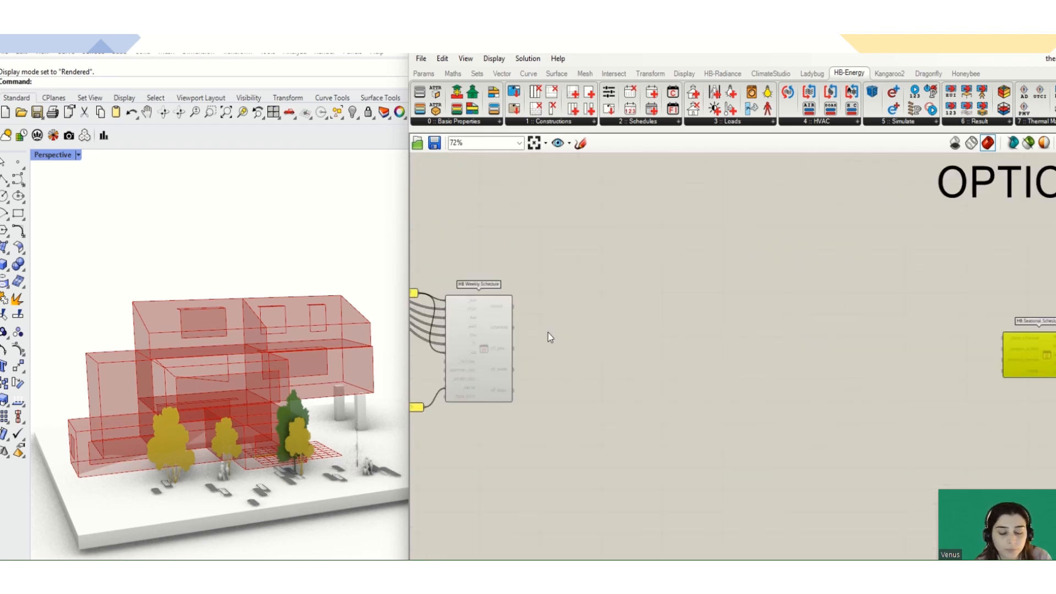
scroll(490, 370, "down", 3)
left_click_drag(491, 369, 784, 342)
scroll(935, 368, "up", 3)
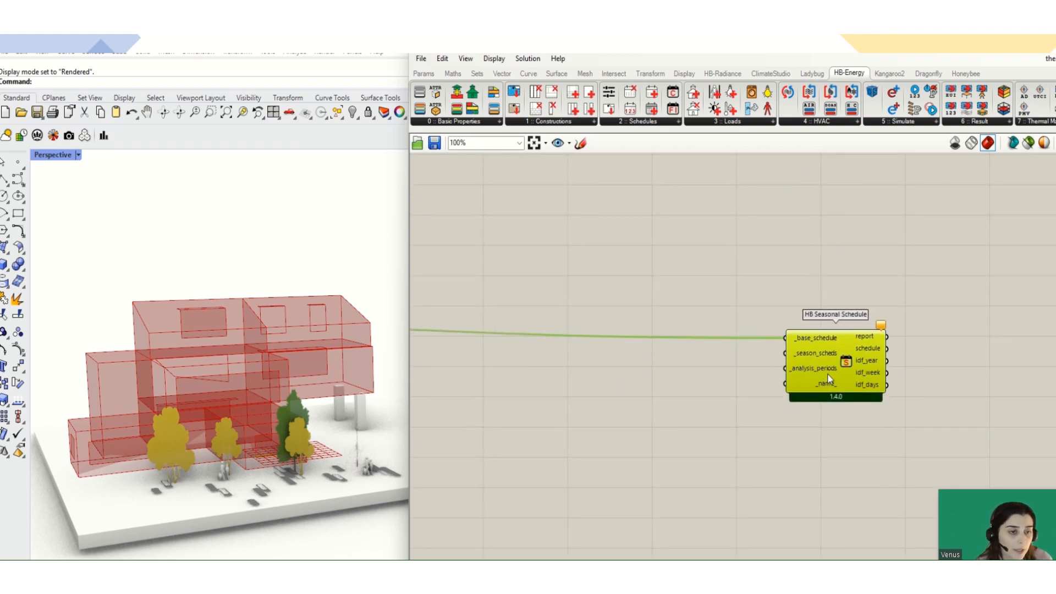
Add an LB Analysis Period component and connect its period output to the _analysis_periods input of HB Seasonal Schedule.
left_click(812, 73)
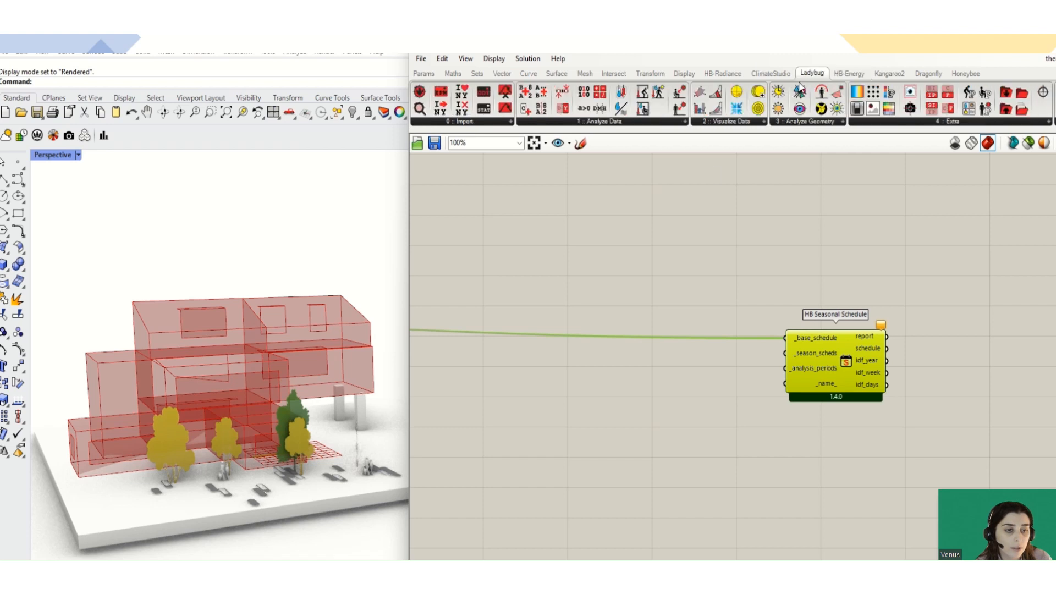
left_click(592, 122)
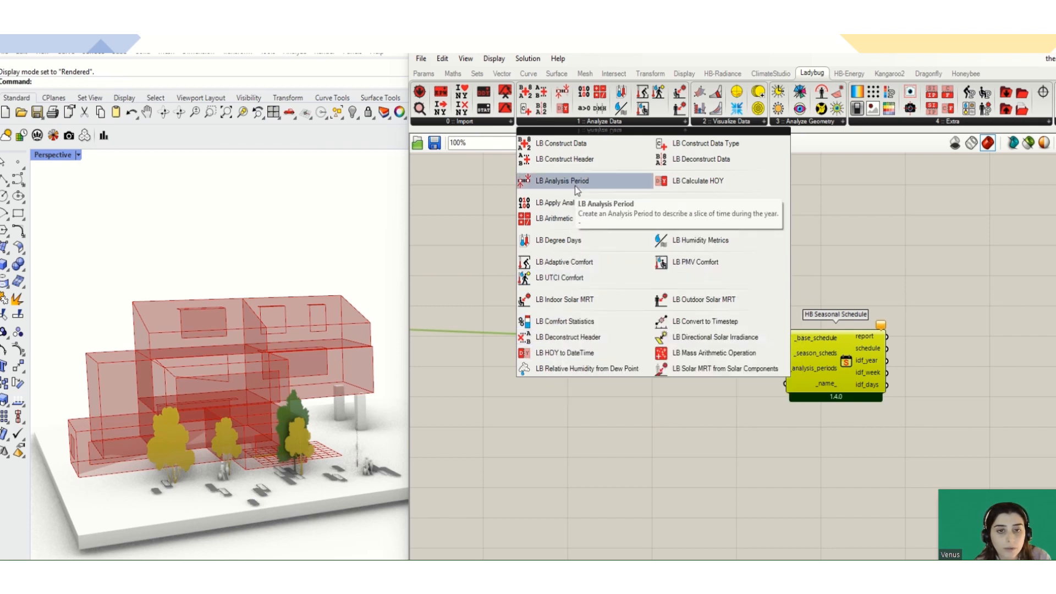
left_click_drag(553, 180, 652, 453)
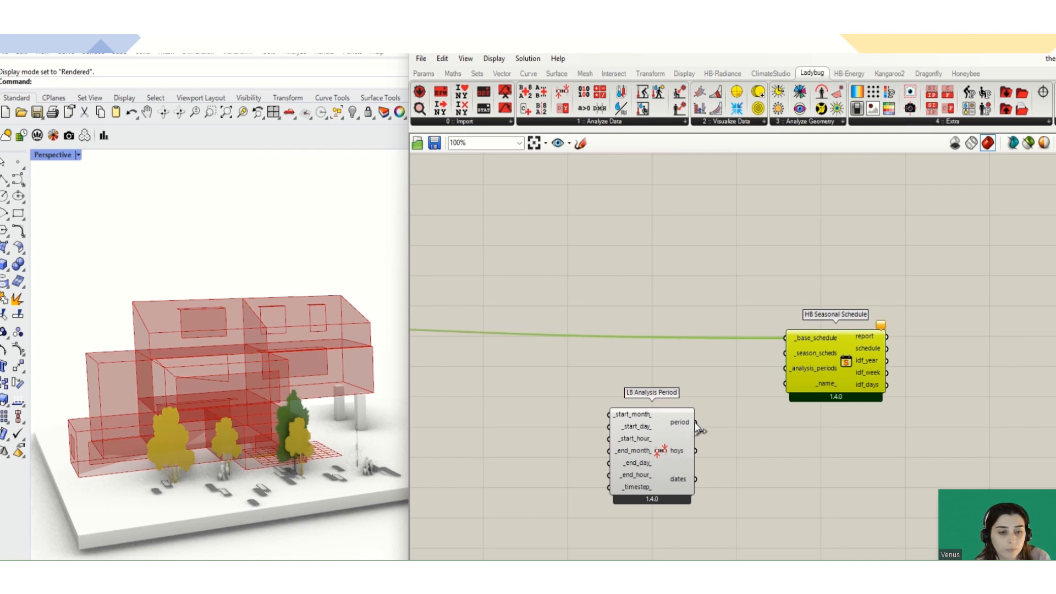
left_click_drag(694, 422, 784, 368)
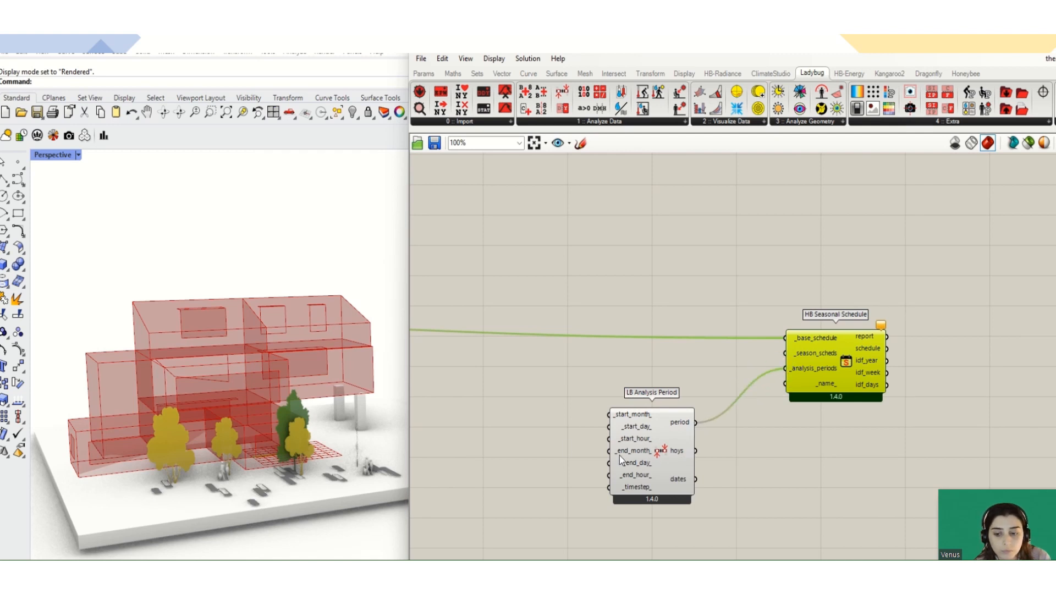
Add a panel containing 5 and feed it into the _start_month_ and _end_month_ inputs of LB Analysis Period.
double_click(558, 415)
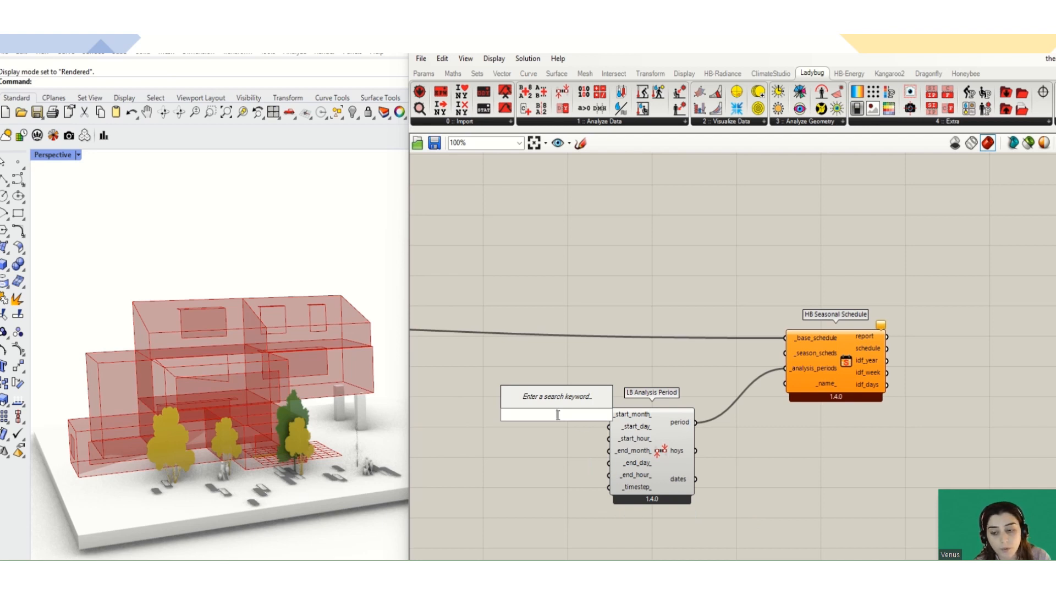
type("\"")
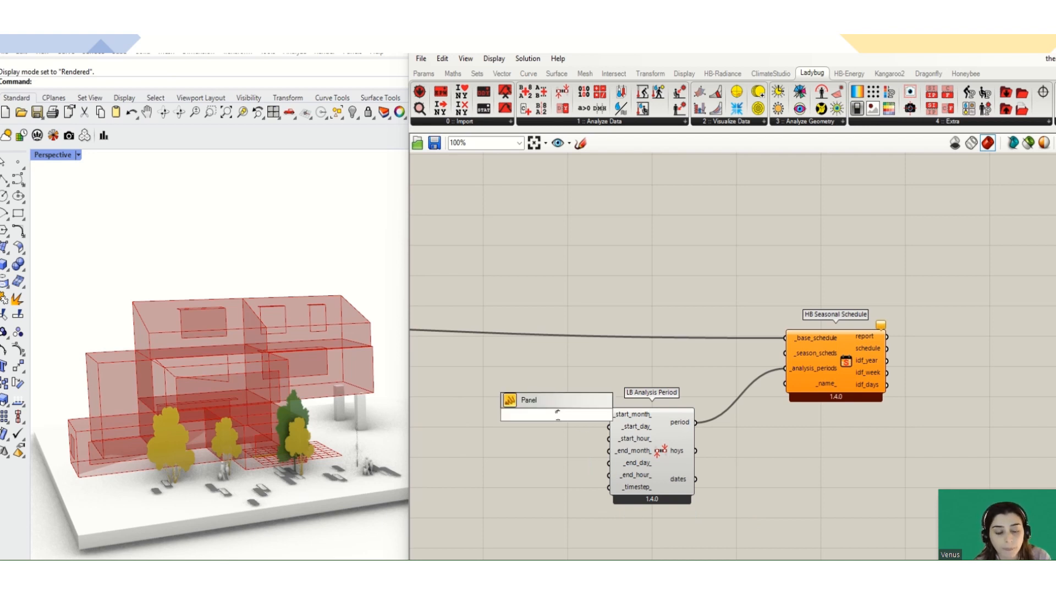
type("5")
key("Return")
left_click_drag(567, 415, 608, 450)
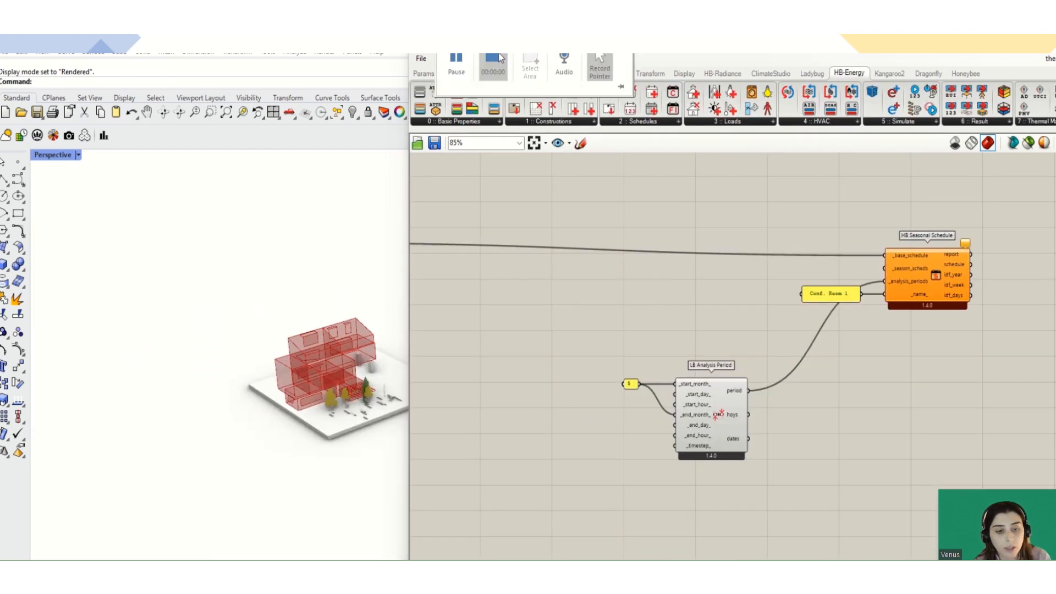
Add an HB Constant Schedule component, connect its schedule output to _season_scheds, and move it nearer to HB Seasonal Schedule.
left_click(639, 121)
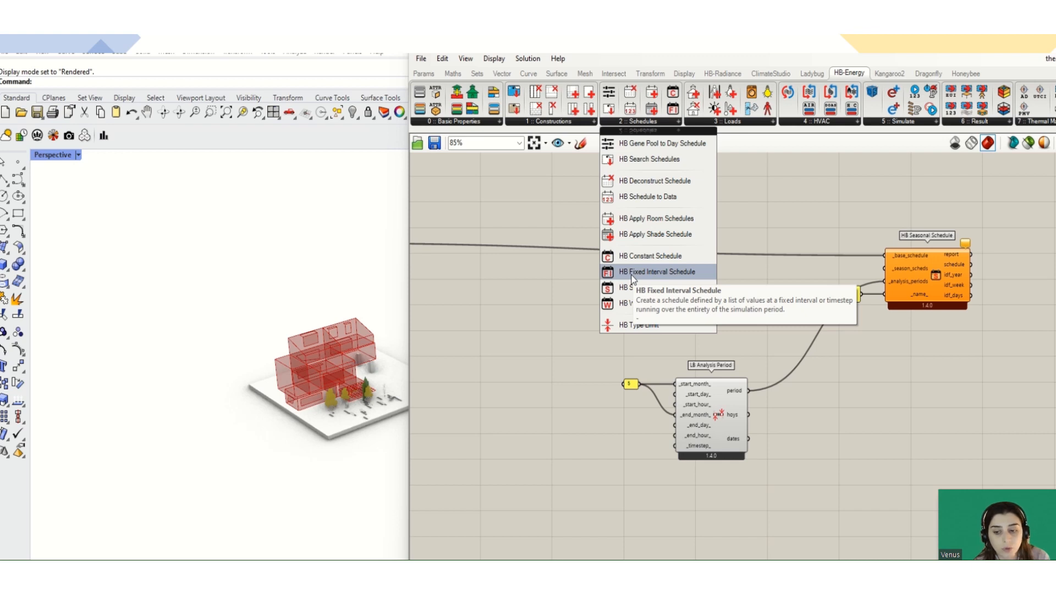
left_click(646, 256)
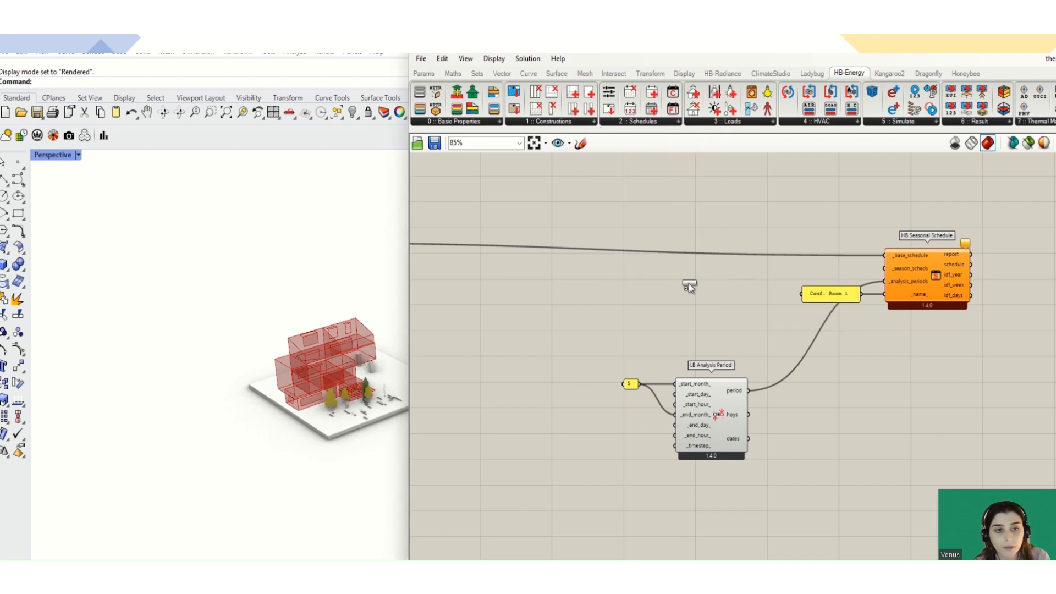
left_click(692, 286)
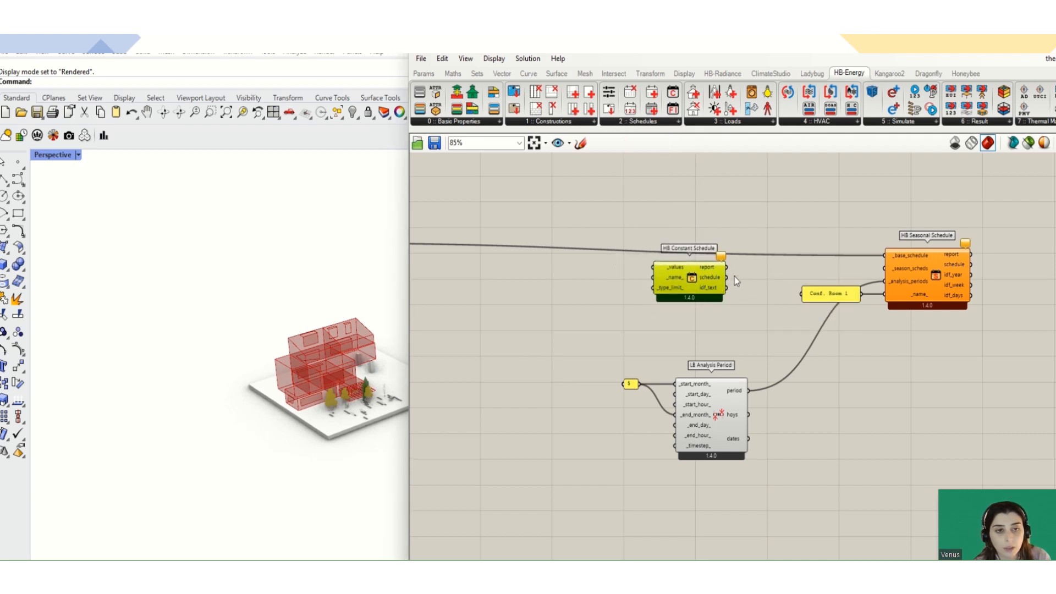
left_click_drag(726, 276, 884, 269)
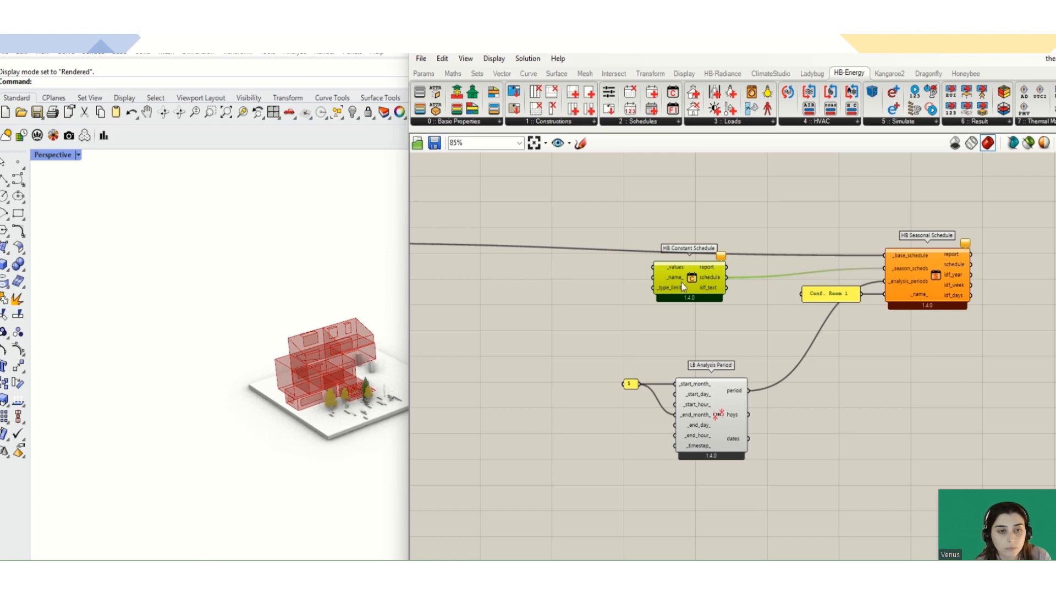
left_click_drag(682, 282, 738, 279)
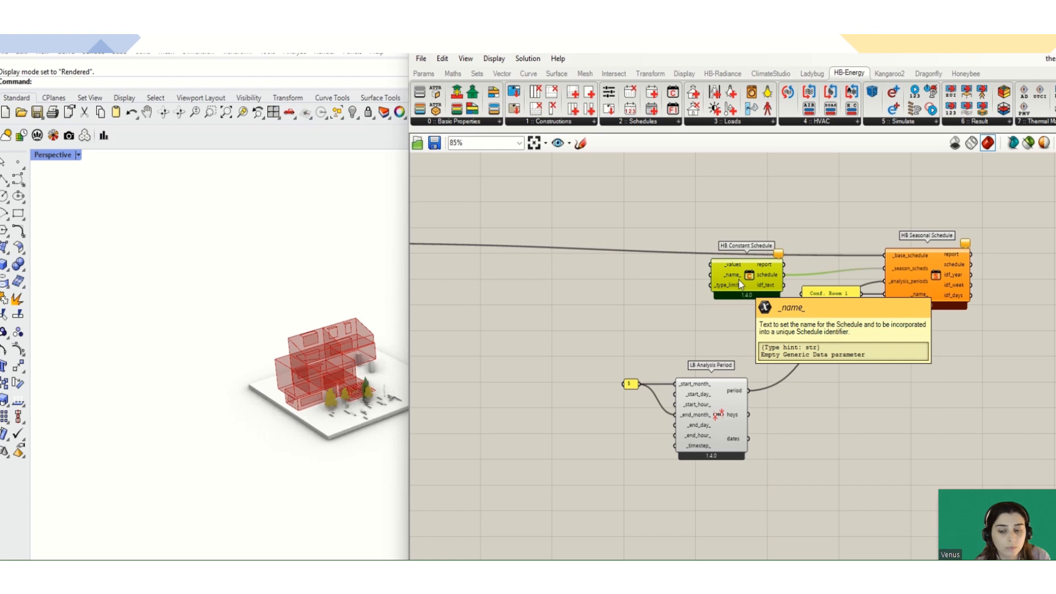
Add a panel on the input side of HB Constant Schedule and clear its placeholder text.
double_click(590, 289)
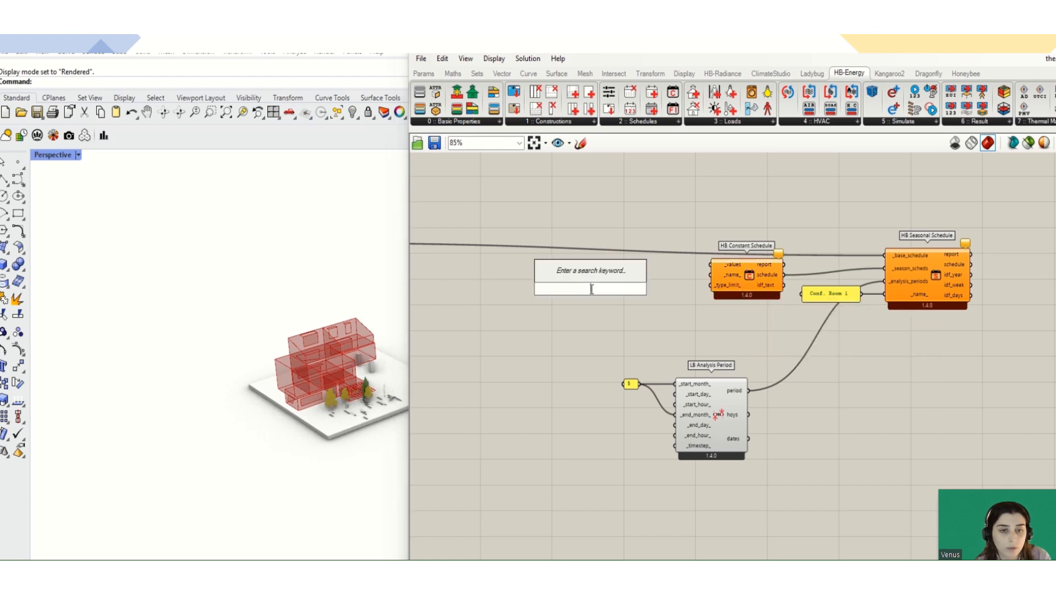
type("panel")
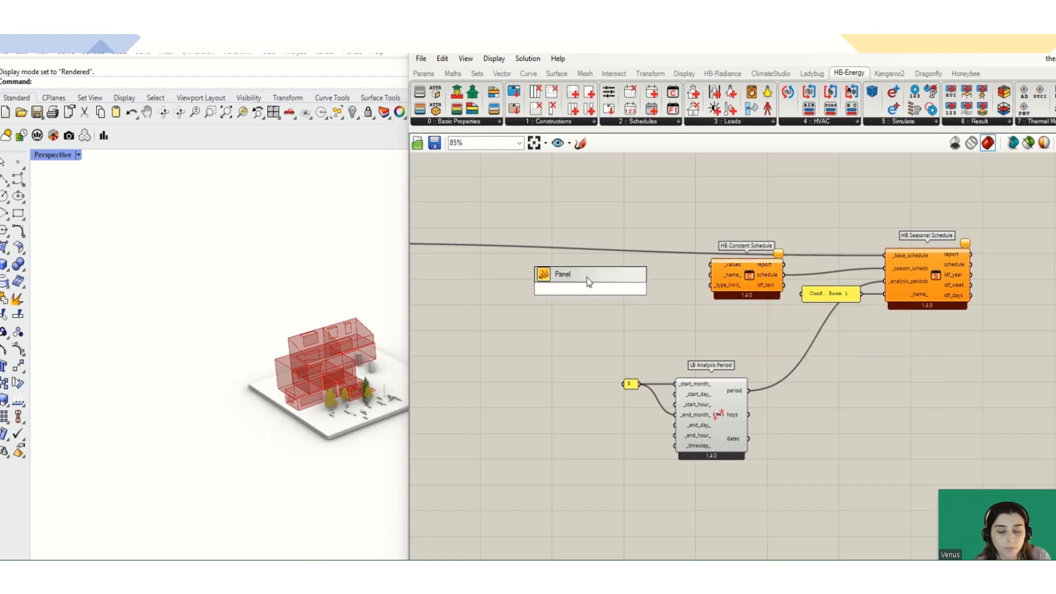
left_click(586, 275)
double_click(586, 279)
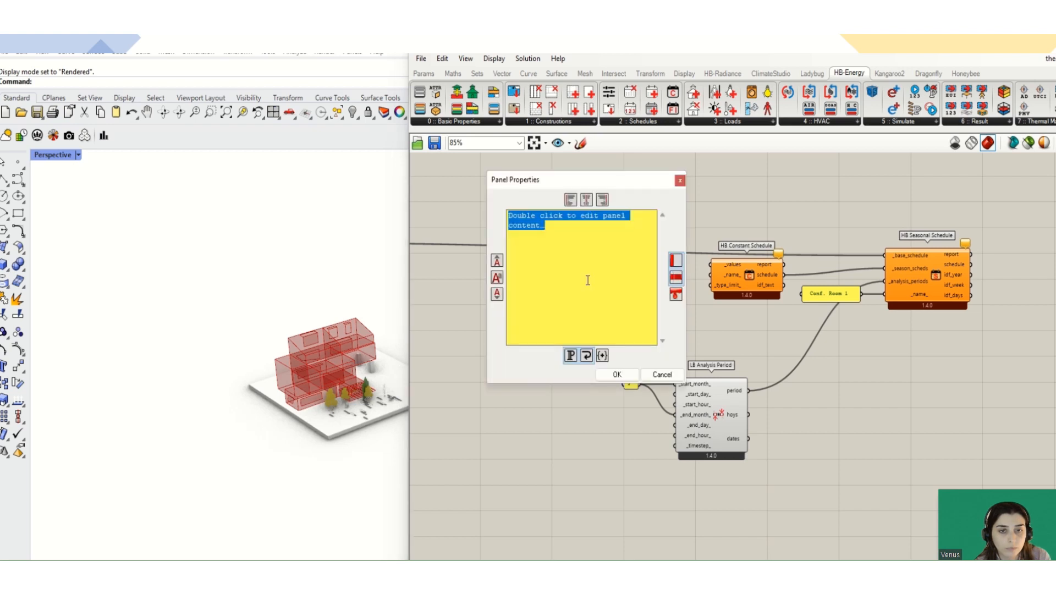
key("BackSpace")
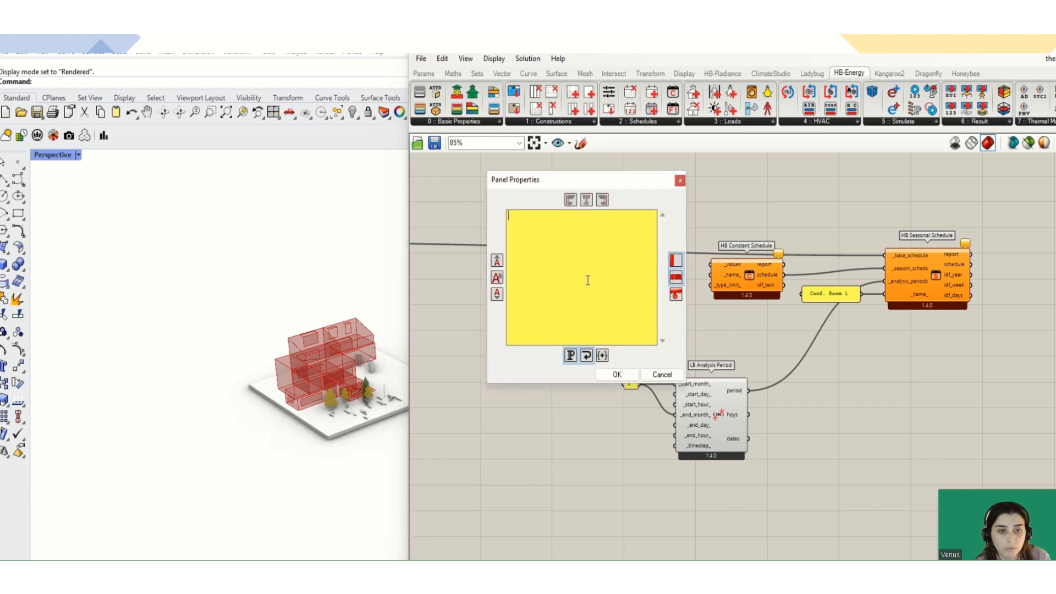
Enter seven 0 values in the new panel, one per line.
type("0")
key("Return")
type("0")
key("Return")
type("0")
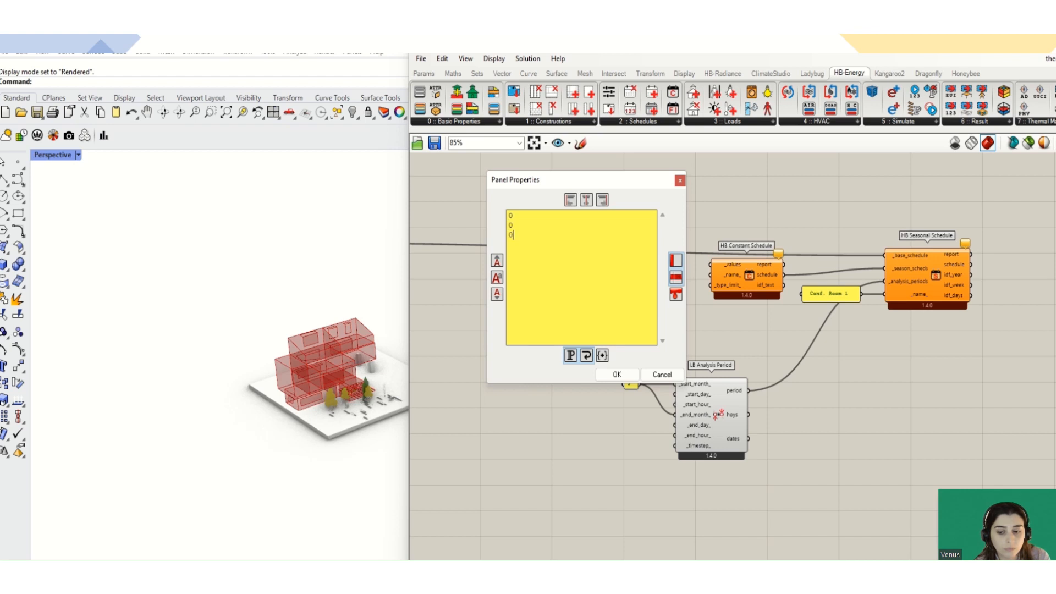
key("Return")
type("0 0")
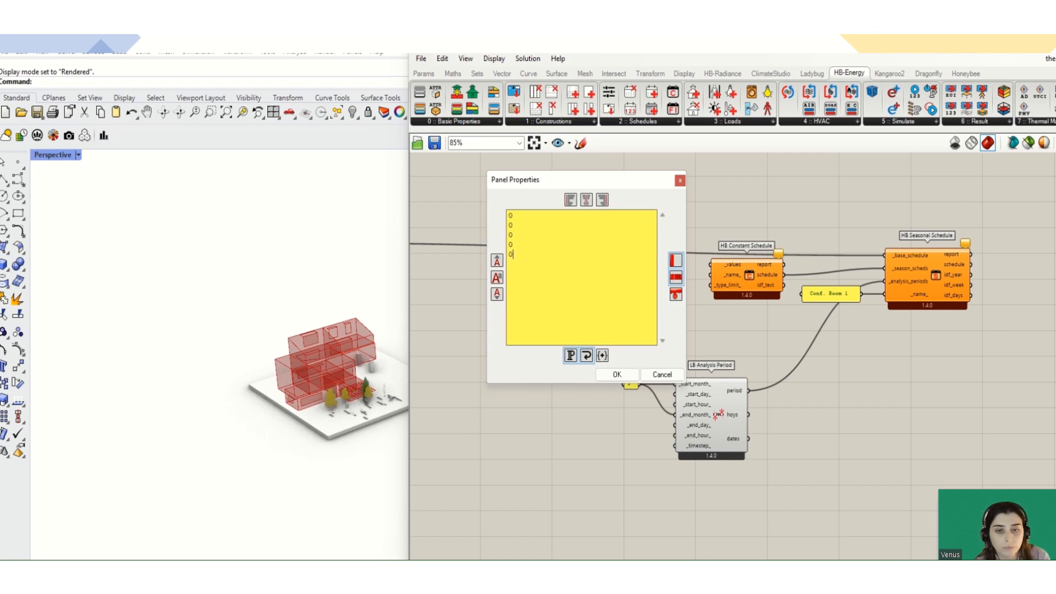
type("0")
key("Return")
key("BackSpace")
key("BackSpace")
key("Return")
type("0")
key("Return")
key("Return")
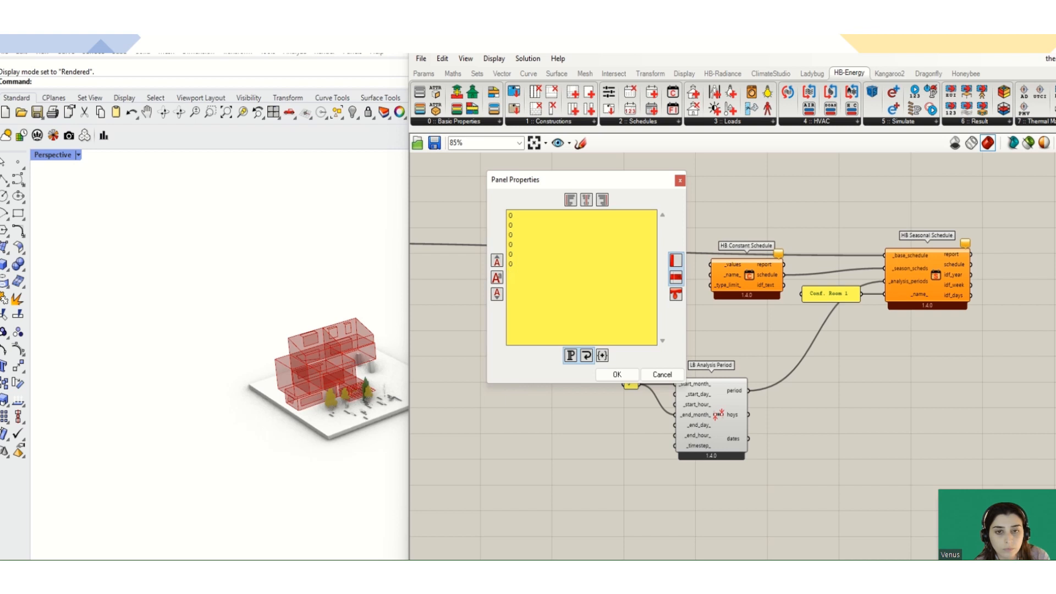
type("0")
key("Return")
Continue the panel's list with .1, .25, 1, .5, .5, .5 and 1, one value per line.
type(".1")
key("Return")
type(".25")
key("Return")
type("1")
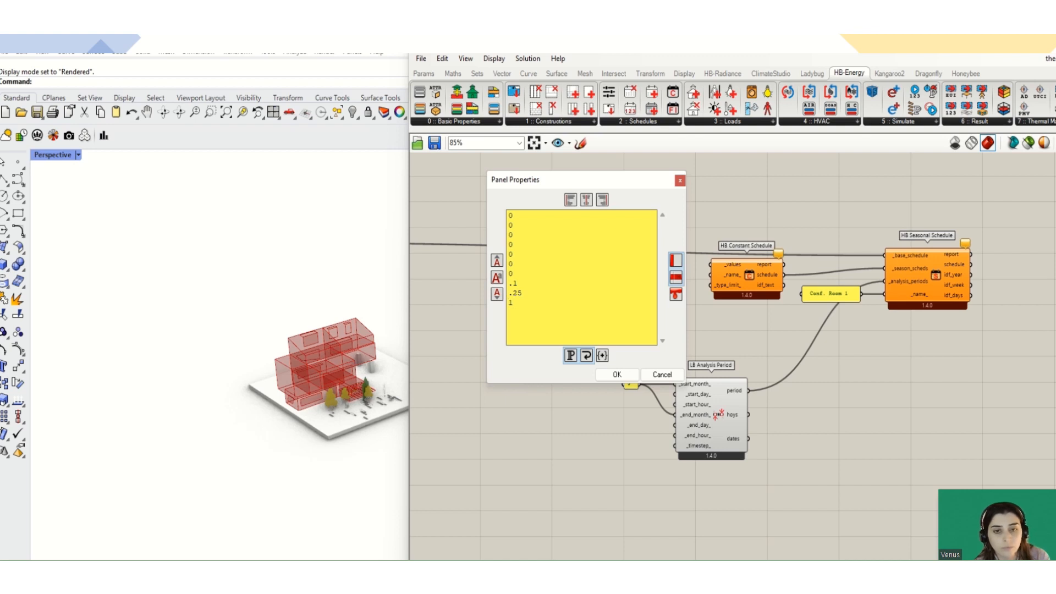
key("Return")
type(".5")
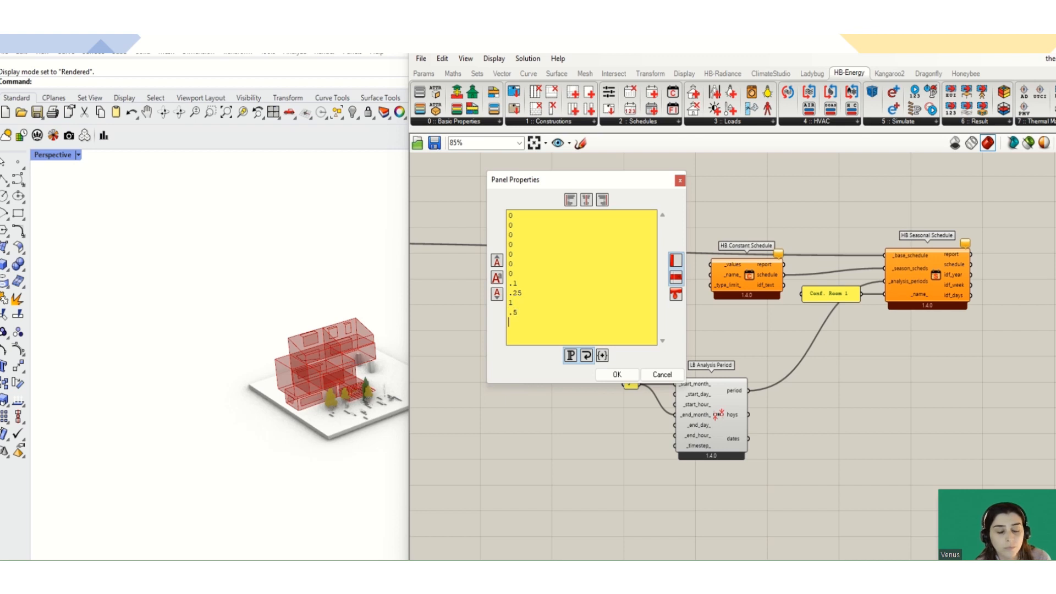
key("Return")
type(".5 .5")
key("Return")
type("1")
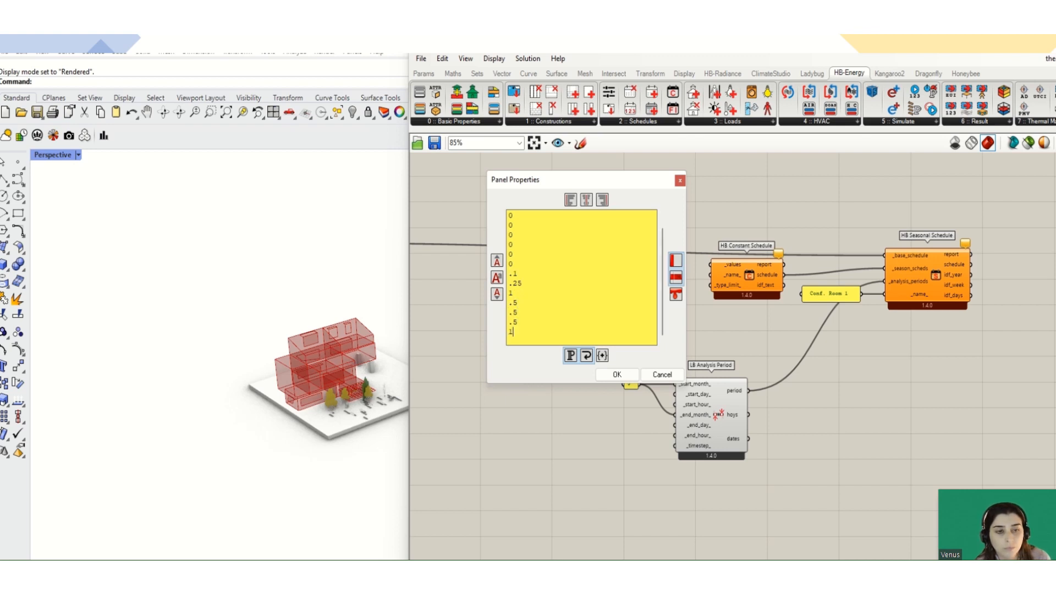
Complete the panel's list with .25 and four values of 1 on separate lines, and accept the content.
key("Return")
type(".25")
key("Return")
type("11")
key("BackSpace")
key("Return")
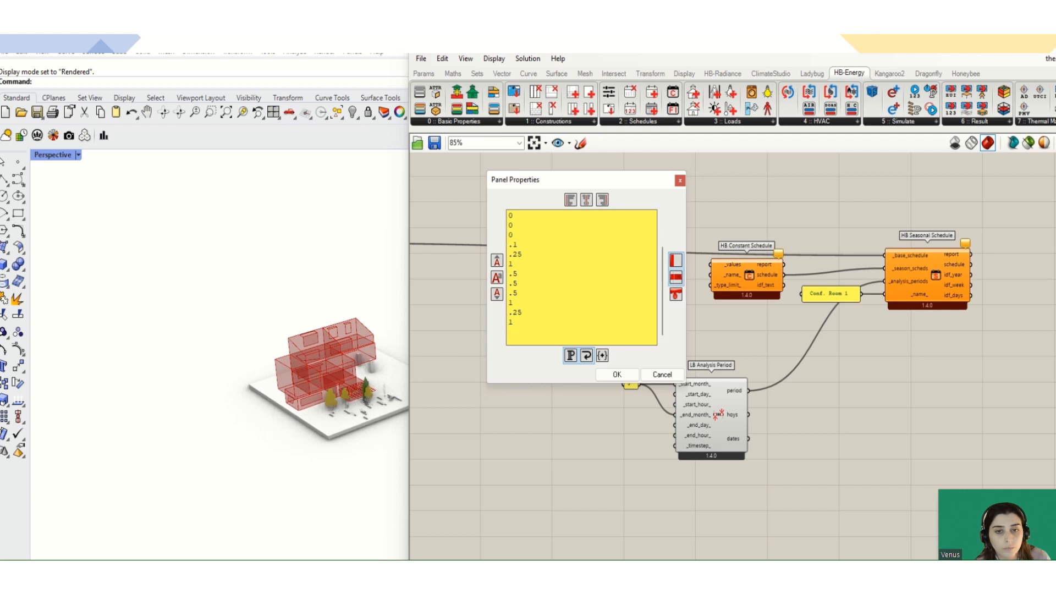
type("1")
key("Return")
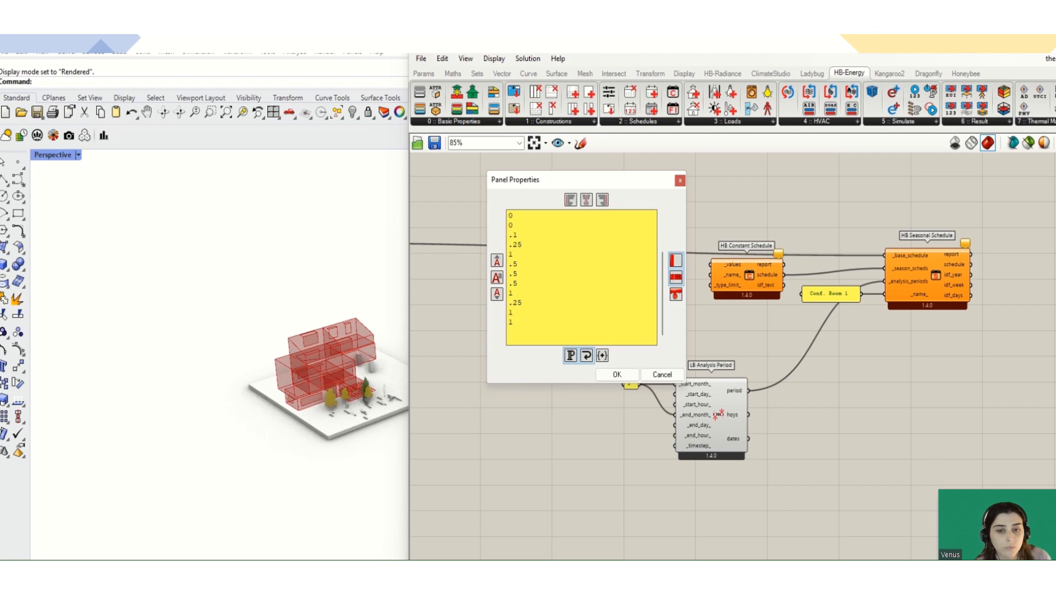
type("1")
key("Return")
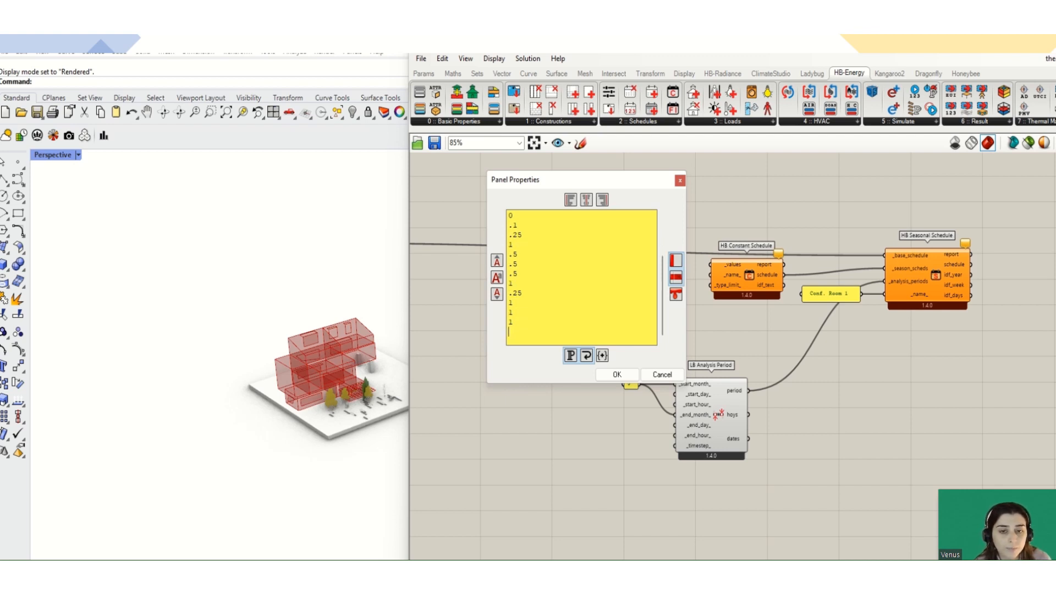
type("1")
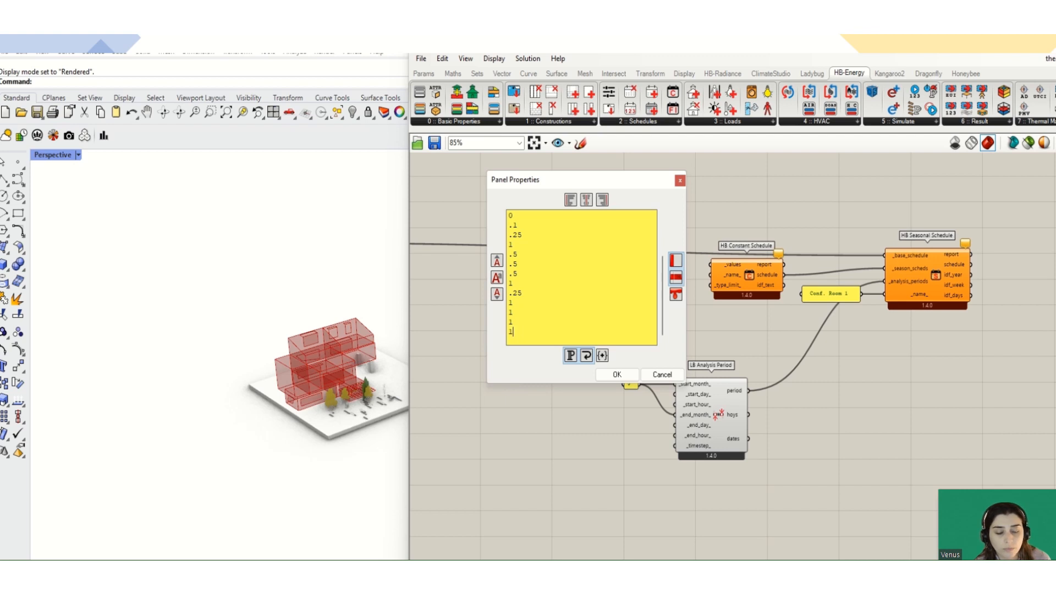
left_click(616, 375)
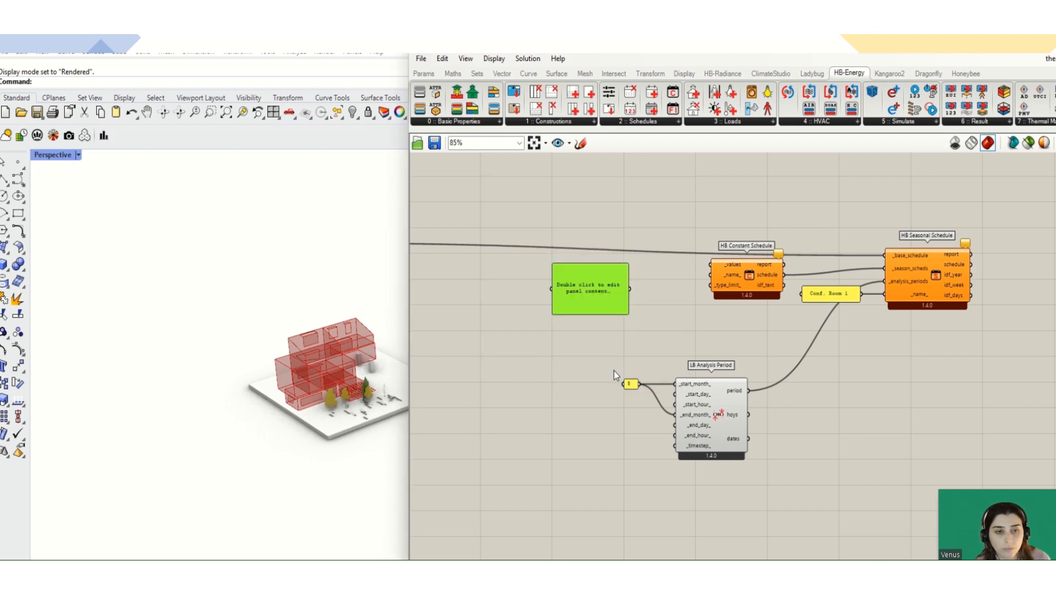
Lengthen the values panel downward and switch it from multiline text to a list of separate items.
left_click_drag(598, 312, 599, 498)
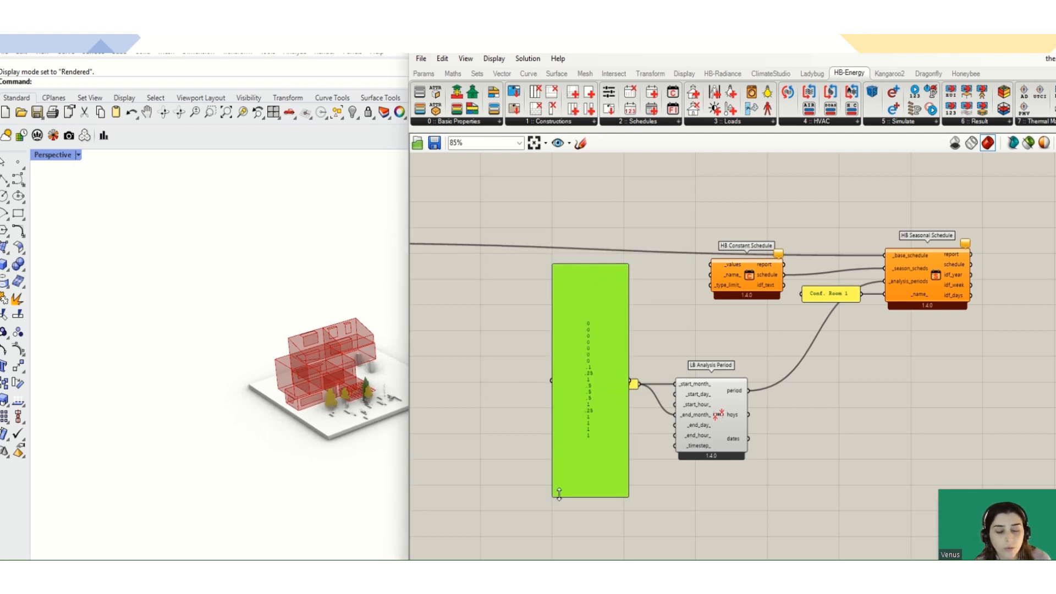
right_click(583, 382)
left_click(620, 412)
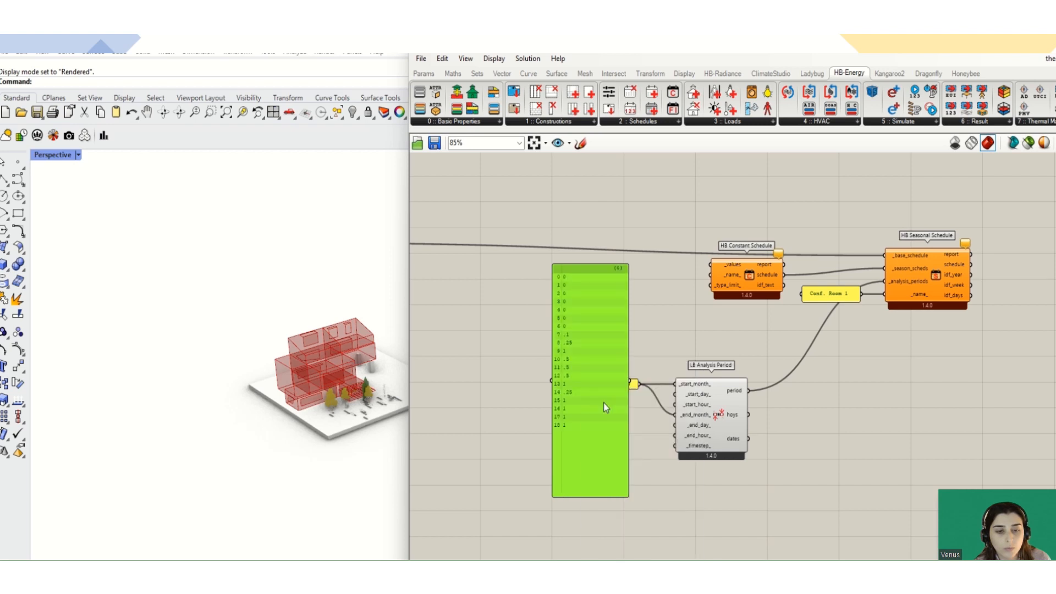
Replace the values list's last 1 with .5, and append another .5 and six 0 values on separate lines.
double_click(591, 416)
left_click(592, 420)
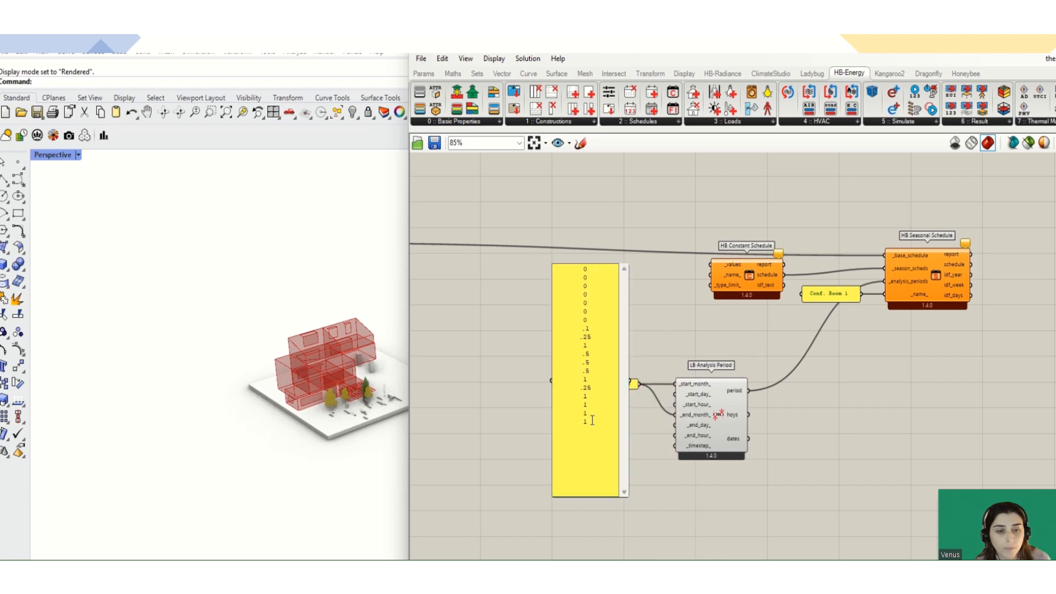
key("BackSpace")
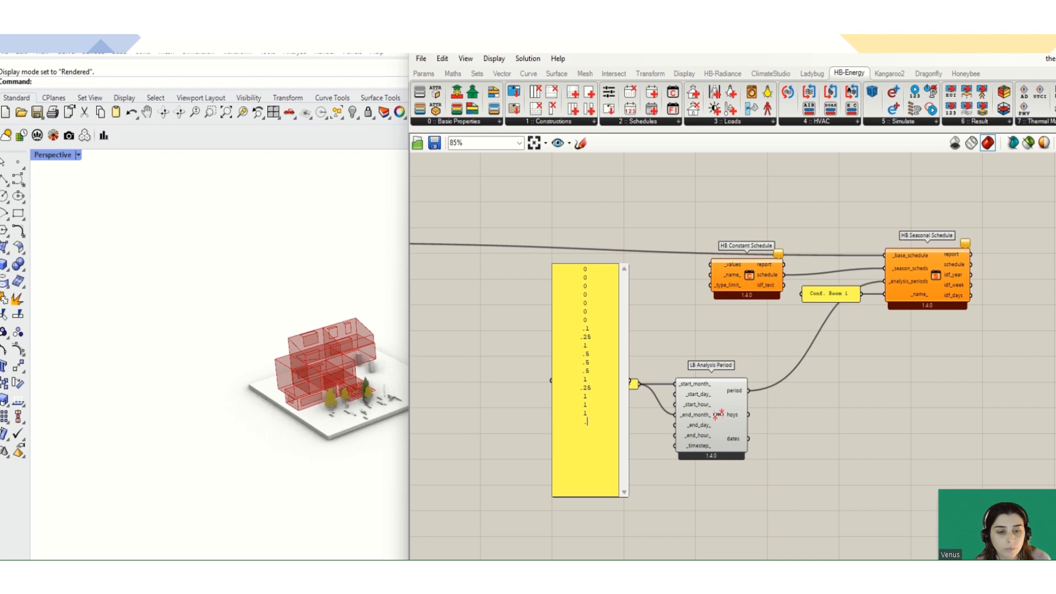
type(".5 .5")
key("Return")
type("0")
key("Return")
type("0 0")
key("Return")
type("0")
key("Return")
type("0")
key("Return")
type("0")
left_click(642, 365)
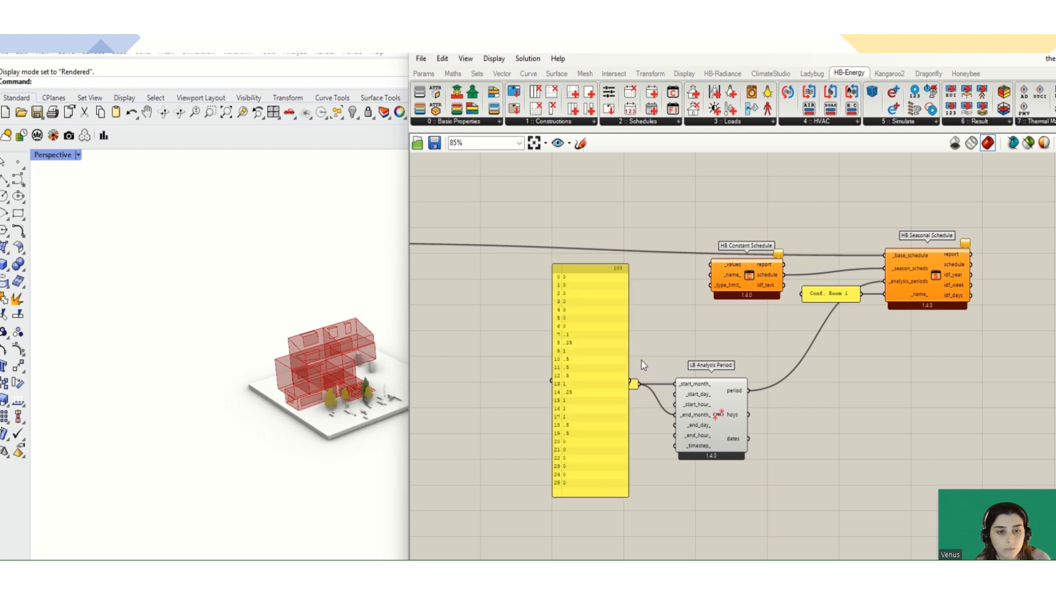
Remove the last three 0 lines from the values list and append one 0, giving 24 hourly values.
double_click(595, 428)
left_click_drag(588, 483, 581, 466)
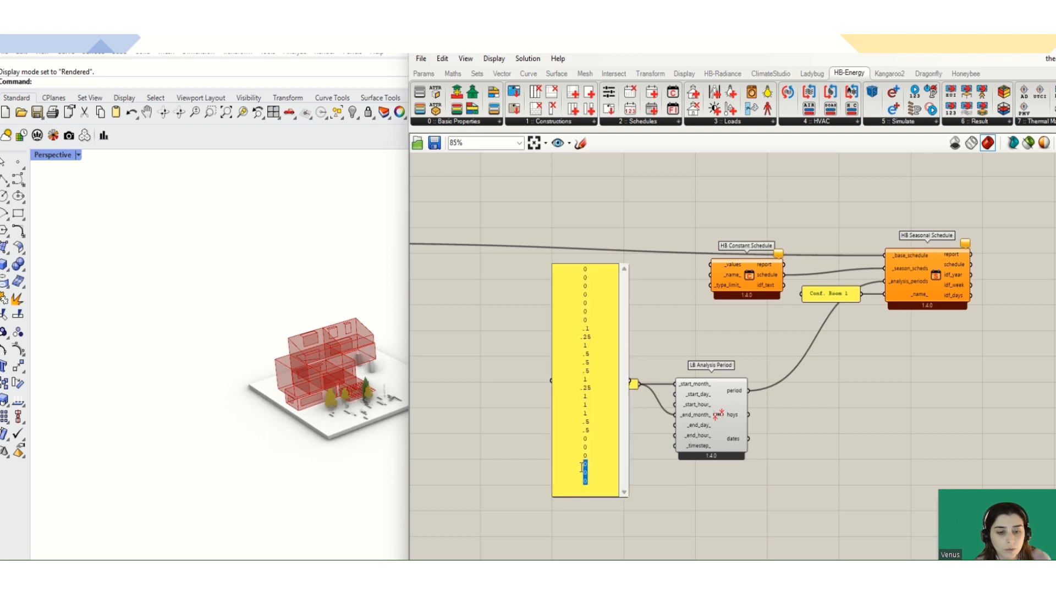
key("BackSpace")
left_click(655, 477)
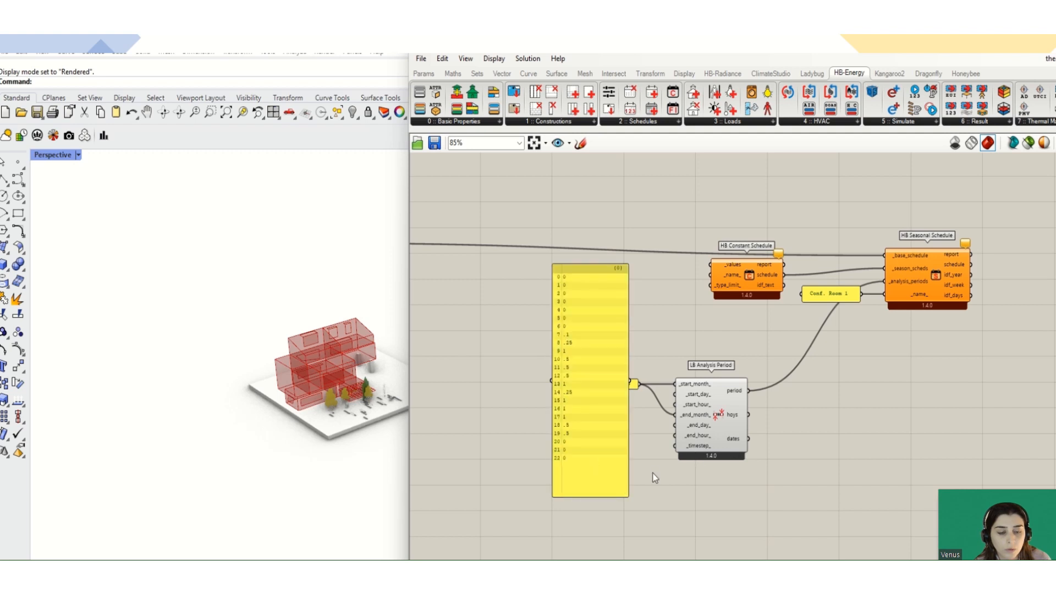
double_click(615, 450)
left_click(595, 454)
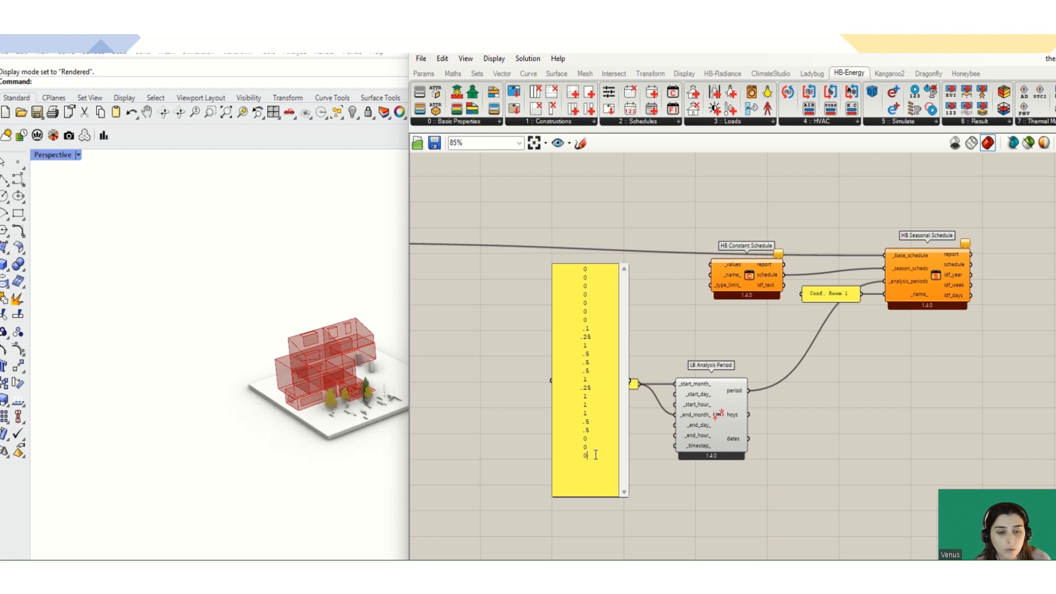
key("Return")
type("0")
left_click(636, 461)
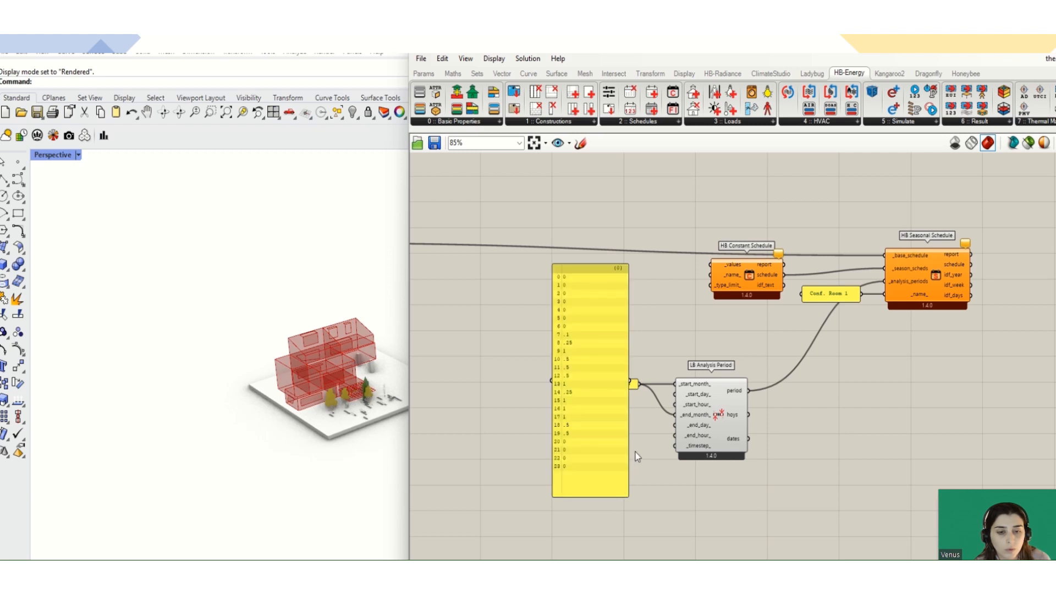
Connect the hourly values panel to HB Constant Schedule's _values input and the Conf. Room 1 panel to its _name_ input.
left_click_drag(575, 367, 710, 265)
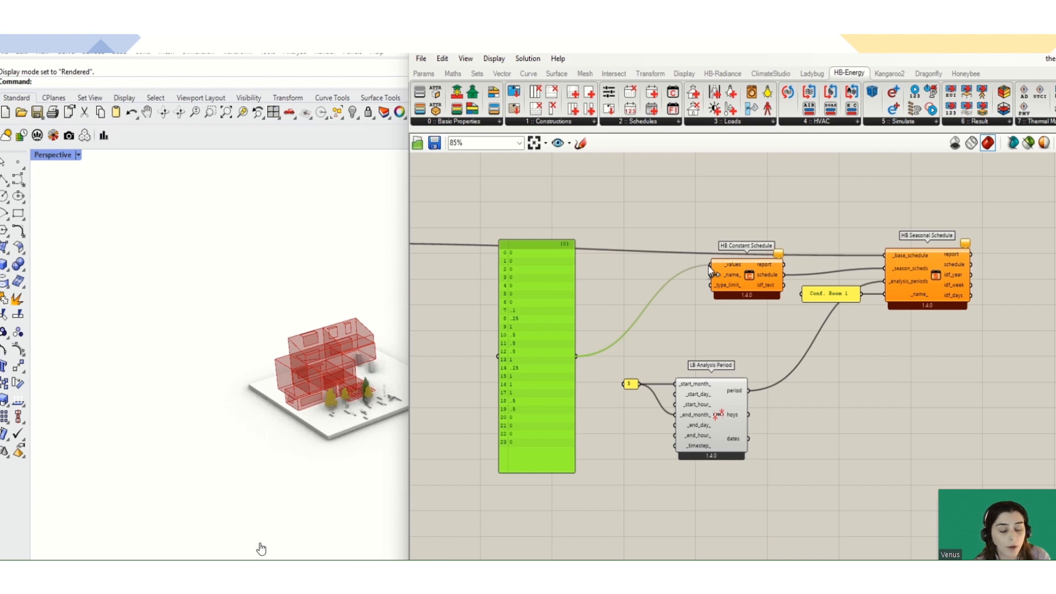
left_click_drag(712, 270, 710, 267)
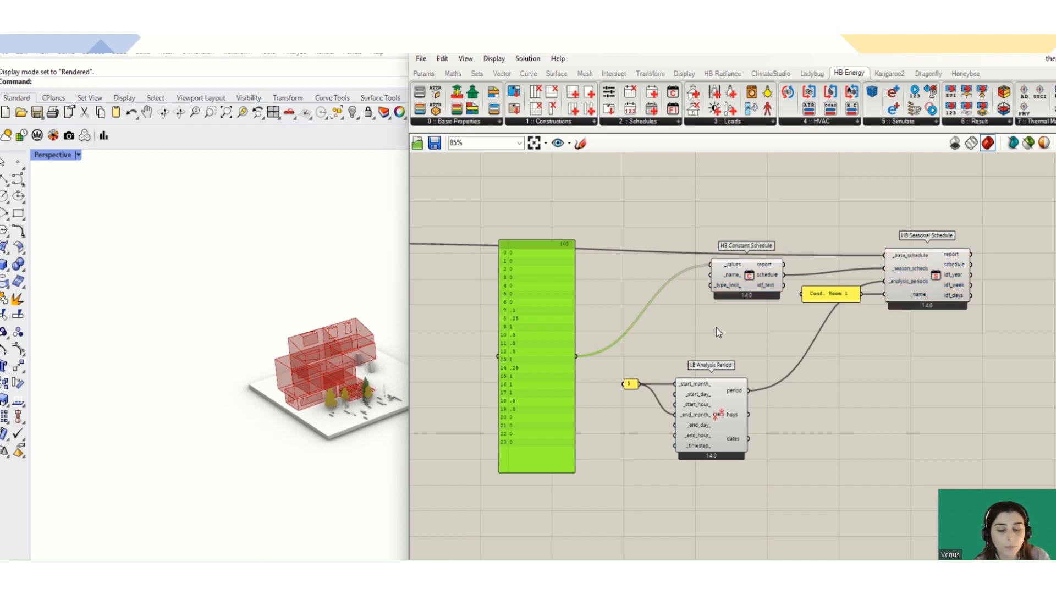
left_click(741, 332)
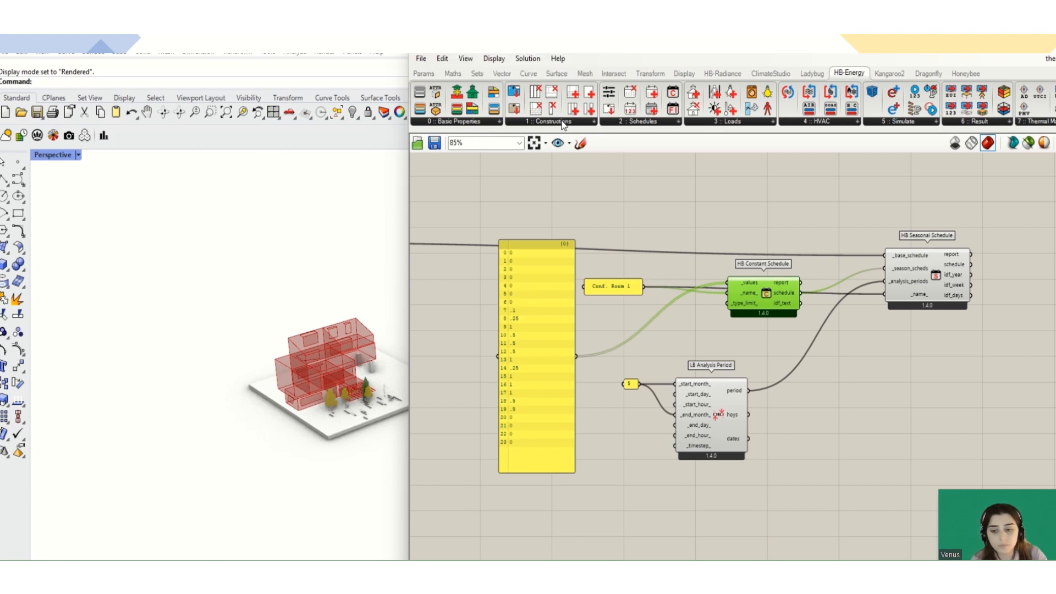
left_click(562, 121)
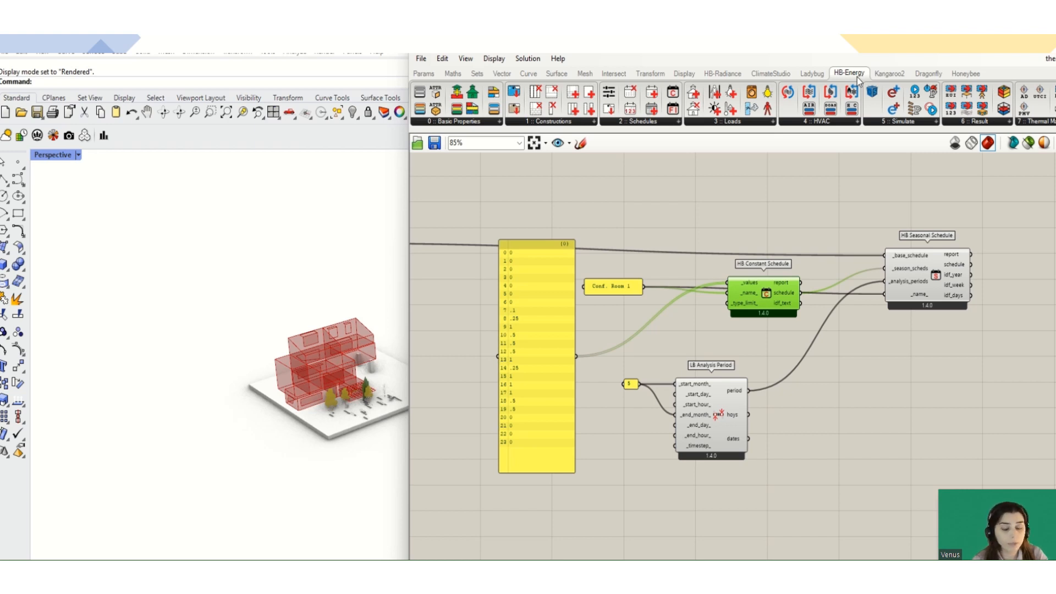
left_click(652, 121)
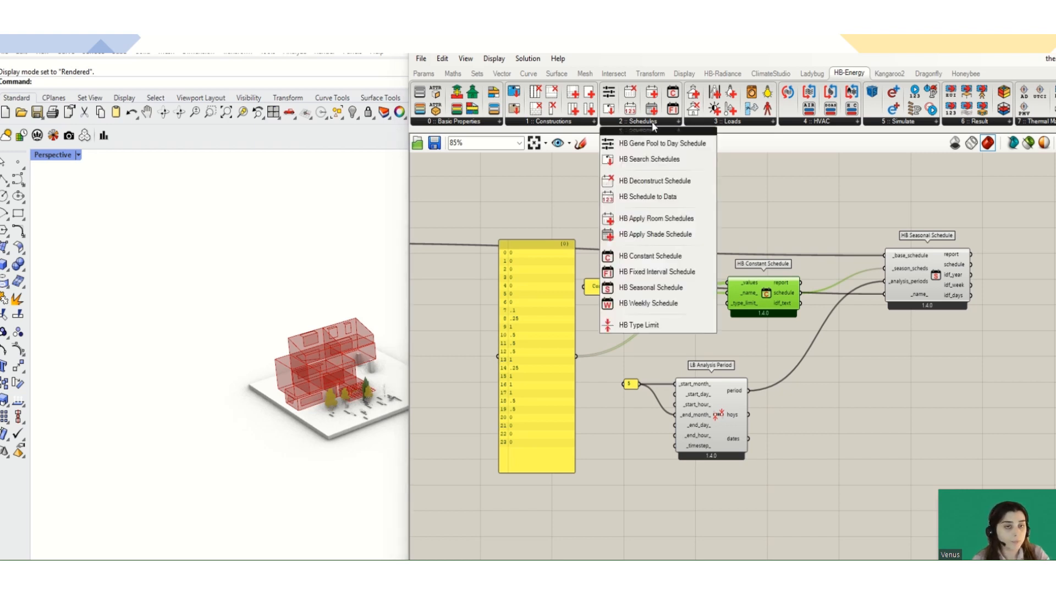
left_click(638, 325)
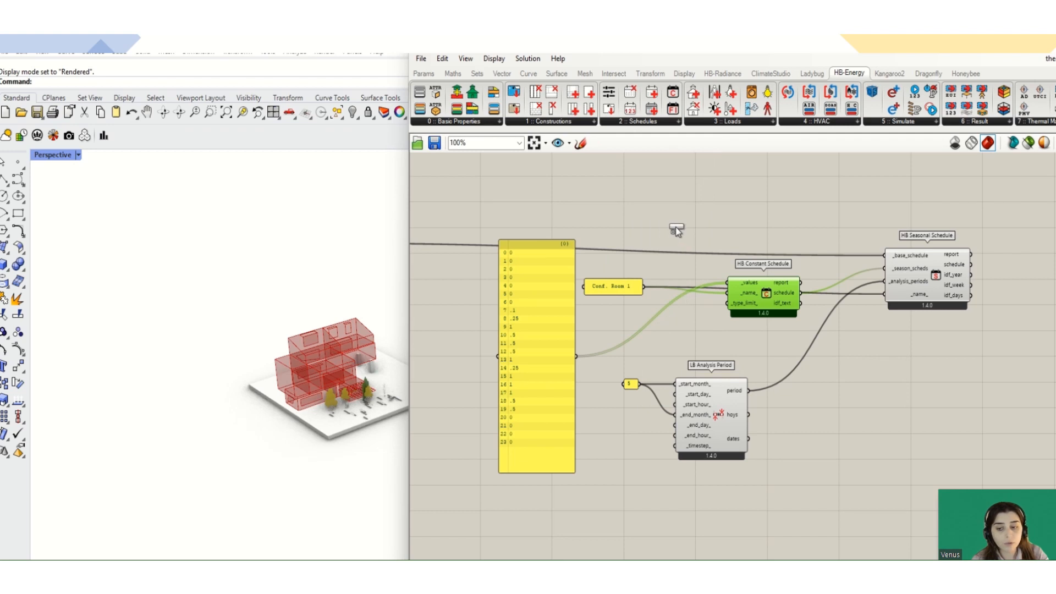
left_click(676, 231)
scroll(673, 224, "up", 1)
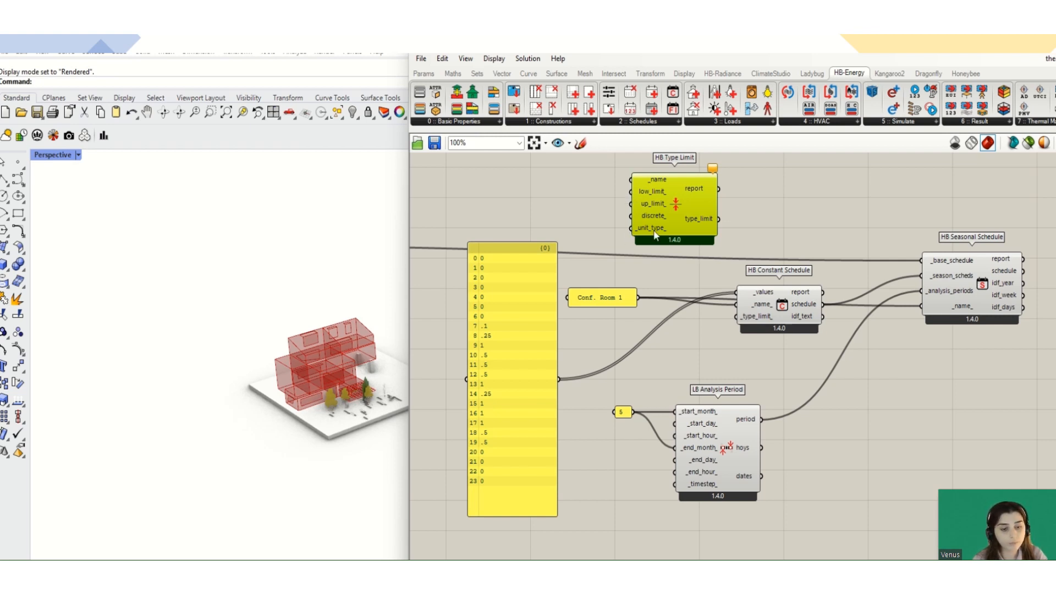
mouse_move(655, 233)
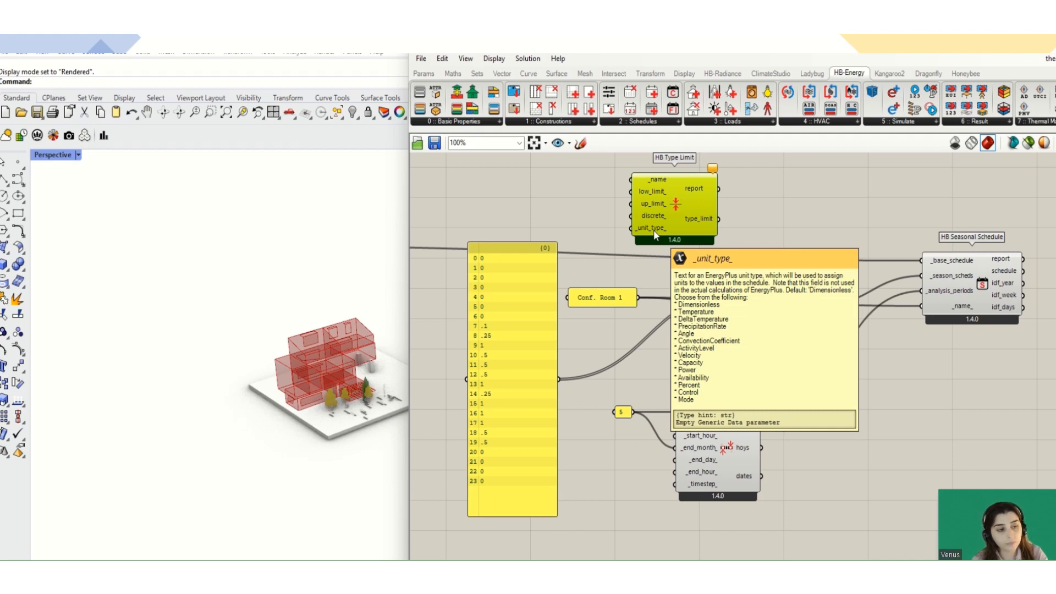
left_click_drag(718, 219, 733, 320)
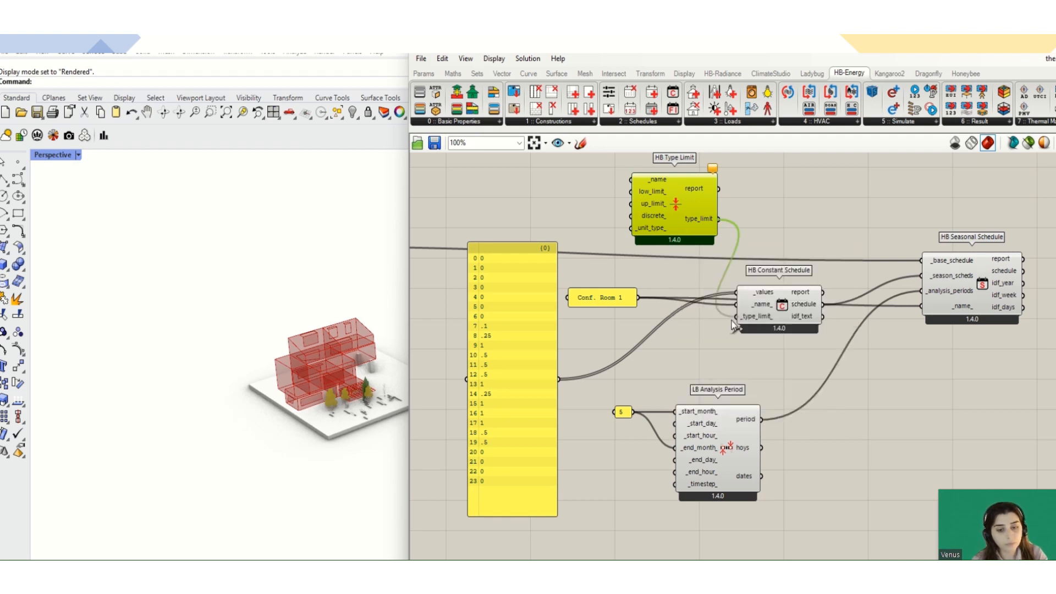
mouse_move(678, 226)
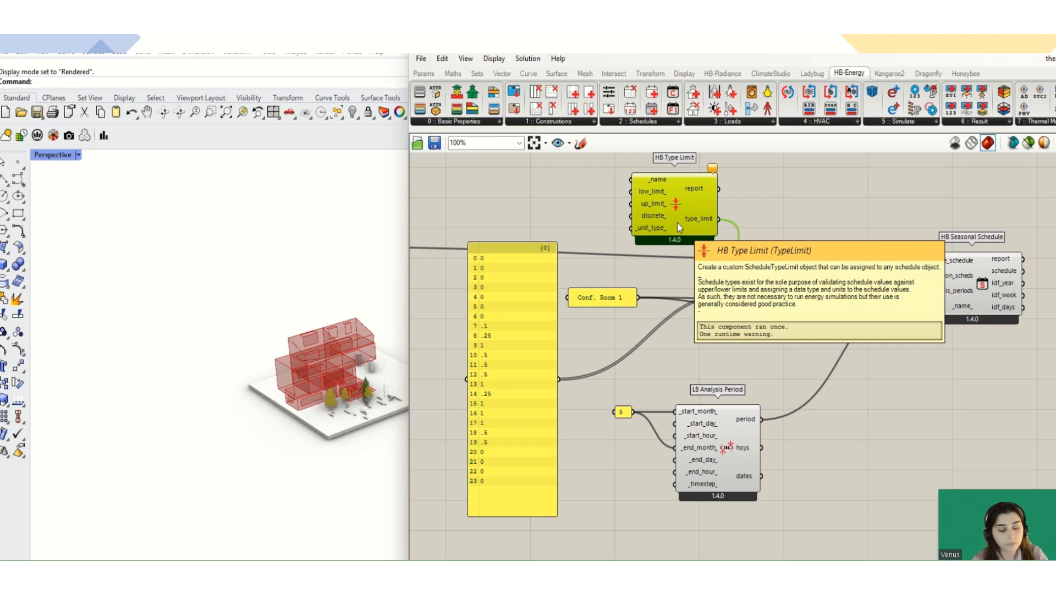
key("Delete")
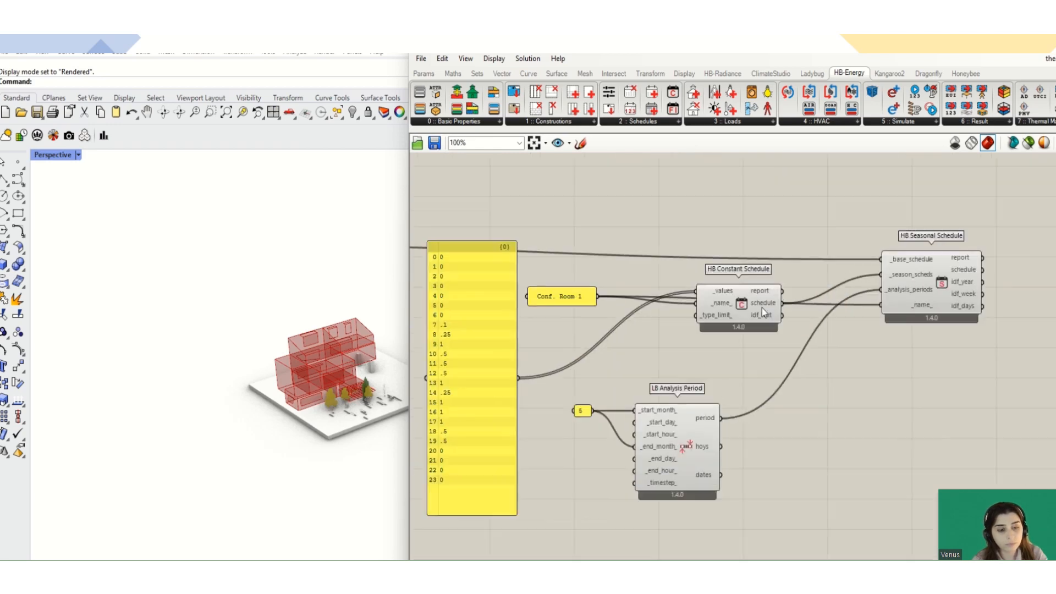
Add an HB Type Limit component above HB Constant Schedule and connect its type_limit output to the schedule's _type_limit_ input.
left_click(761, 308)
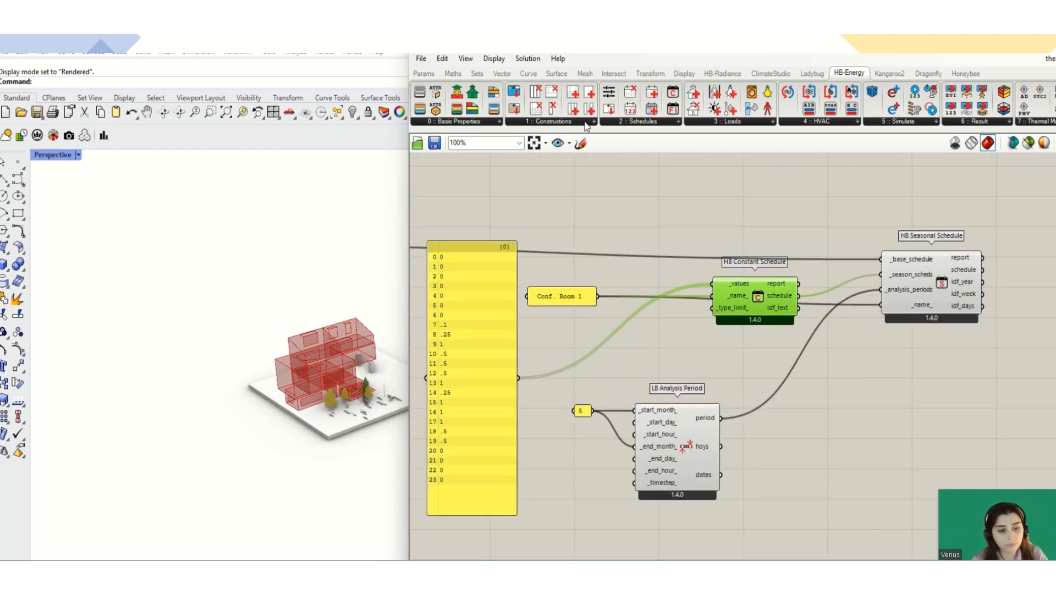
left_click(617, 122)
left_click_drag(635, 324, 711, 307)
left_click_drag(637, 239, 644, 199)
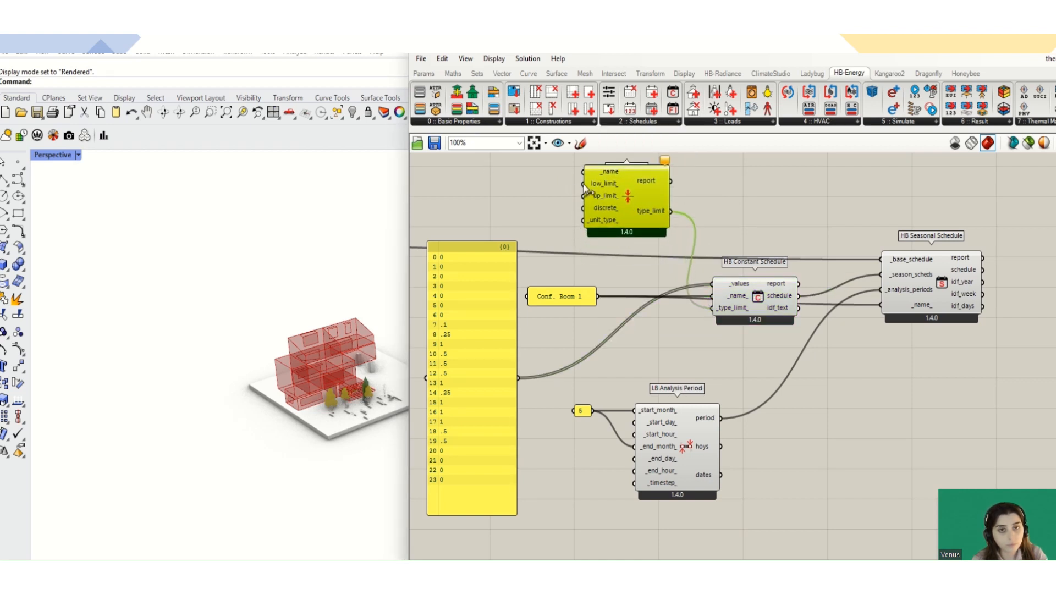
Move all the OPTION 2 components together farther to the right of the HB Weekly Schedule component.
scroll(817, 226, "down", 4)
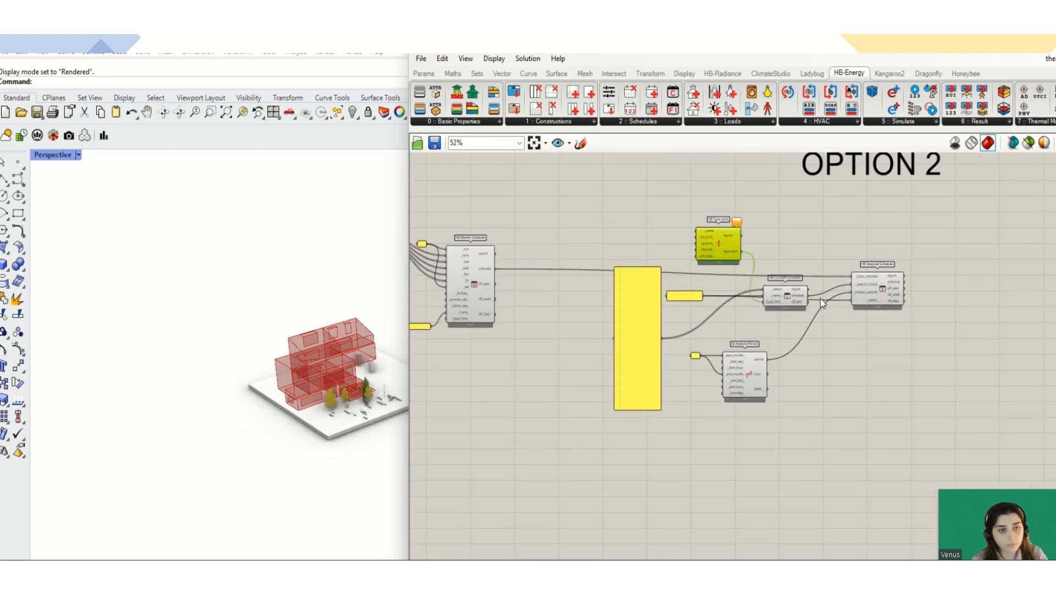
left_click_drag(588, 276, 935, 520)
left_click_drag(873, 358, 937, 362)
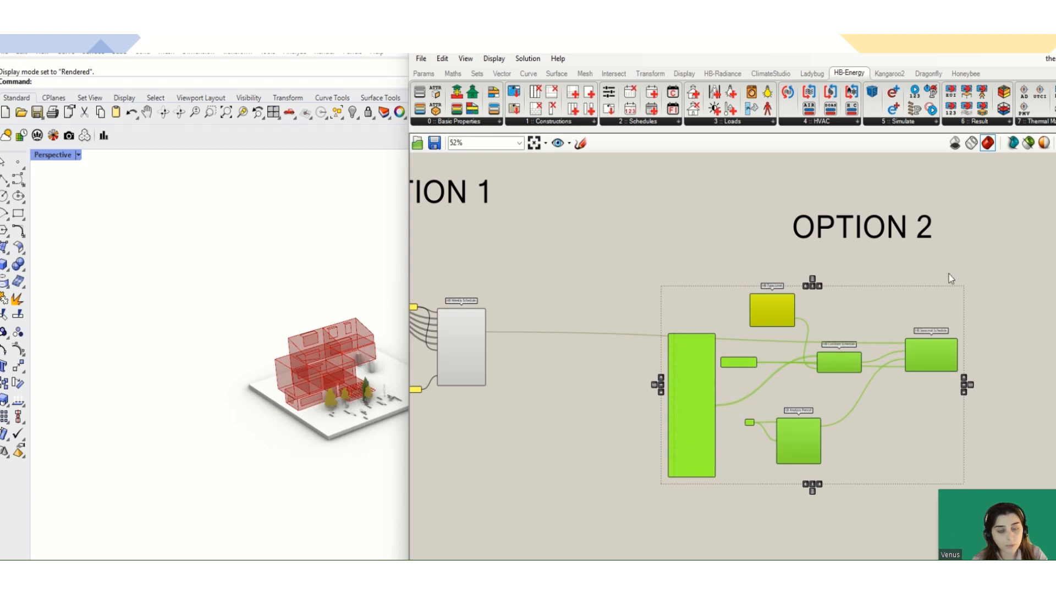
scroll(950, 278, "up", 4)
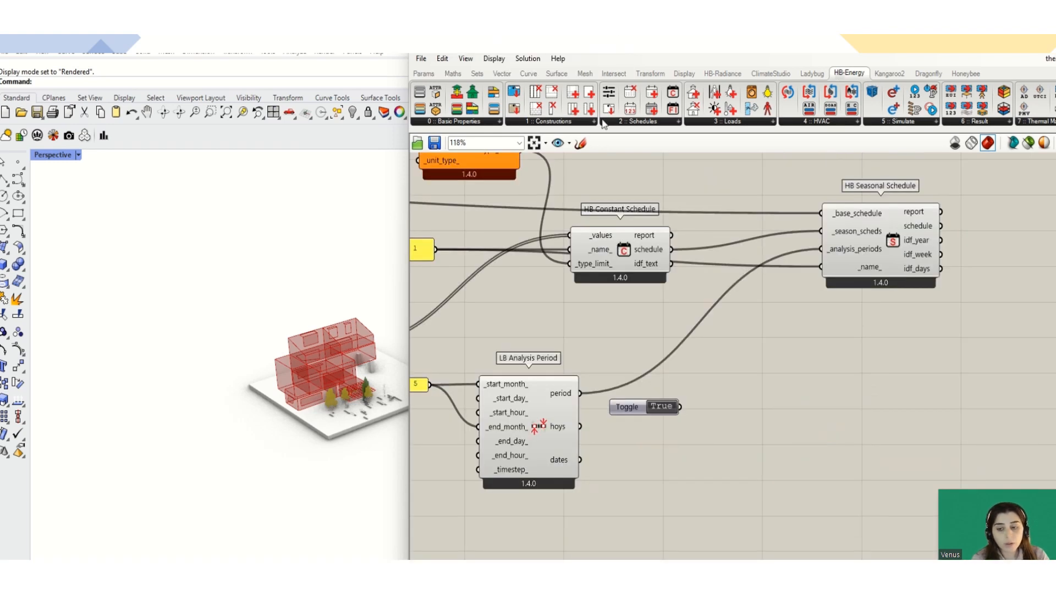
left_click(592, 121)
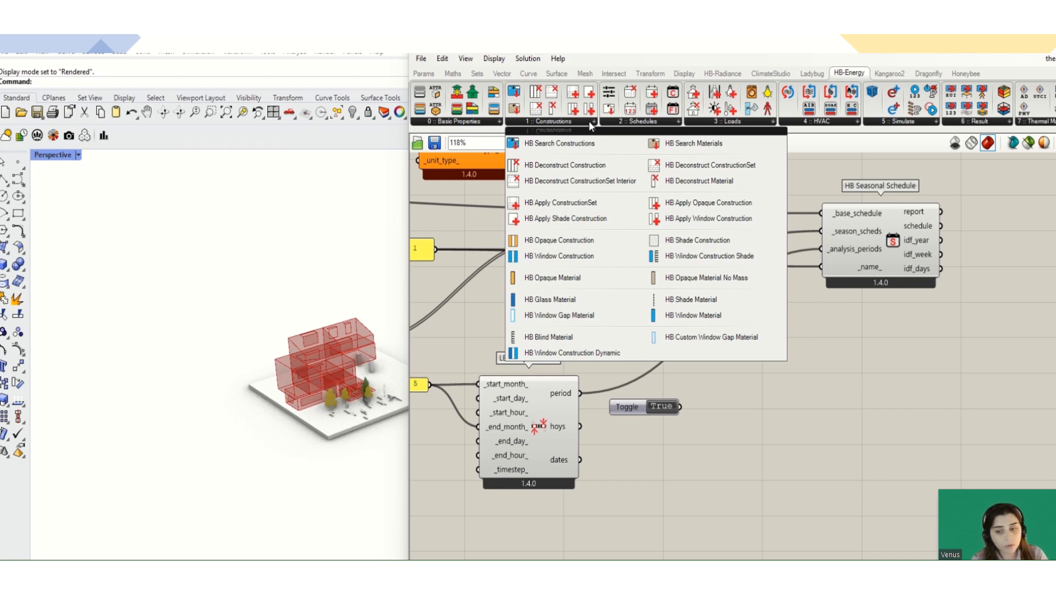
left_click(616, 120)
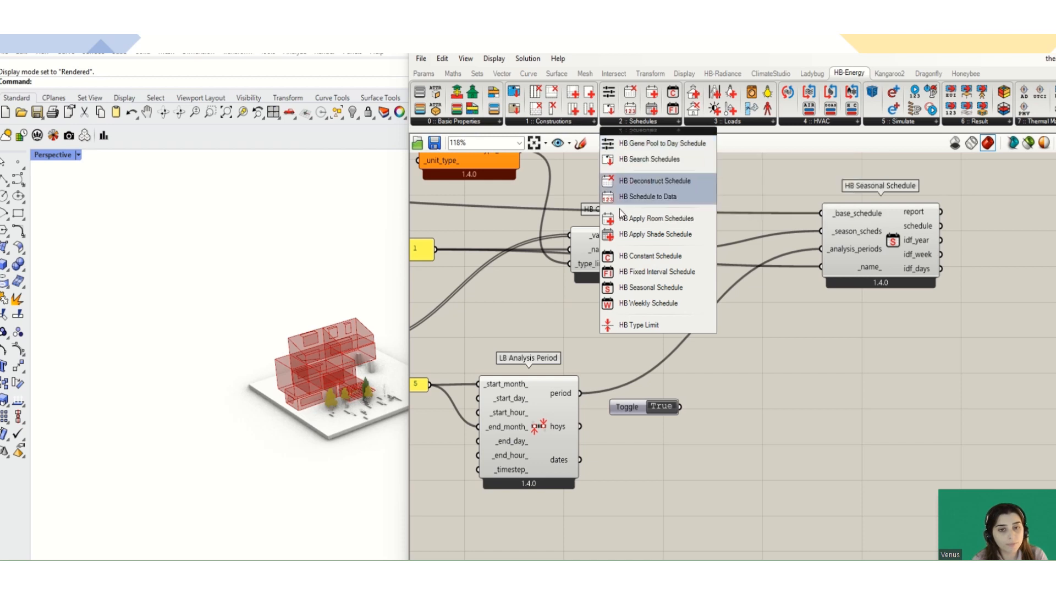
left_click_drag(650, 147, 825, 417)
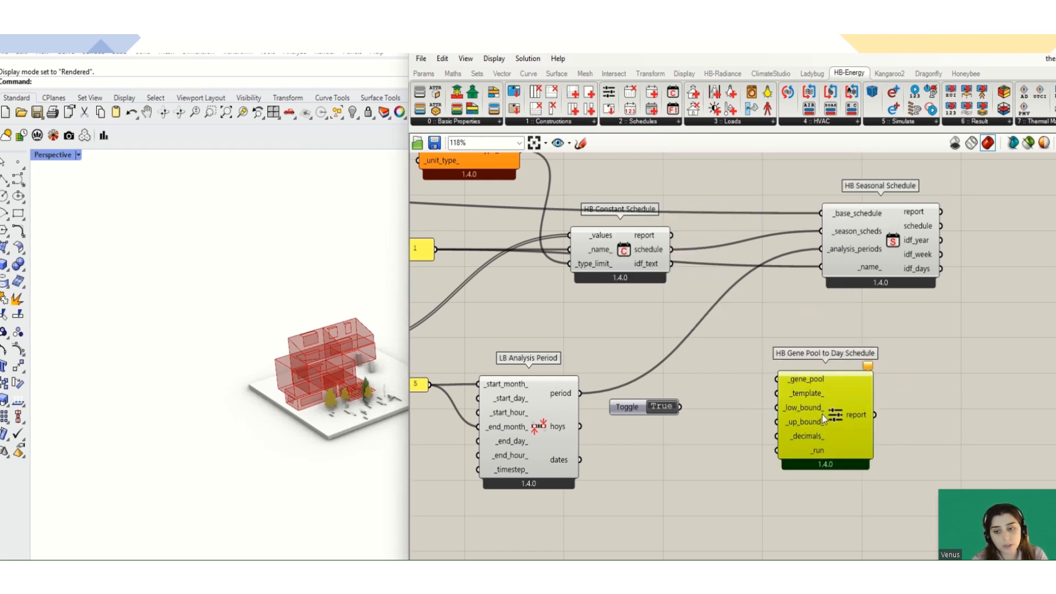
scroll(860, 401, "down", 3)
double_click(816, 426)
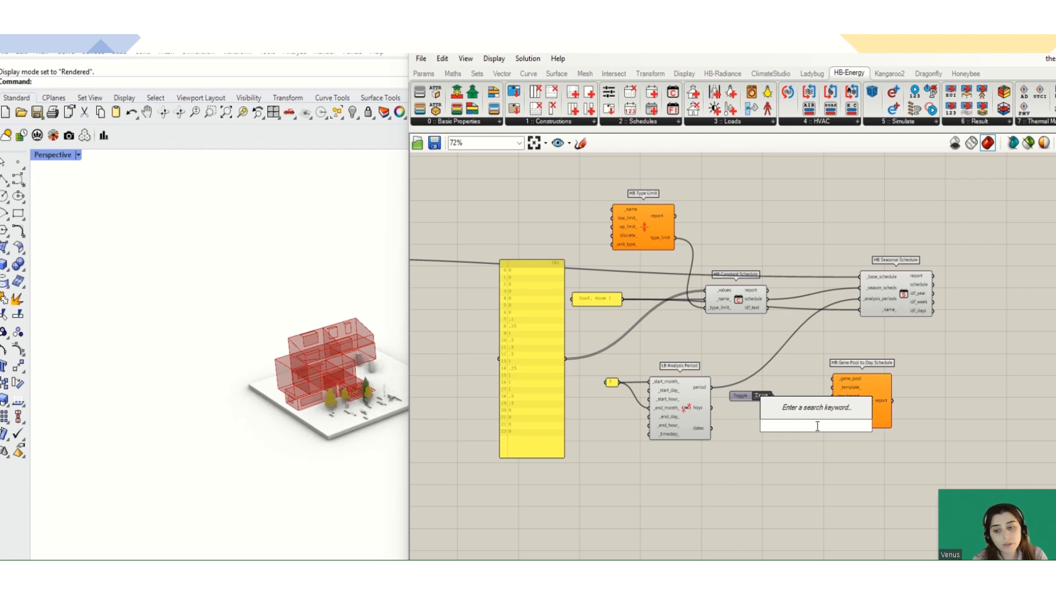
key("Escape")
scroll(858, 400, "up", 3)
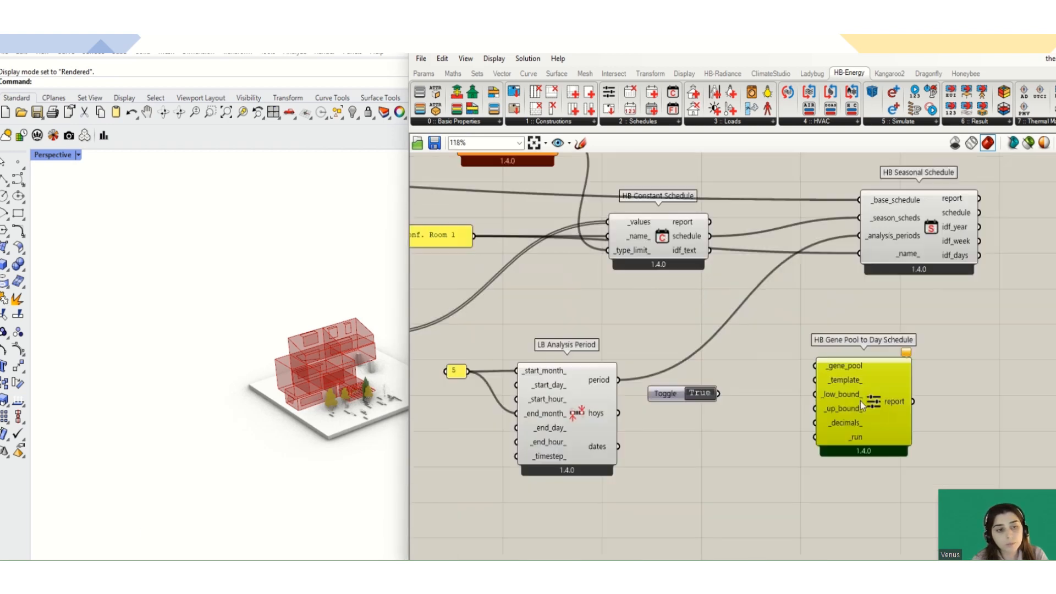
right_click_drag(860, 401, 821, 416)
left_click_drag(823, 419, 794, 361)
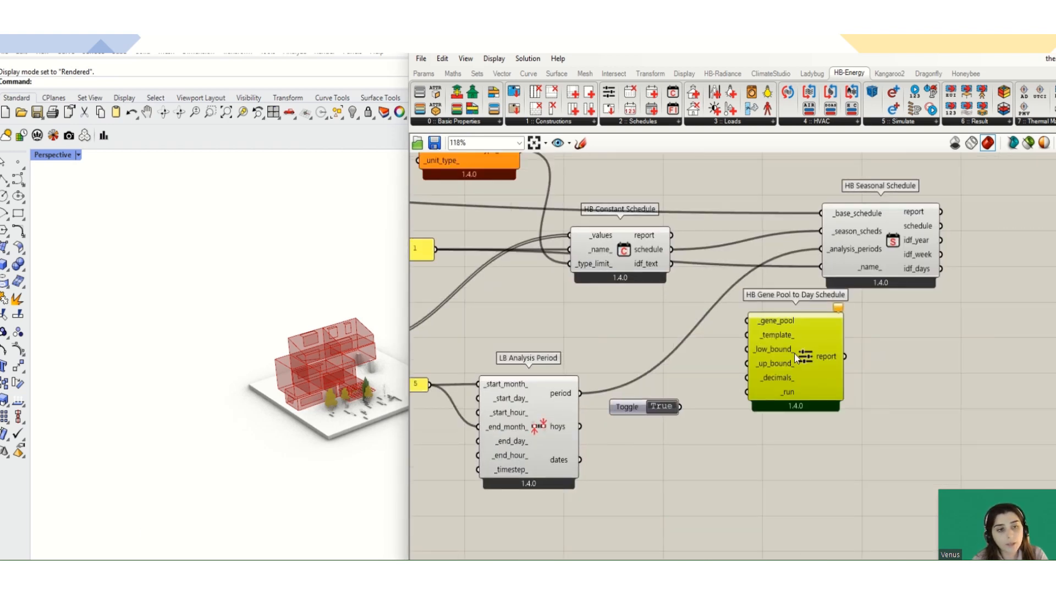
key("Delete")
Add an HB Gene Pool to Day Schedule component below HB Seasonal Schedule and place a Gene Pool to its left.
left_click(641, 121)
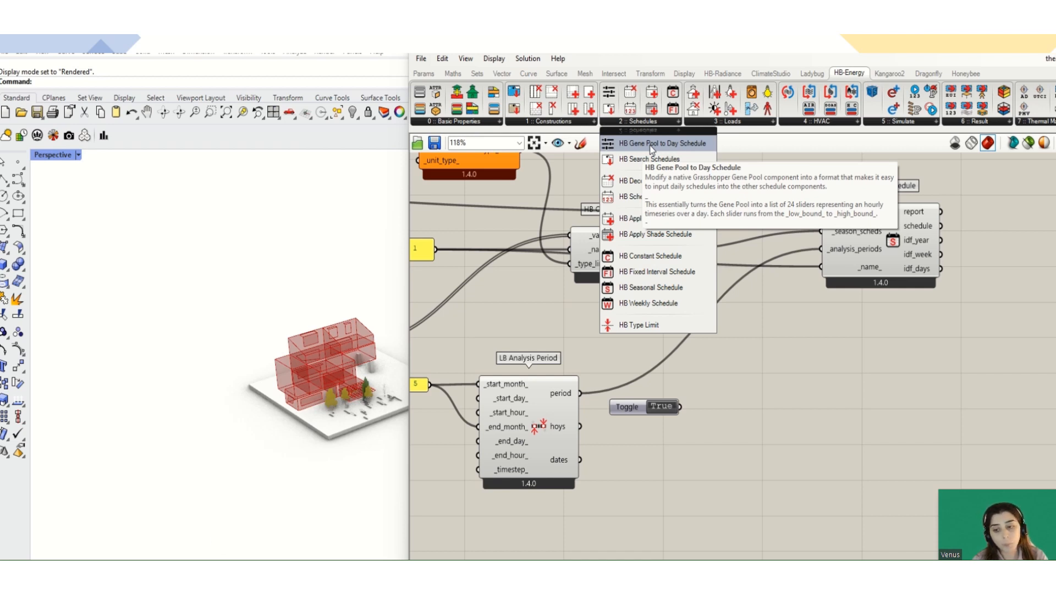
left_click_drag(649, 146, 856, 442)
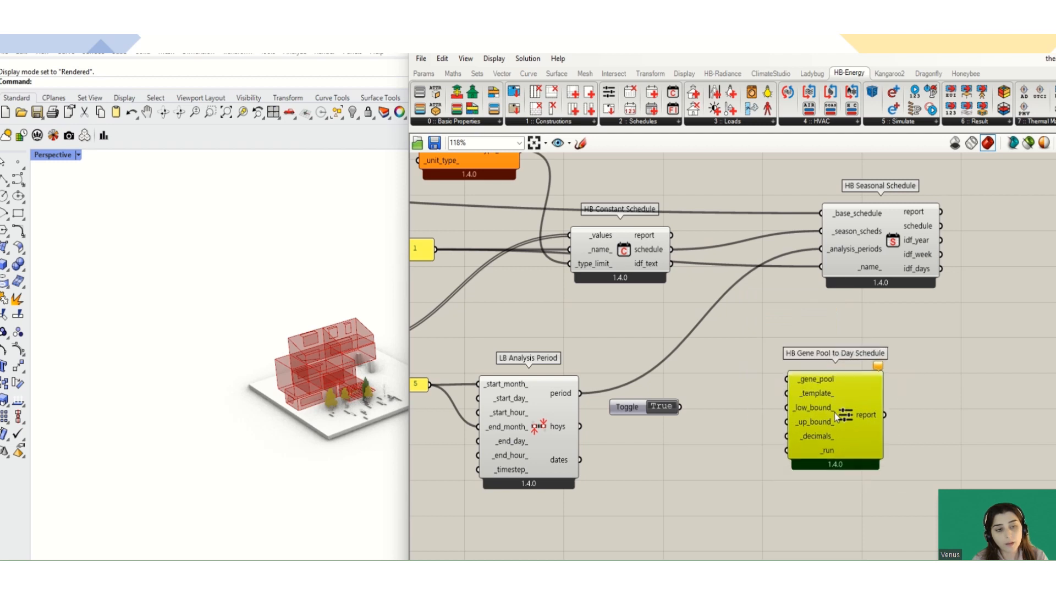
right_click_drag(822, 414, 860, 401)
scroll(860, 401, "down", 3)
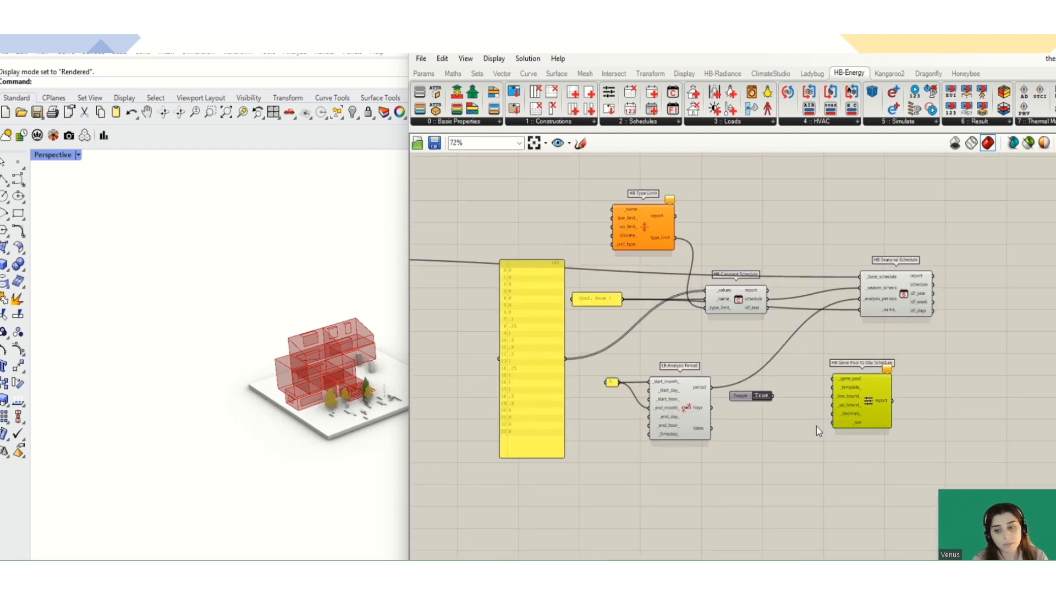
double_click(816, 426)
type("g")
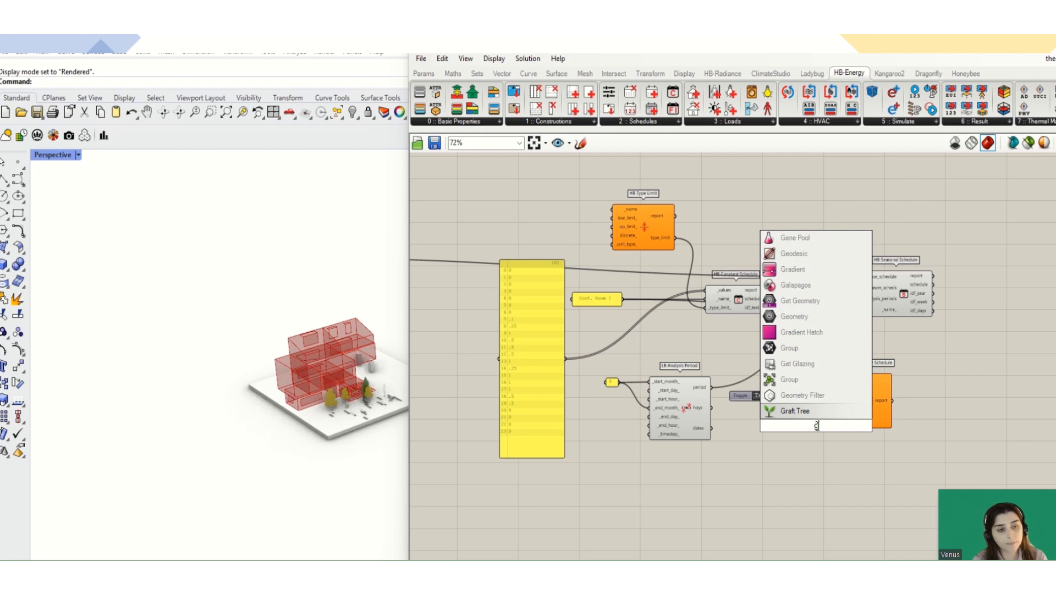
type("en")
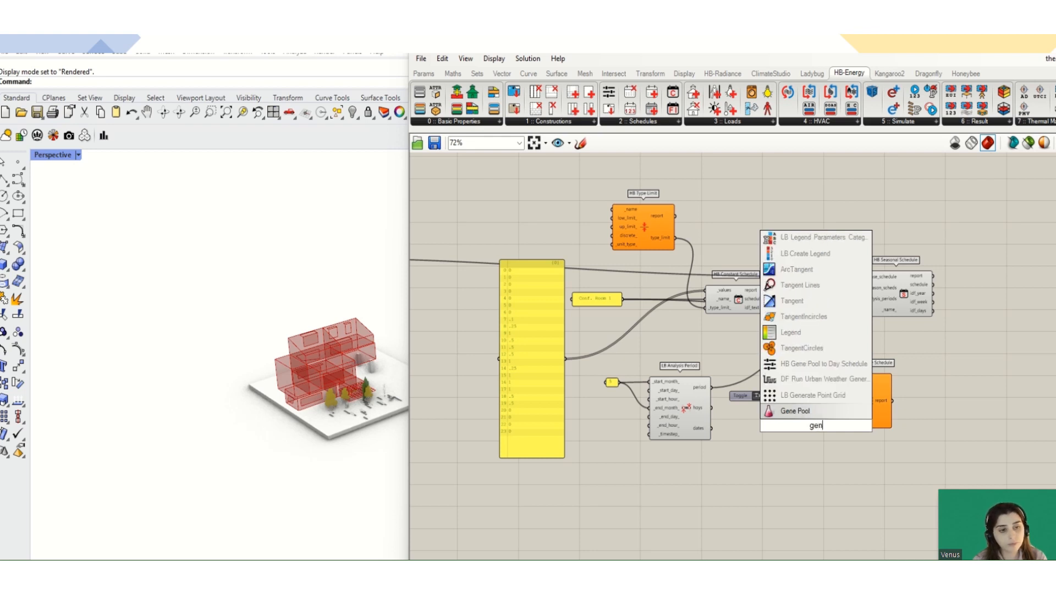
left_click(796, 411)
left_click_drag(875, 406, 945, 437)
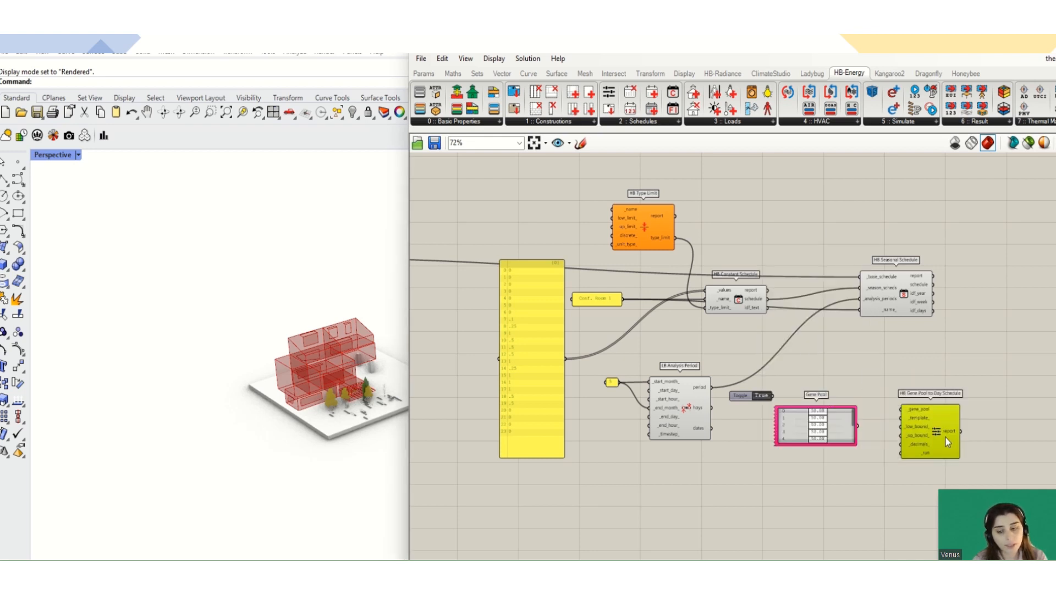
Connect the Gene Pool to the _gene_pool input of HB Gene Pool to Day Schedule and make room to enlarge the Gene Pool vertically.
left_click_drag(858, 426, 878, 442)
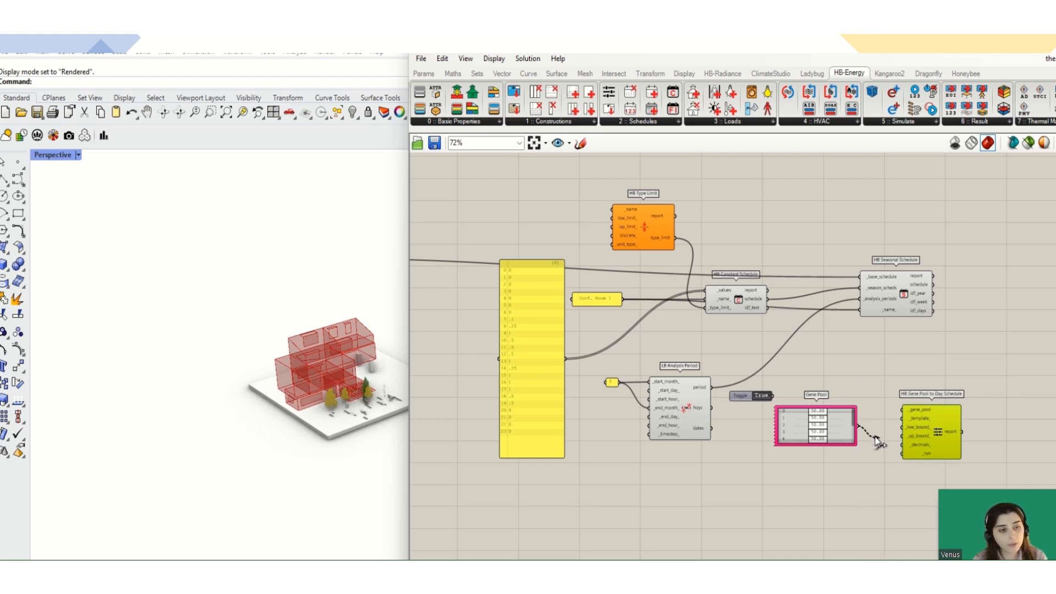
left_click_drag(909, 420, 940, 407)
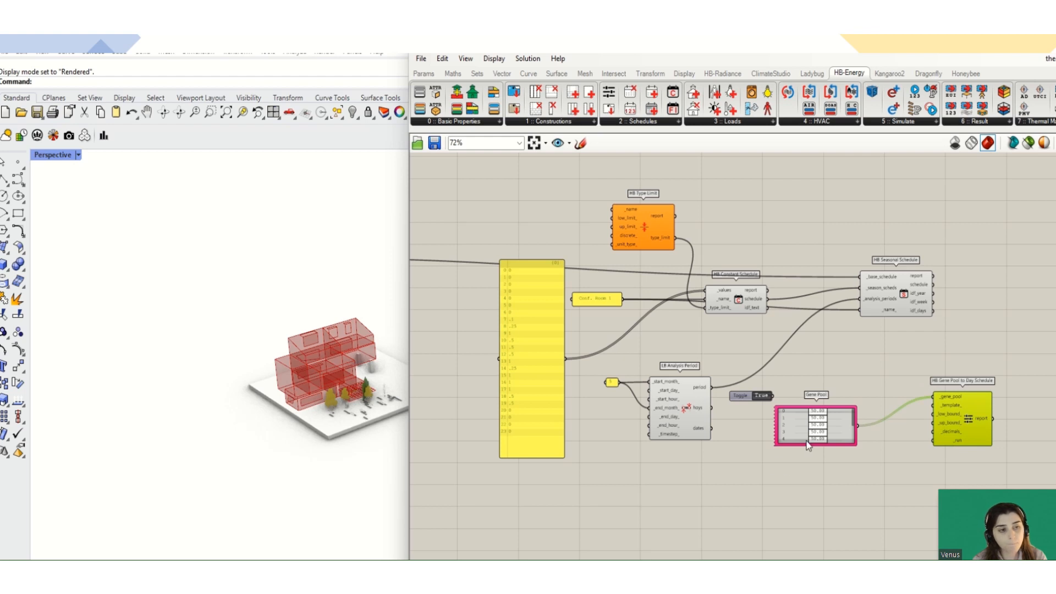
left_click_drag(806, 446, 840, 522)
scroll(839, 474, "up", 3)
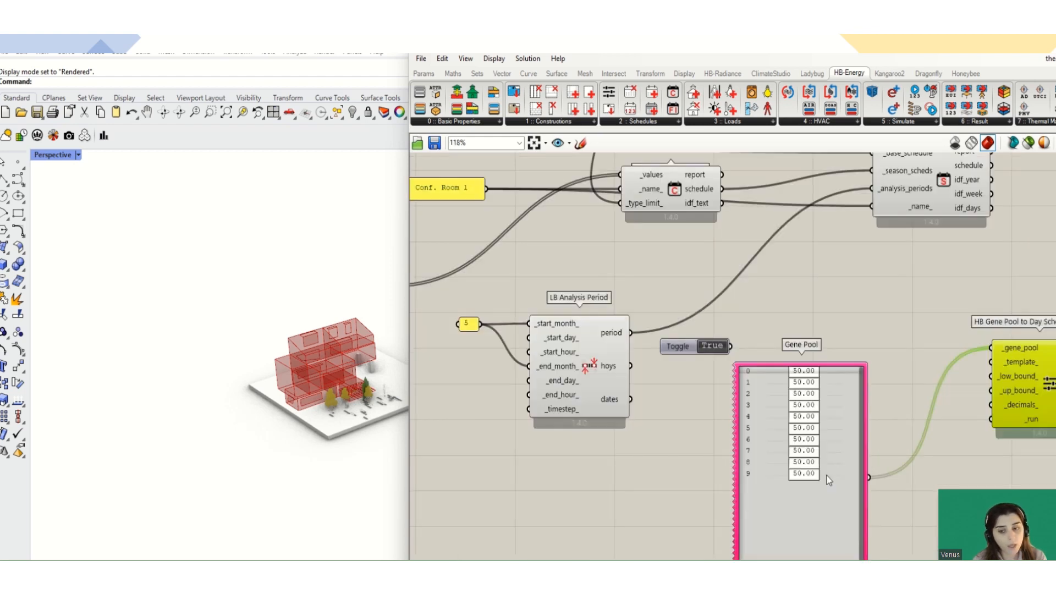
Add two number sliders between the Gene Pool and HB Gene Pool to Day Schedule, one set to 1 and one to 0.
double_click(919, 365)
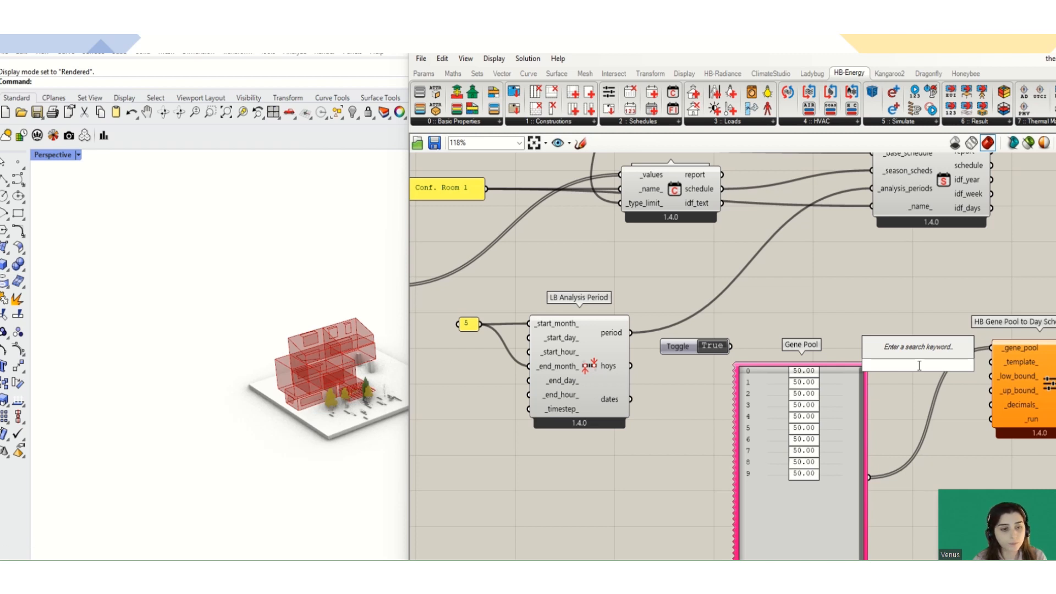
type("slider")
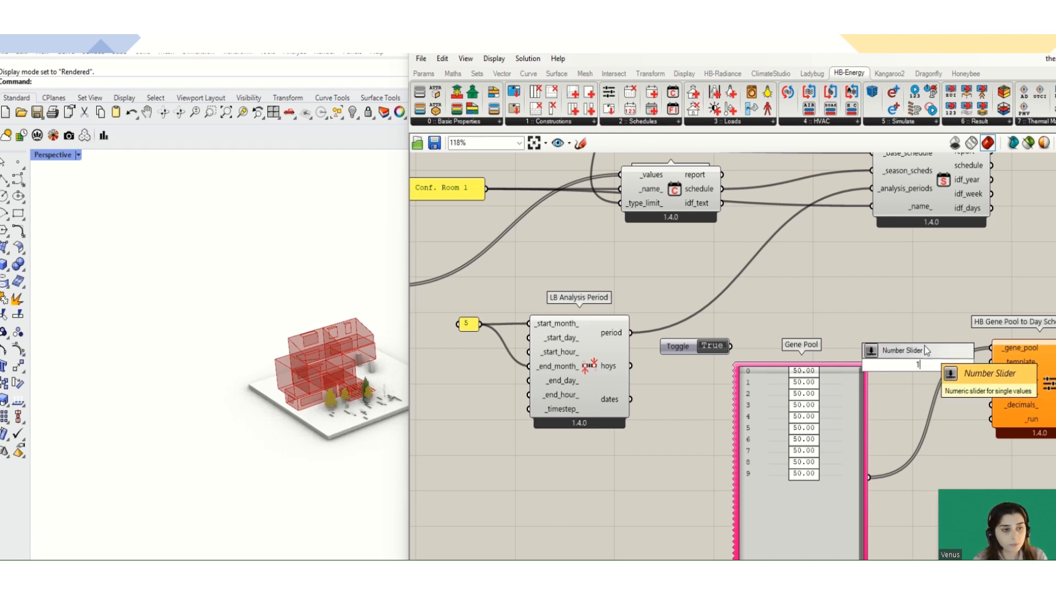
left_click(924, 351)
double_click(920, 334)
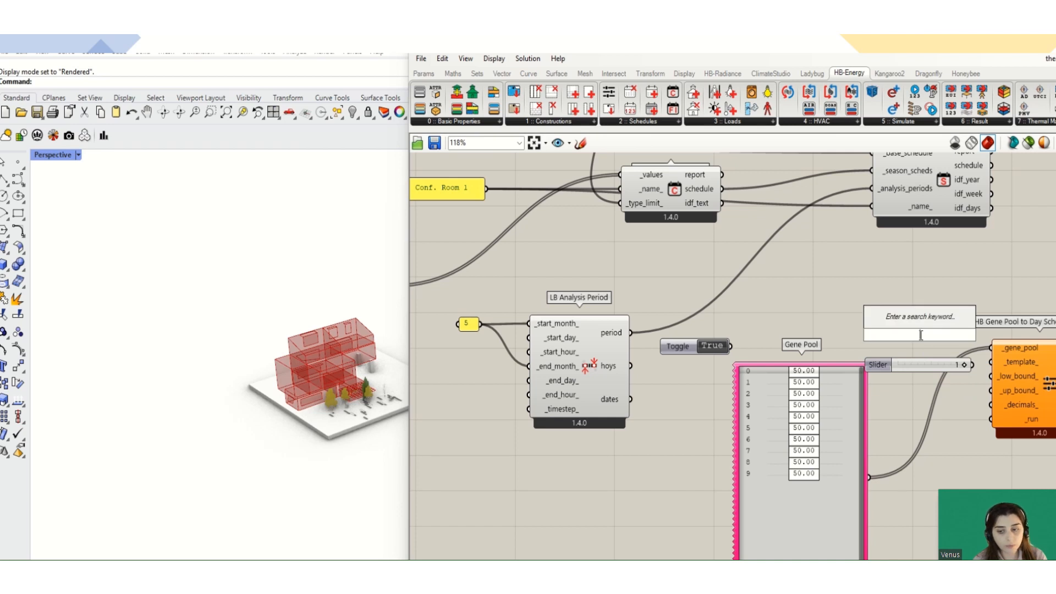
type("slider")
left_click(935, 336)
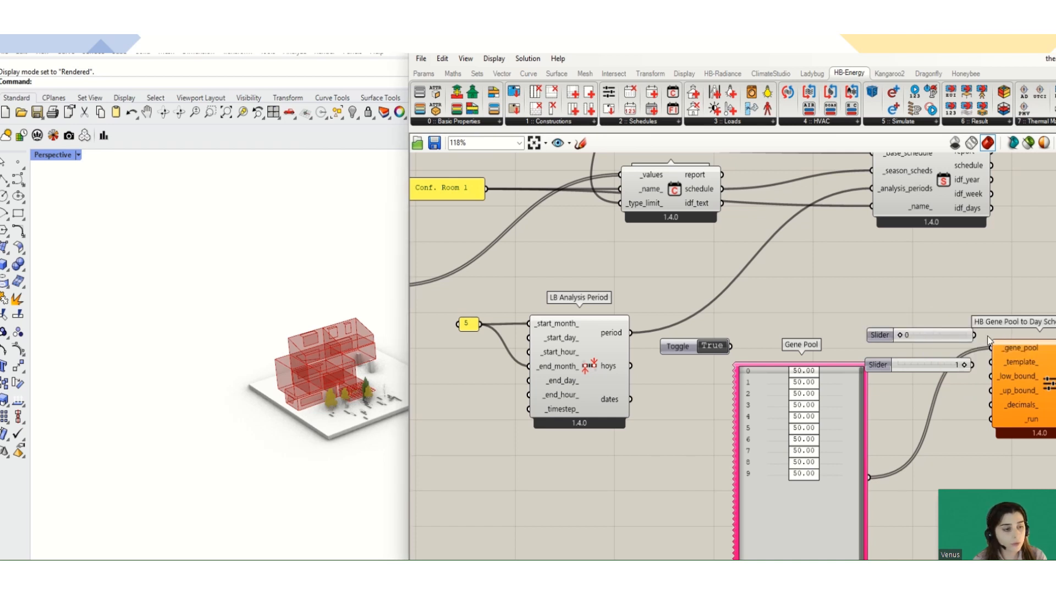
Connect the 0 slider to the _low_bound_ input and the 1 slider to the _up_bound_ input of HB Gene Pool to Day Schedule.
left_click_drag(974, 335, 992, 392)
scroll(993, 395, "down", 2)
left_click(958, 377)
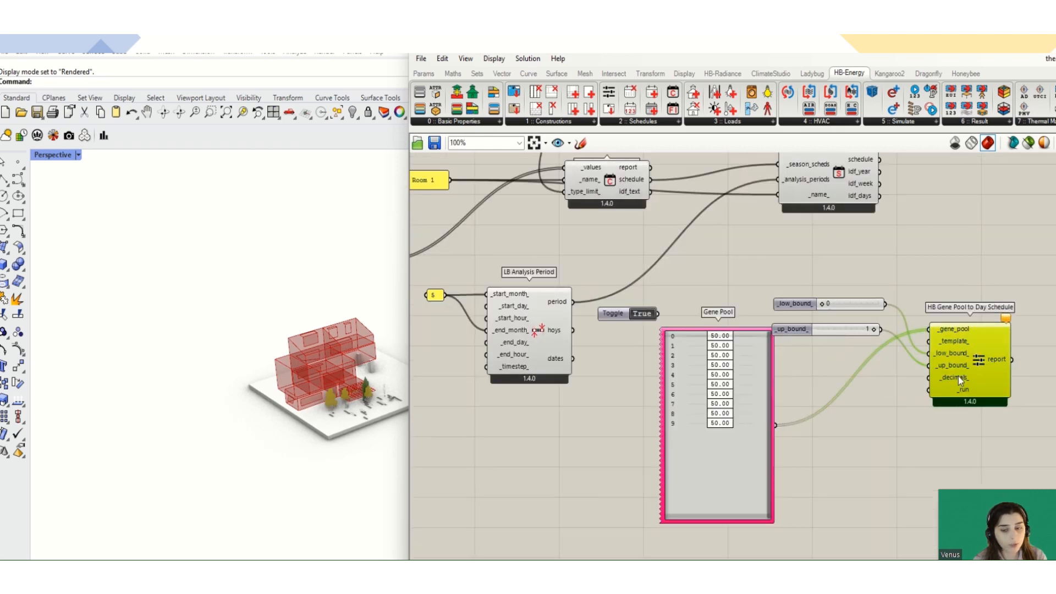